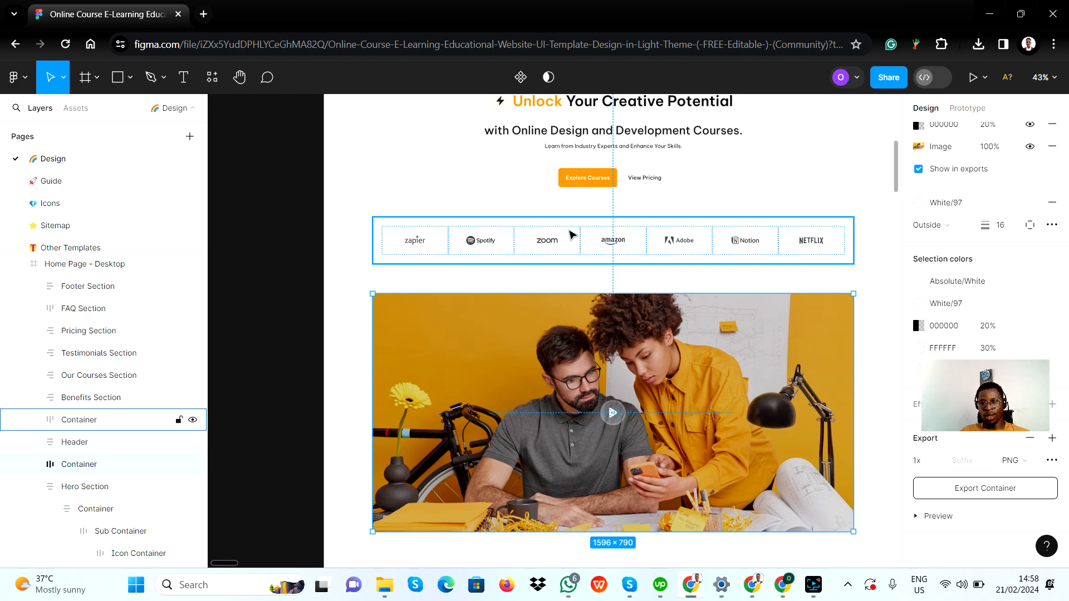
Select the partner-logo strip container in the Figma design and expand its layers to inspect the cards
left_click(442, 222)
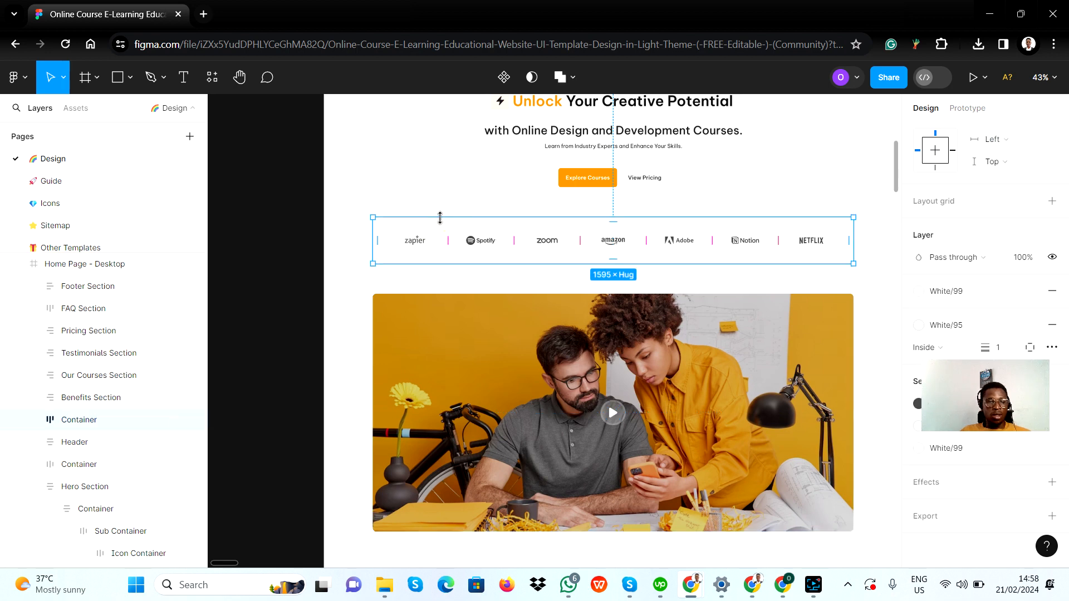
left_click(33, 421)
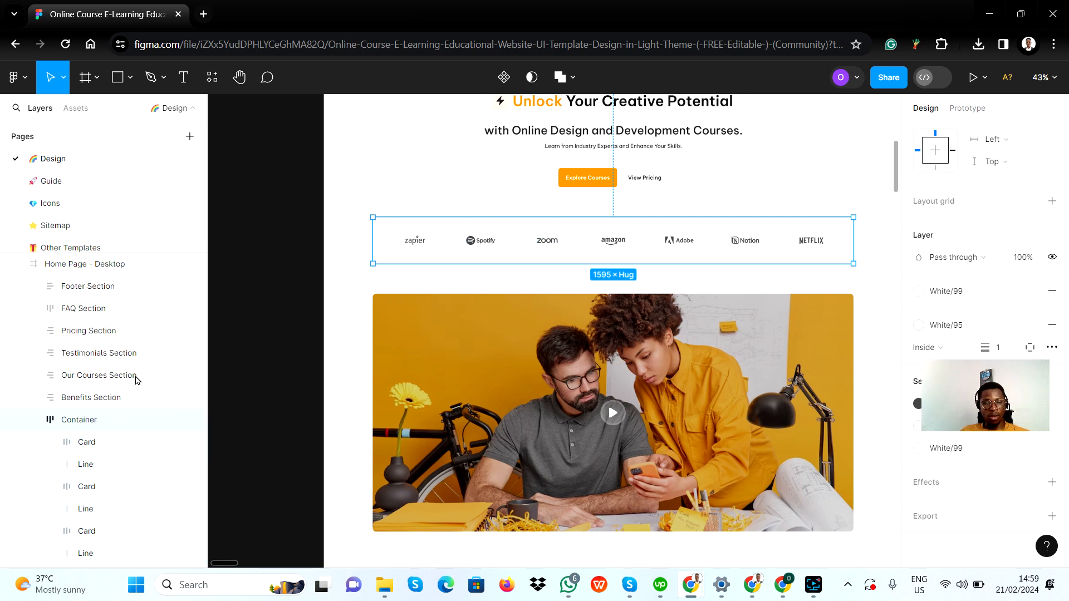
left_click(32, 421)
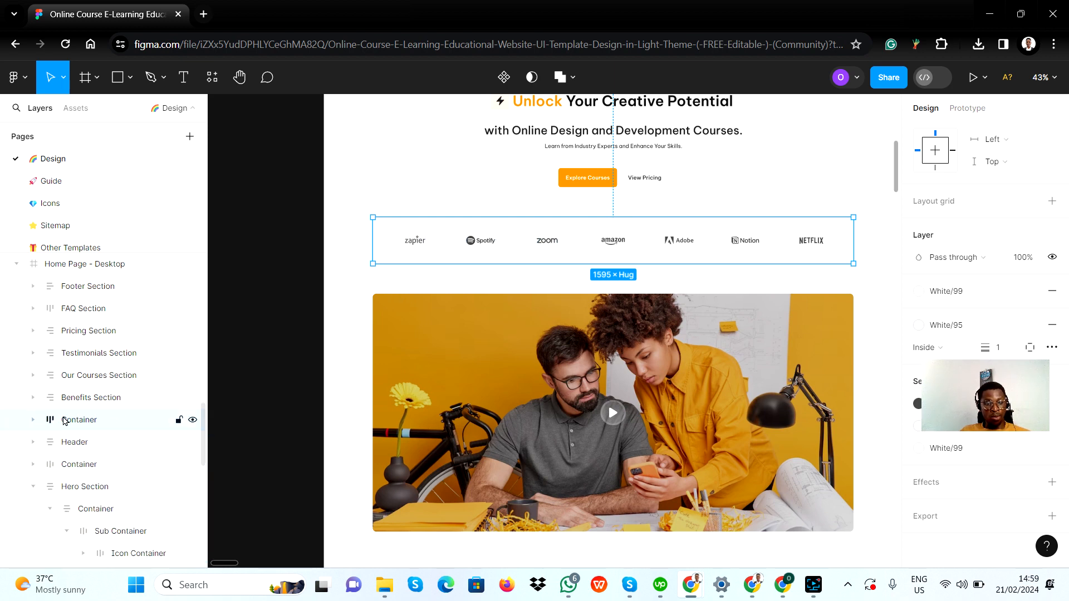
left_click(32, 422)
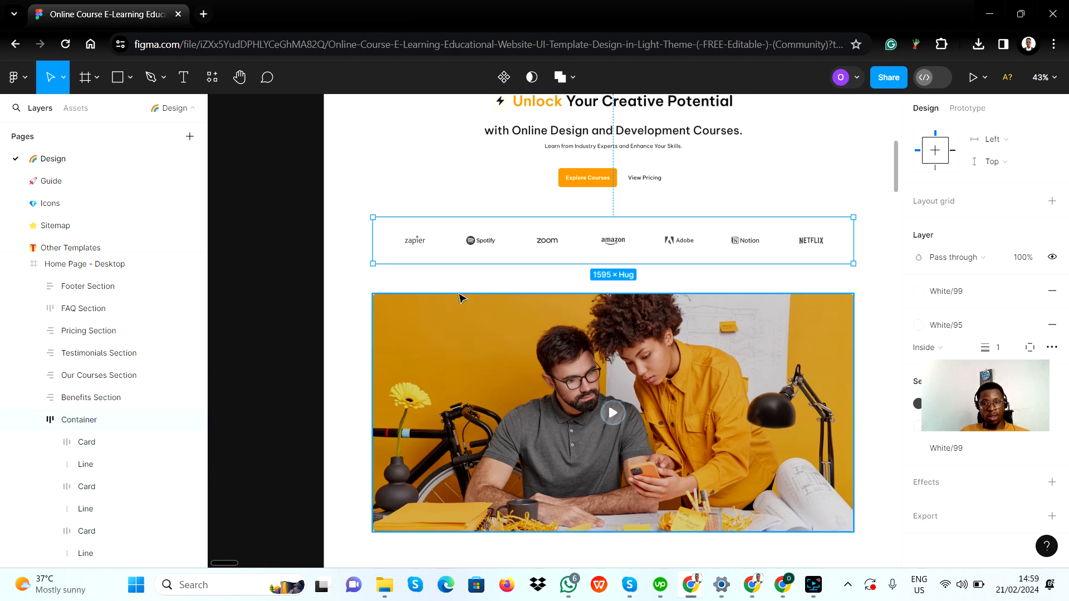
Select the Zapier logo inside the strip and add an export setting for it
left_click(423, 241)
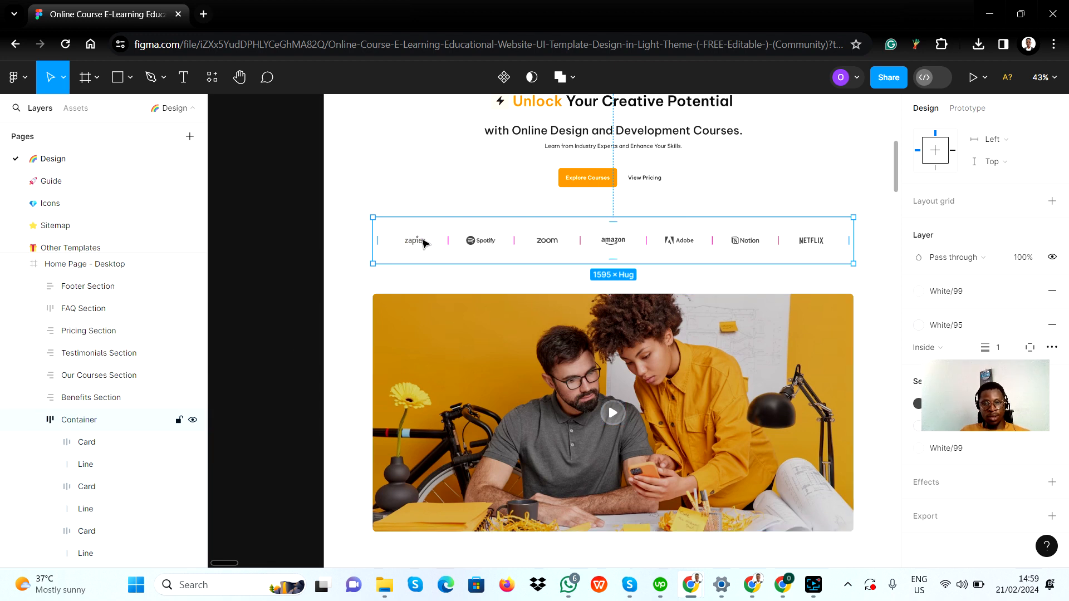
scroll(424, 241, "up", 5)
left_click(417, 244)
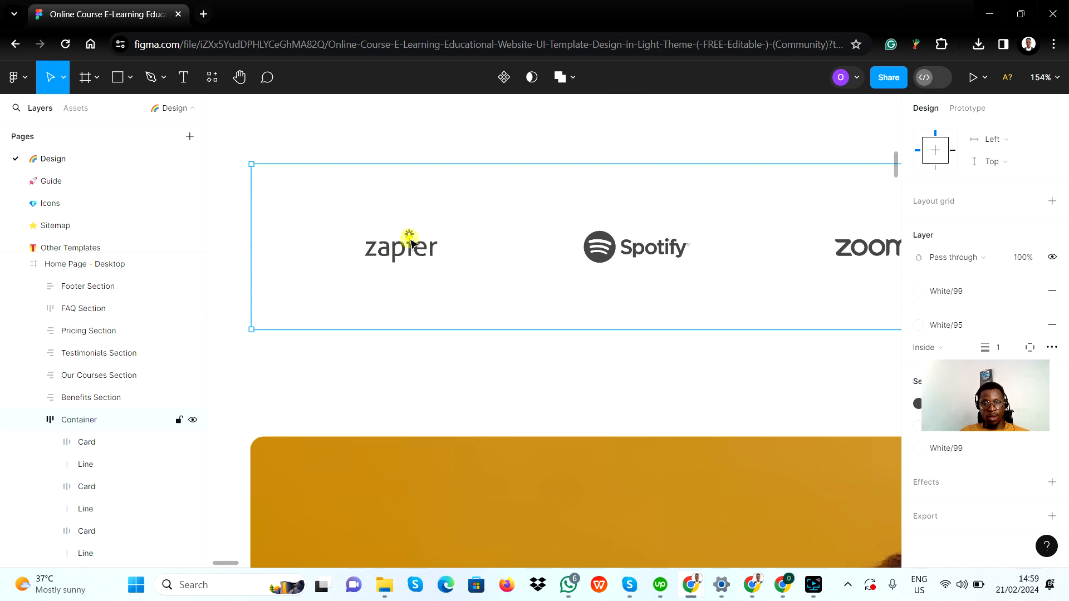
double_click(409, 241)
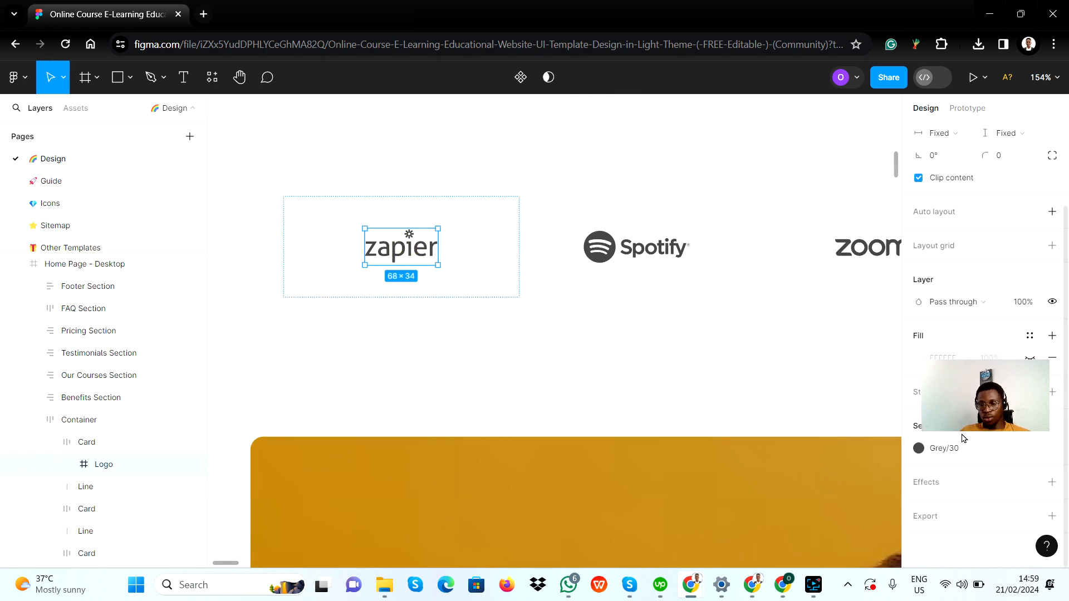
scroll(1013, 439, "up", 1)
scroll(1013, 440, "down", 1)
left_click(1052, 516)
scroll(981, 526, "down", 3)
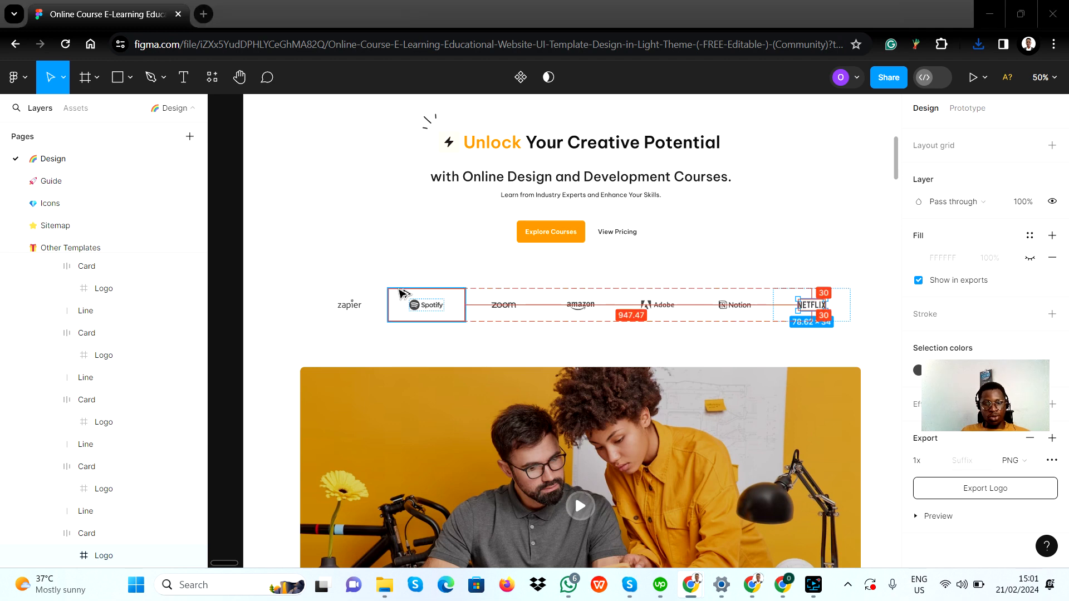
Switch to the Bubble editor for the course web app page
key("alt+Tab")
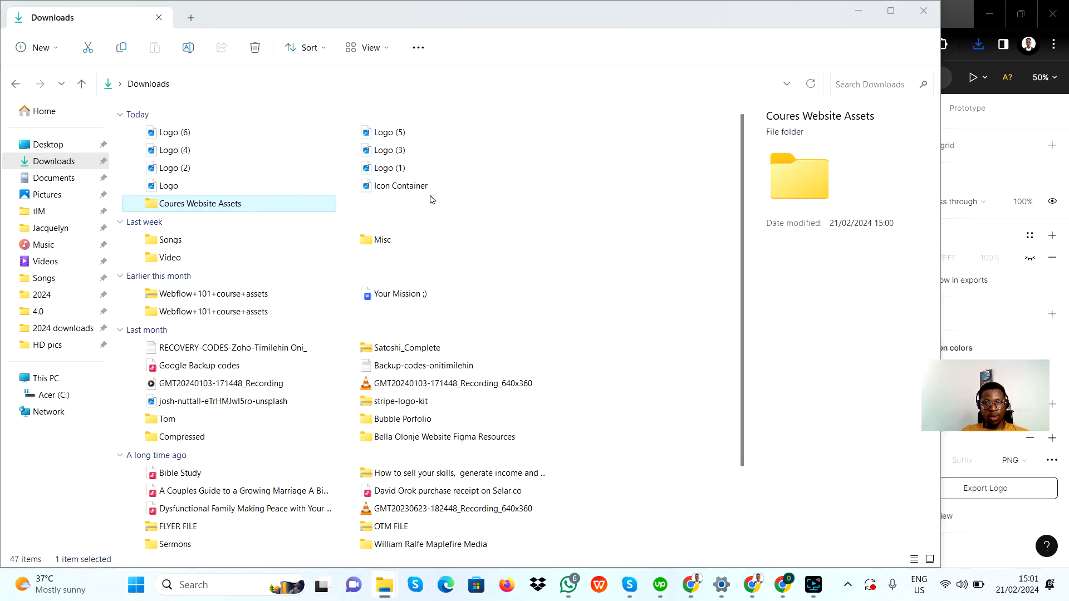
key("alt+Tab")
key("alt+Tab")
key("alt+Tab")
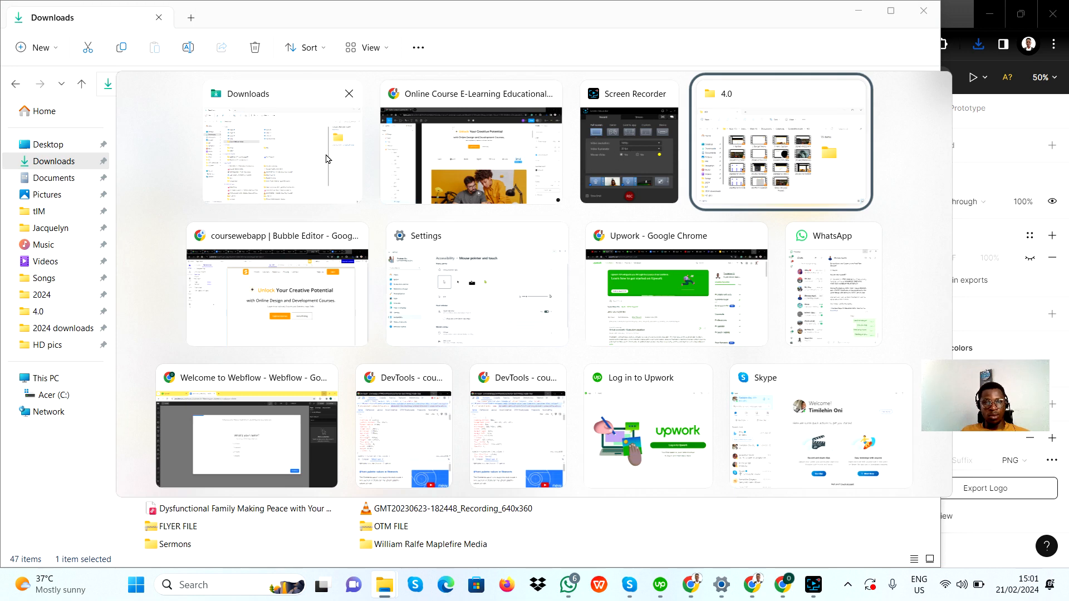
left_click(322, 279)
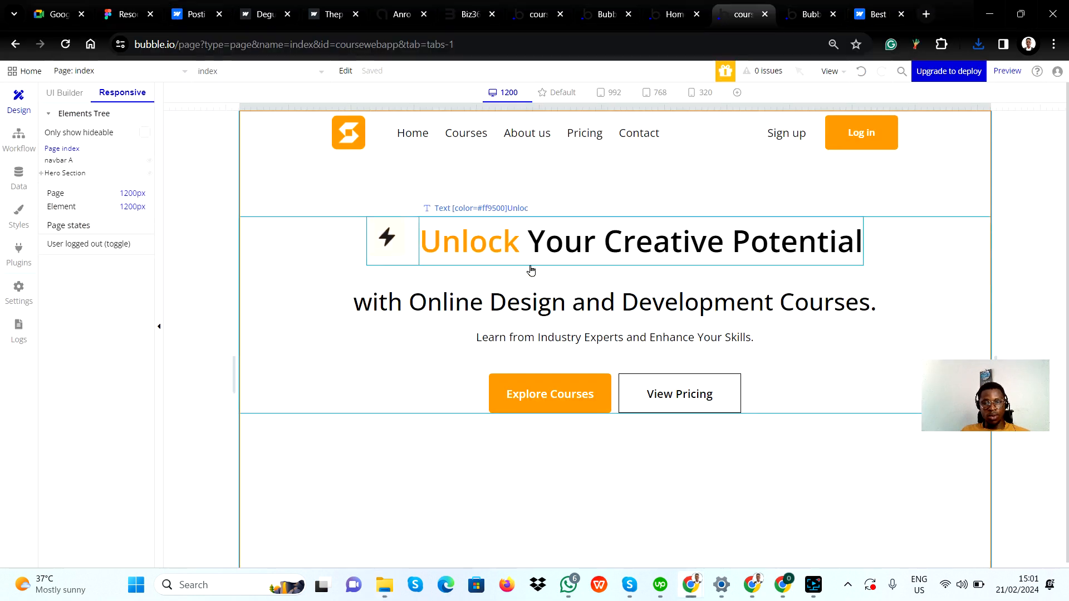
Compare the Bubble hero section with the Figma logo strip container's layout
scroll(449, 279, "up", 1)
scroll(454, 279, "down", 1)
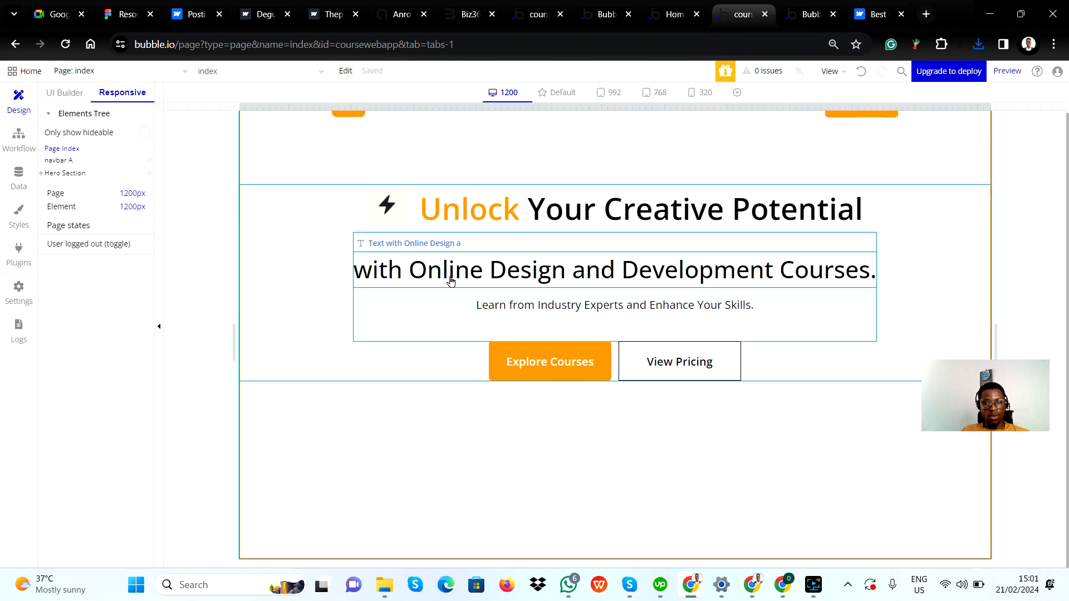
key("alt+Tab")
left_click(640, 149)
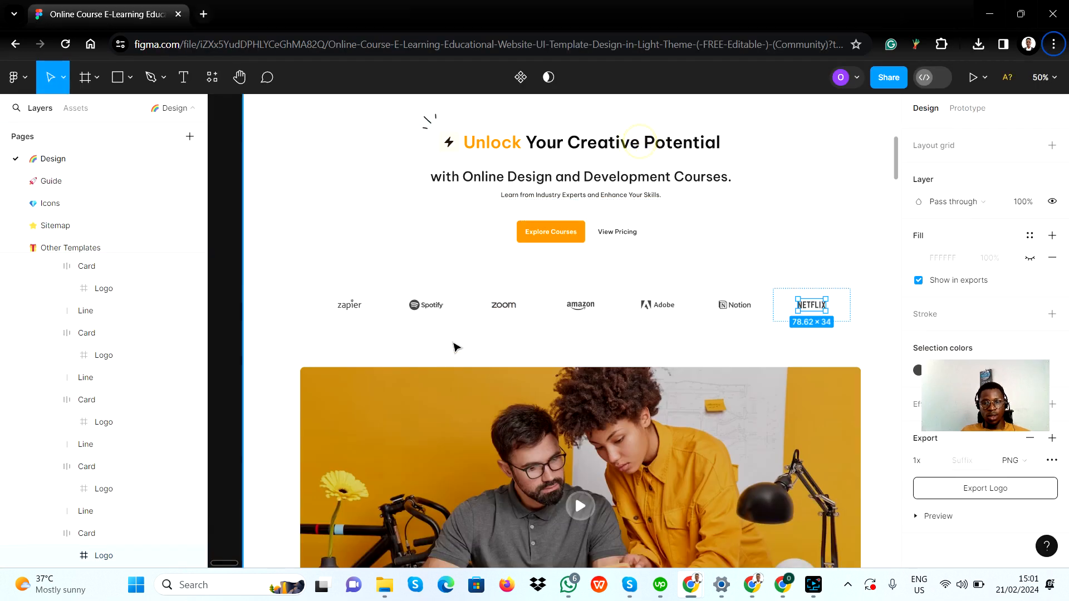
left_click(351, 281)
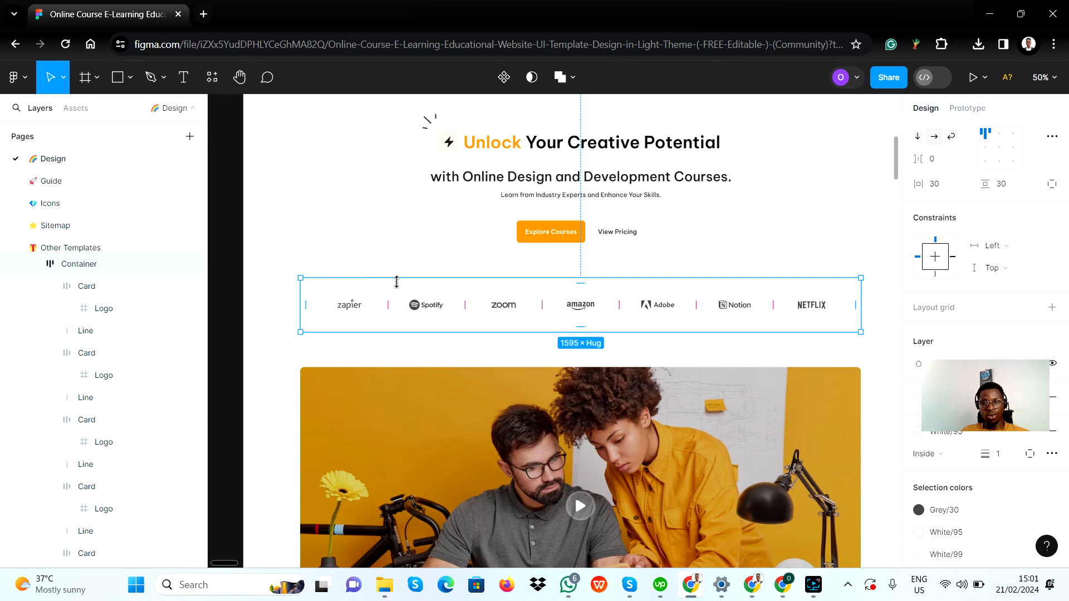
key("alt+Tab")
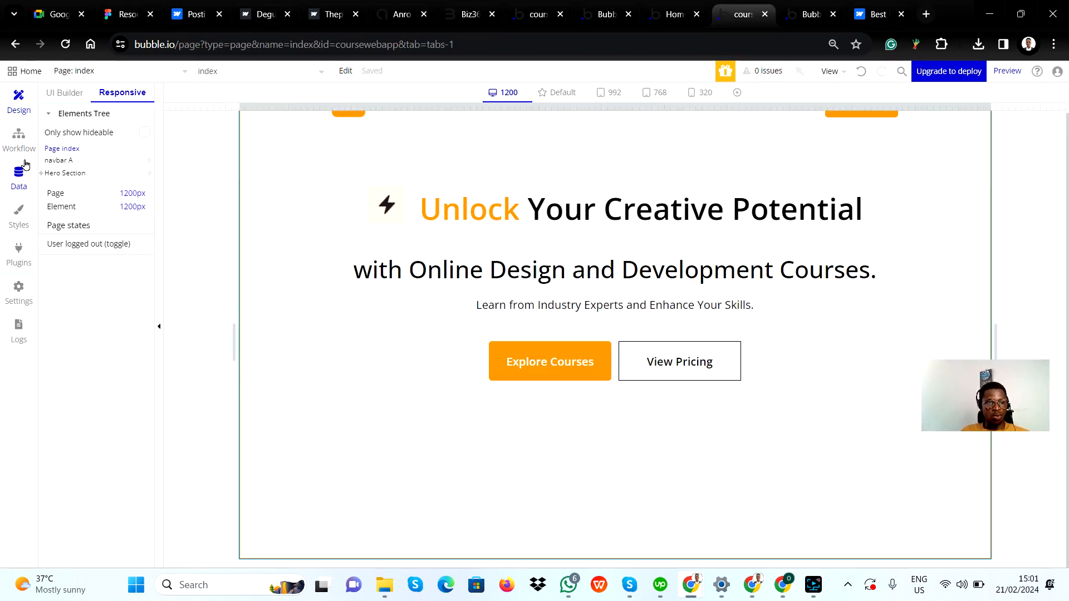
Draw a new Group below the hero buttons across the section and name it Group logos
left_click(58, 93)
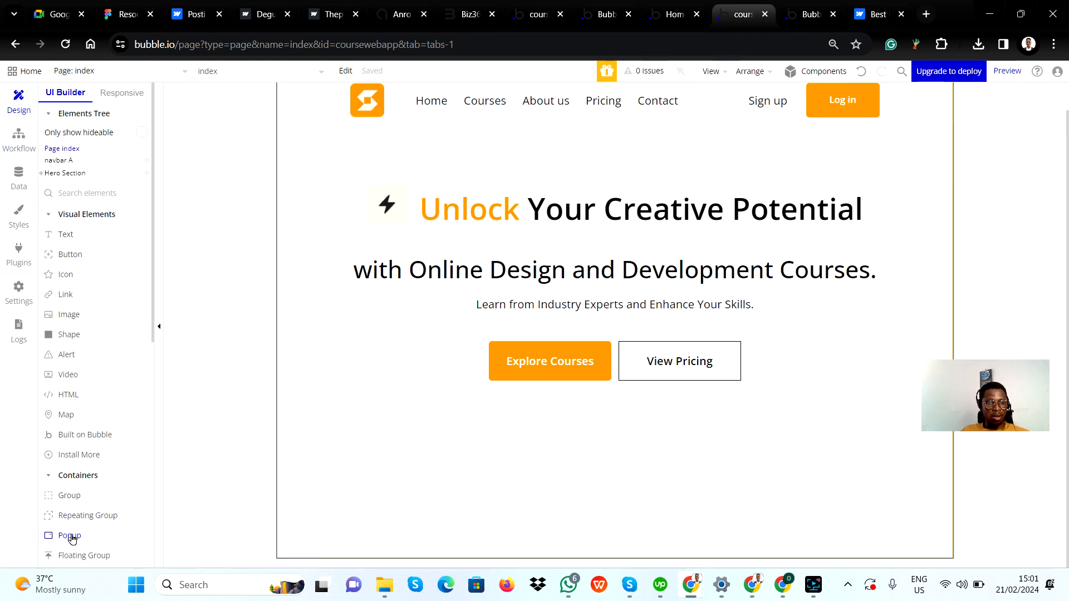
left_click(69, 495)
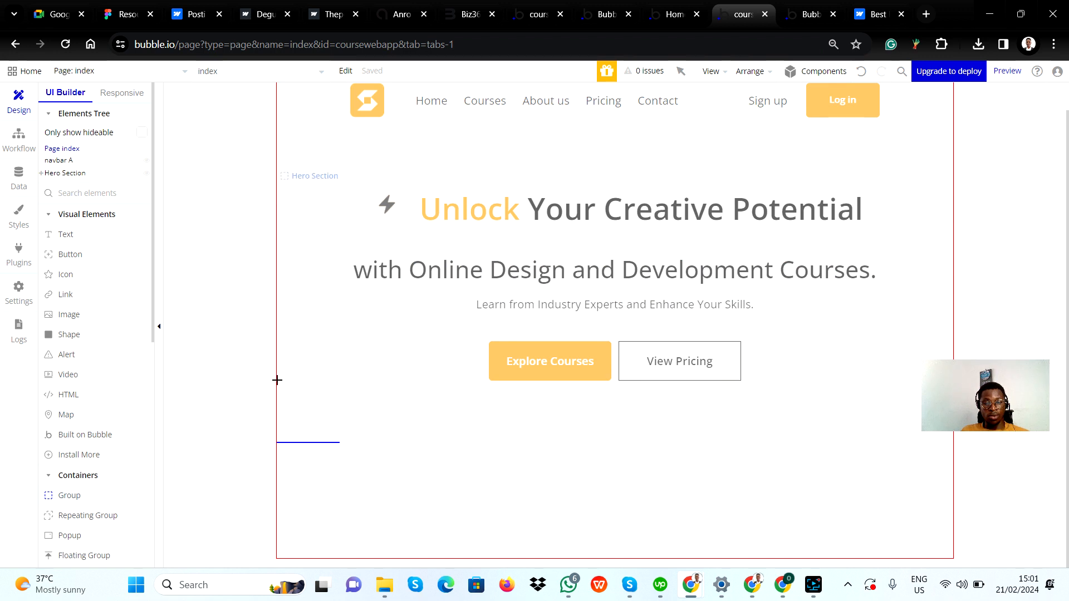
left_click_drag(278, 381, 950, 480)
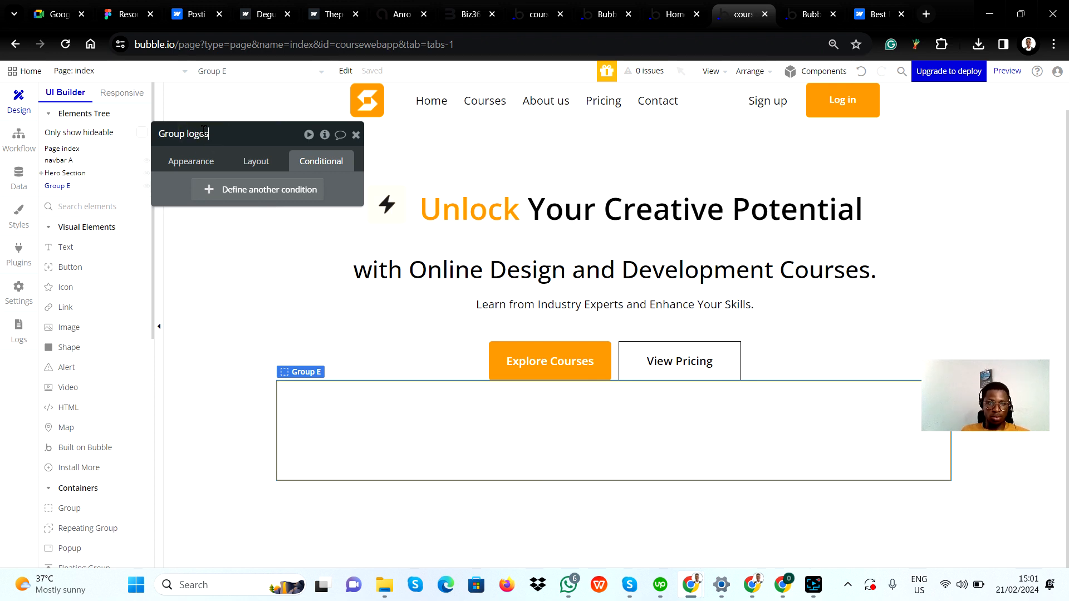
left_click(162, 186)
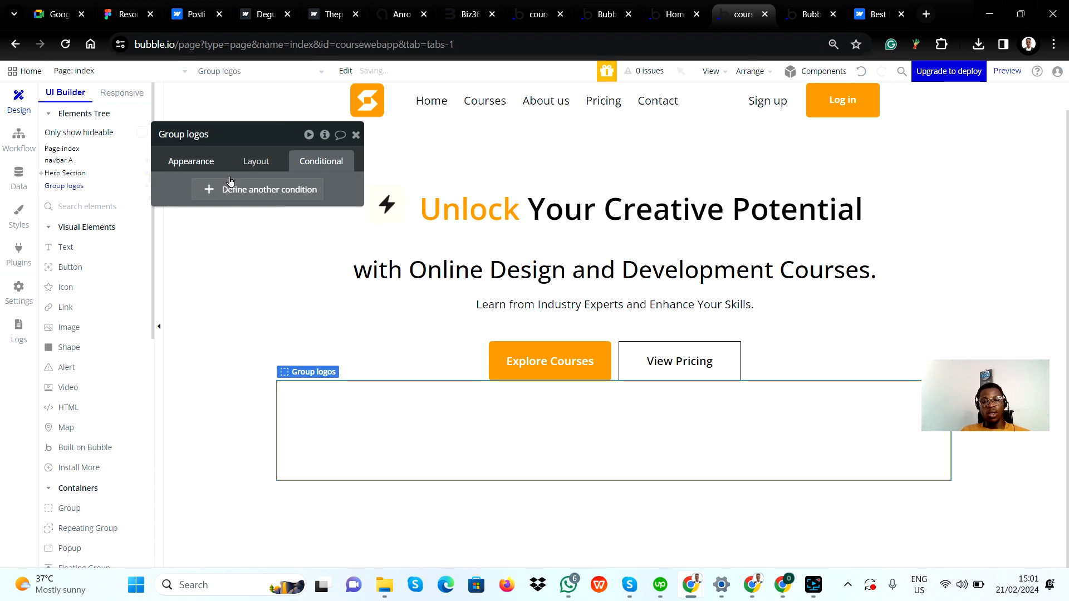
Set Group logos' container layout to Row and turn off its fixed width, after checking the Figma strip's margins
key("alt+Tab")
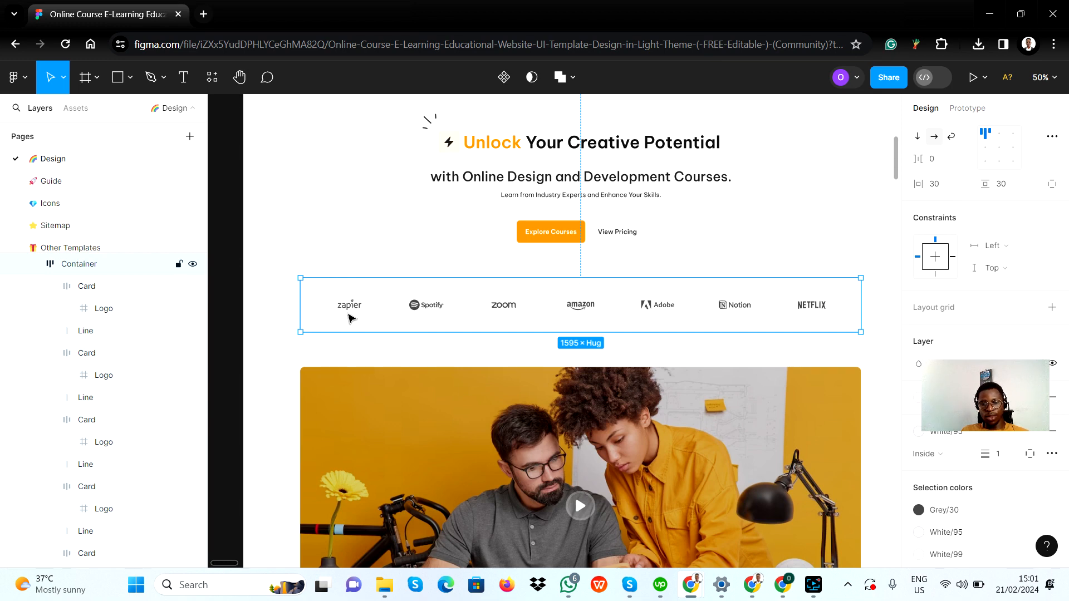
key("alt")
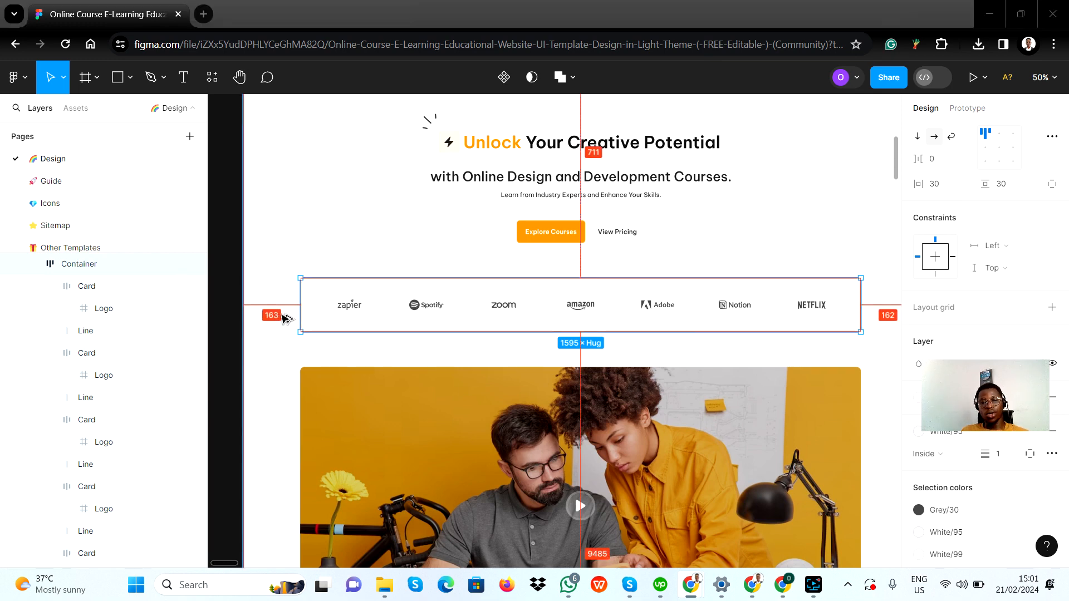
key("alt+Tab")
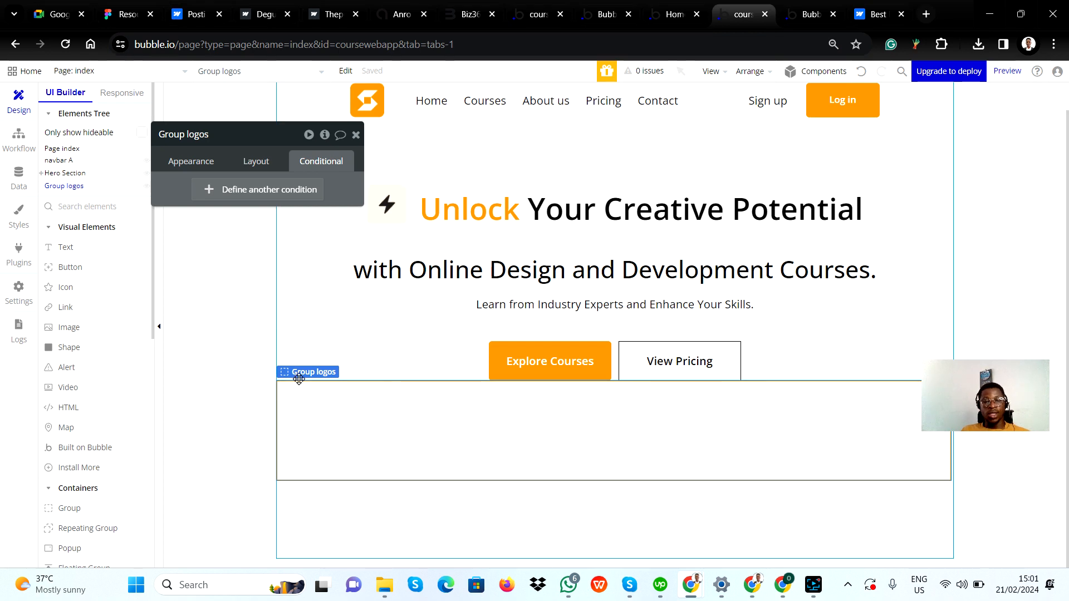
left_click(250, 161)
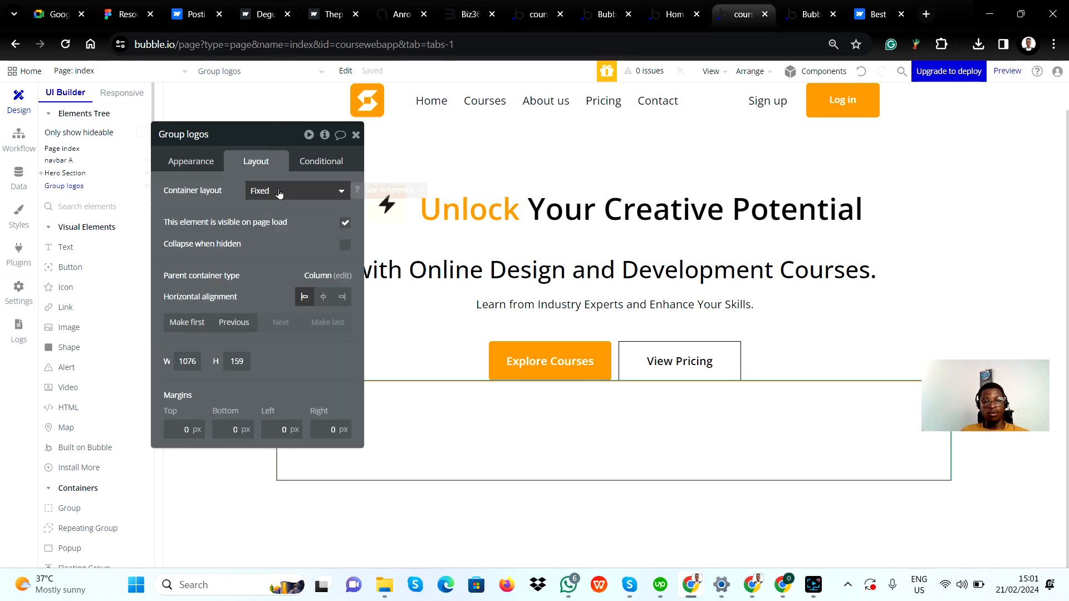
left_click(279, 192)
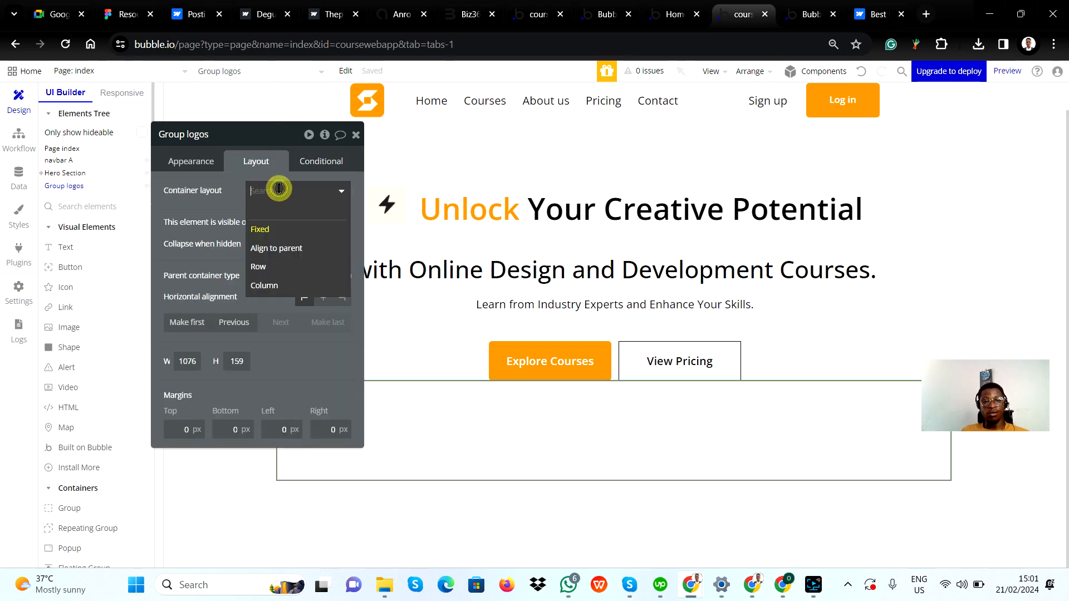
left_click(273, 270)
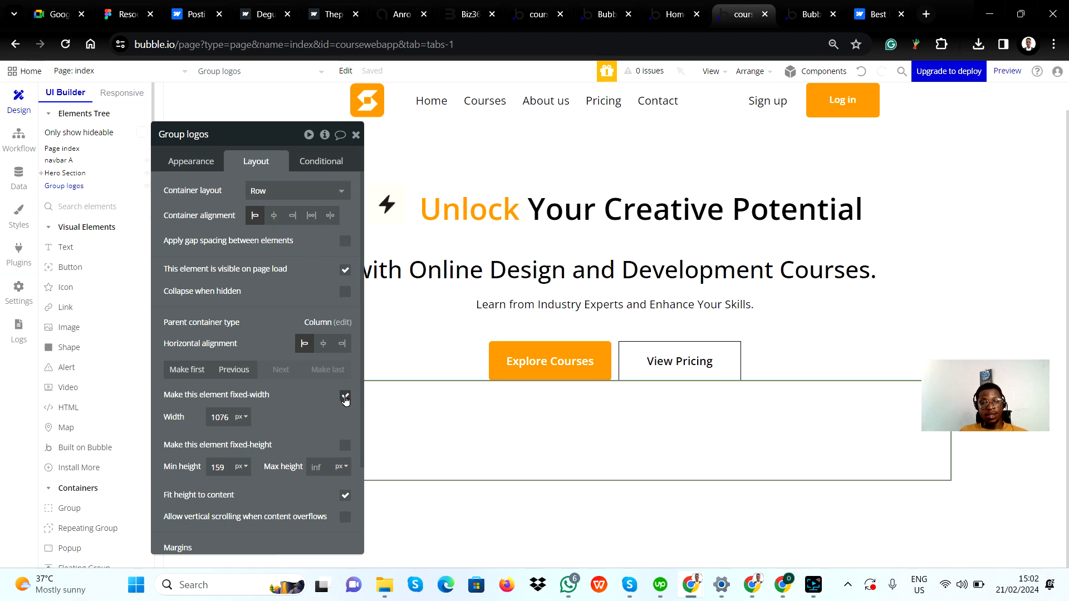
left_click(346, 395)
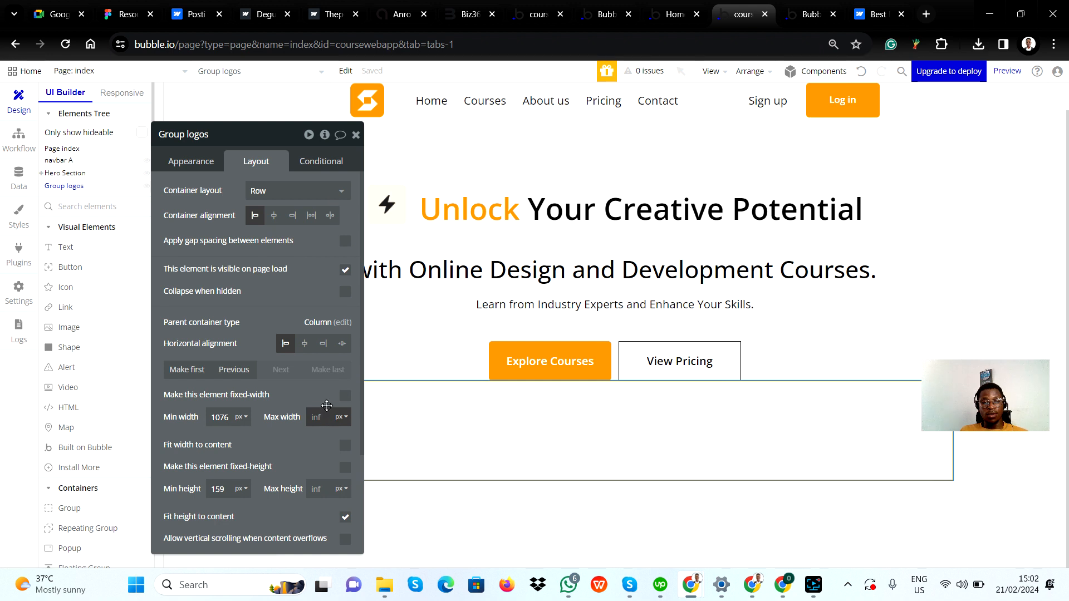
left_click(356, 135)
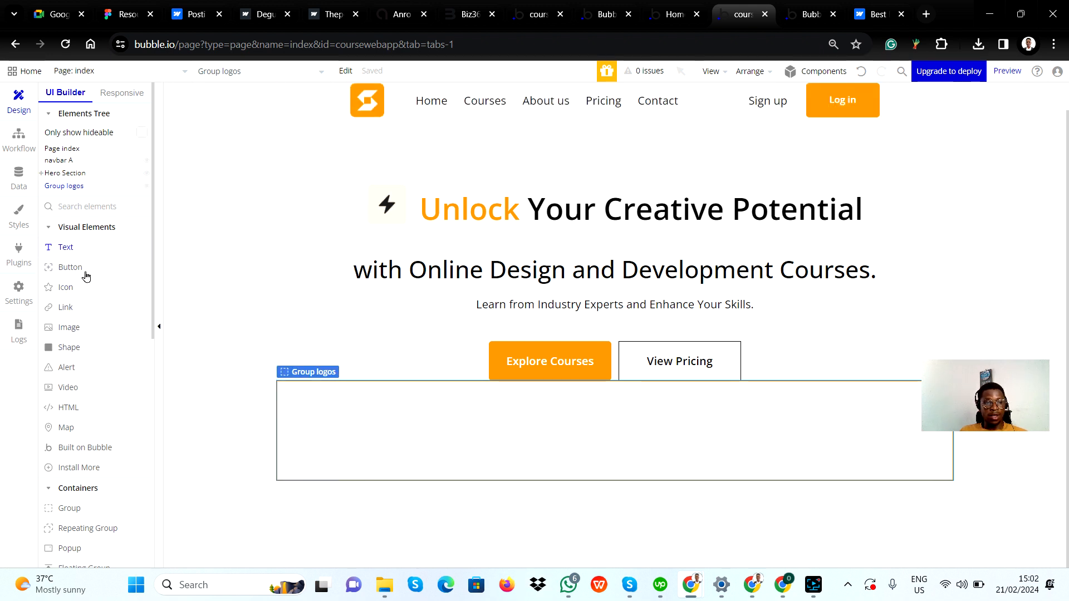
Add an Image inside Group logos and upload the Logo file from Downloads as its static image
left_click(77, 330)
left_click_drag(299, 419, 360, 444)
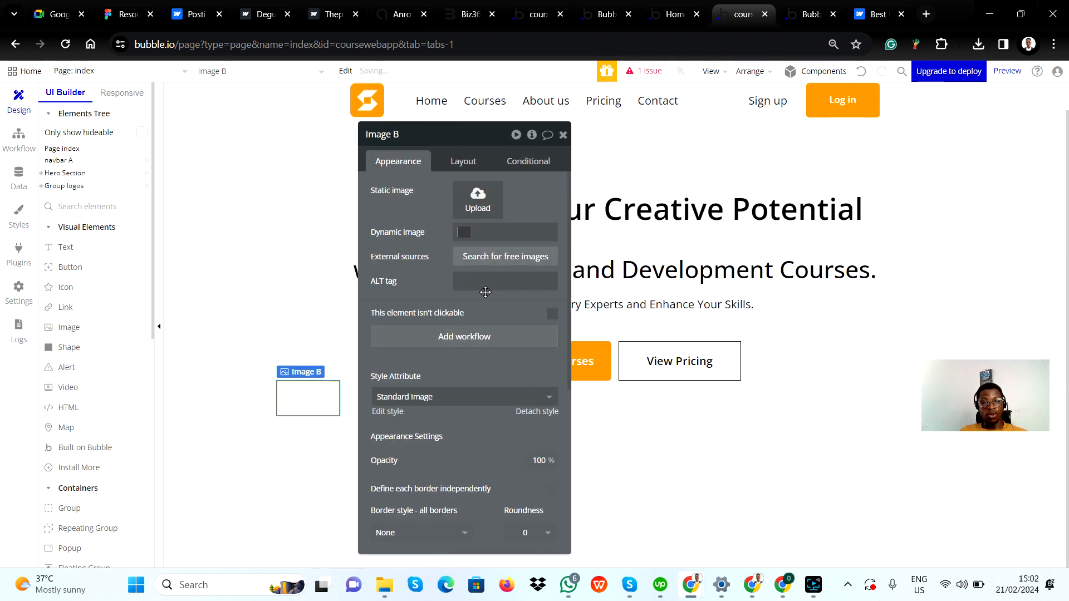
left_click(479, 198)
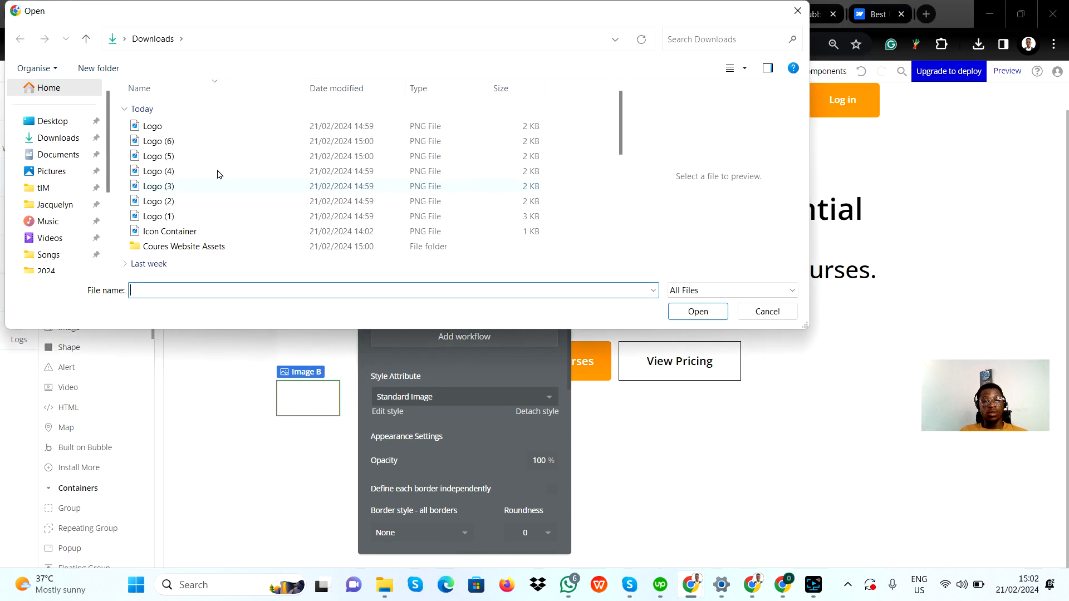
left_click(168, 130)
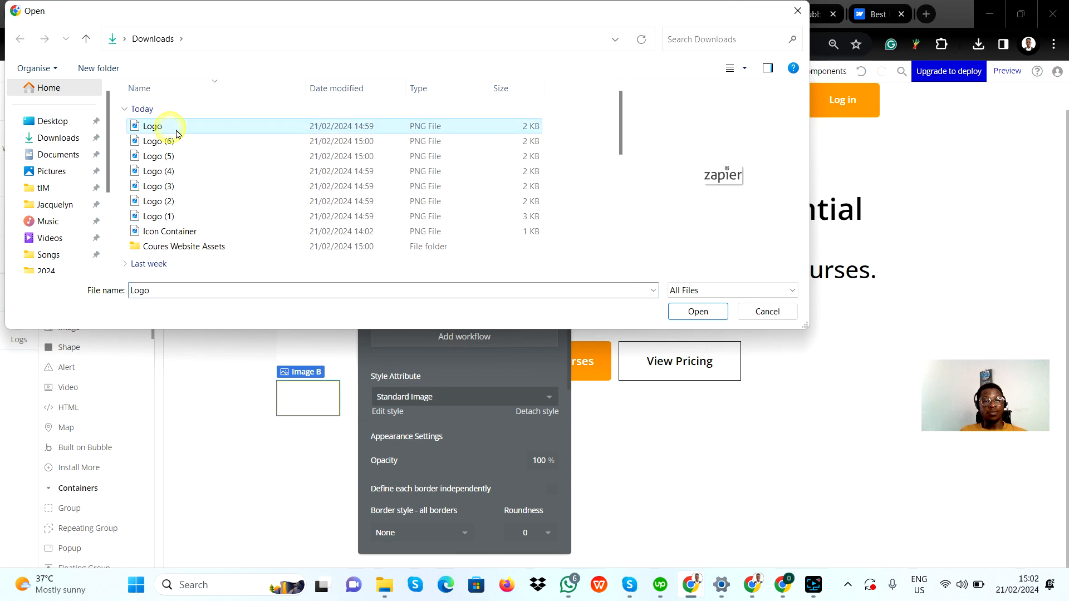
left_click(683, 314)
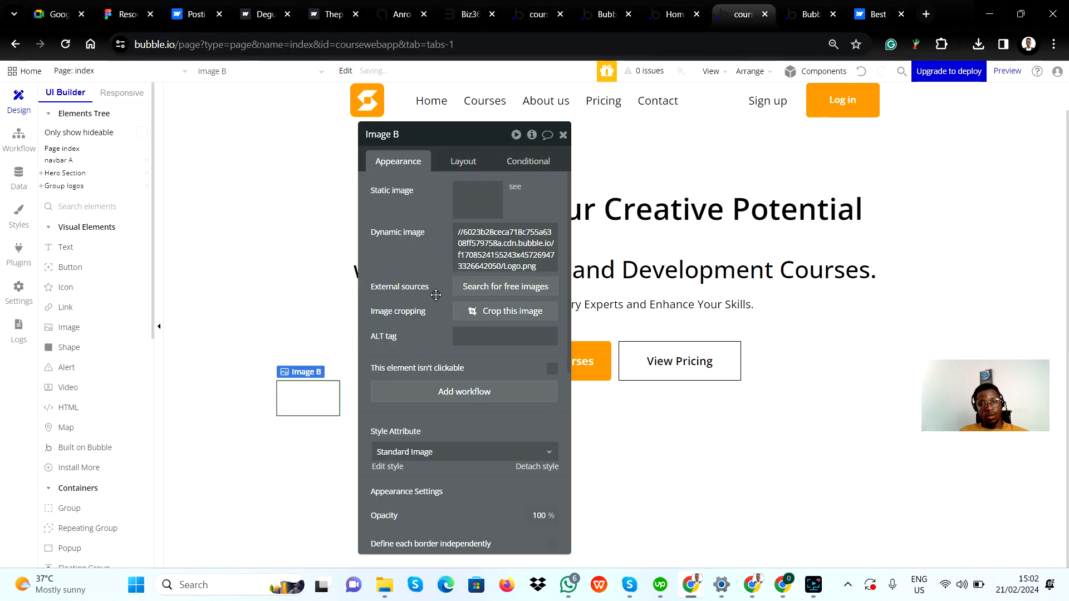
Inspect the Zapier card's frame size and auto layout settings in Figma
key("alt+Tab")
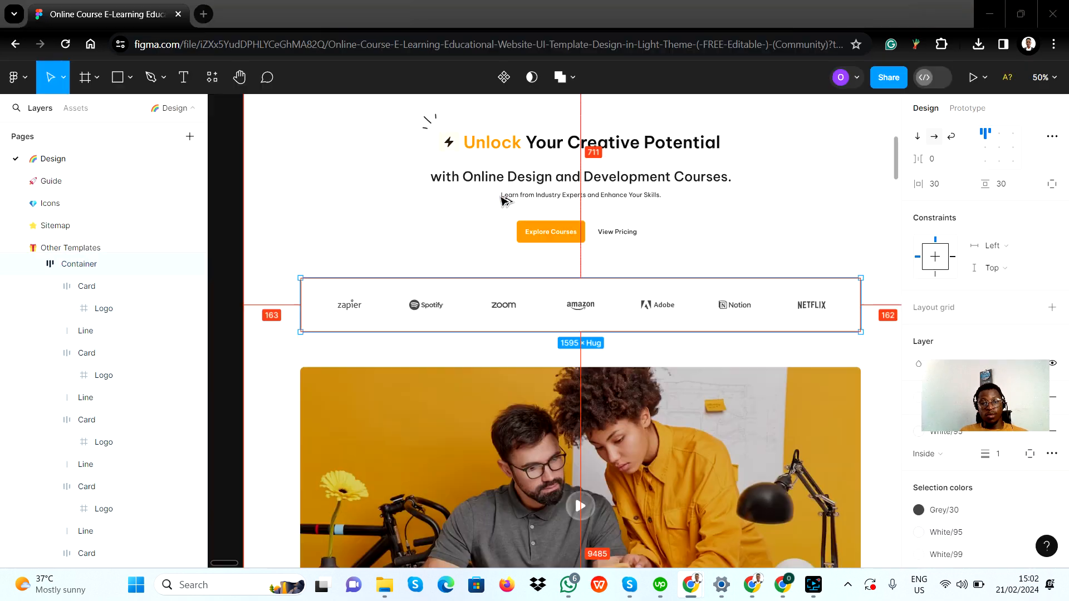
left_click(349, 308)
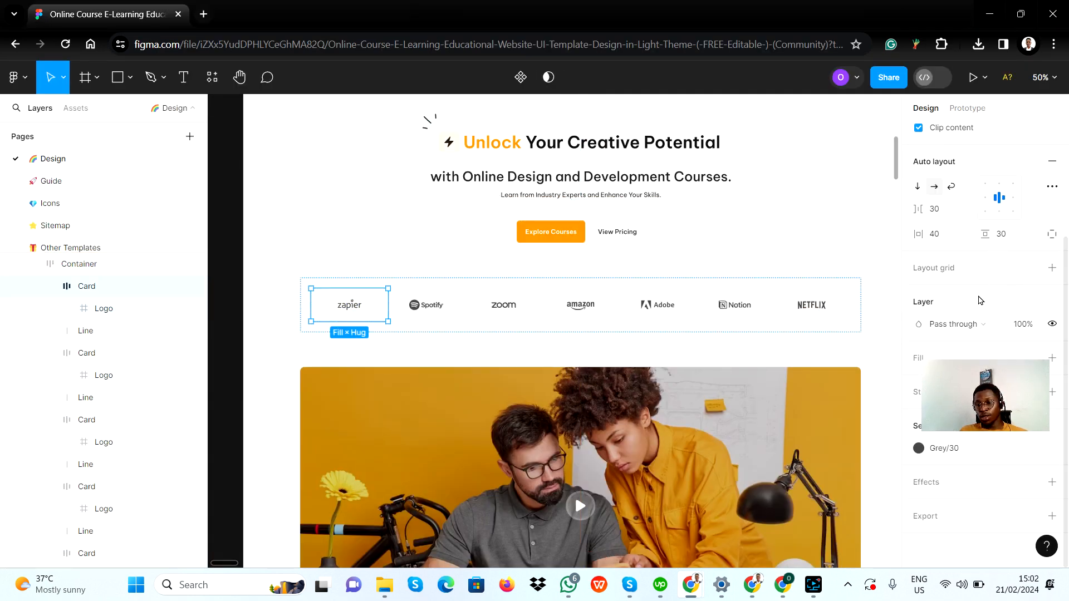
scroll(978, 287, "up", 2)
scroll(969, 290, "up", 2)
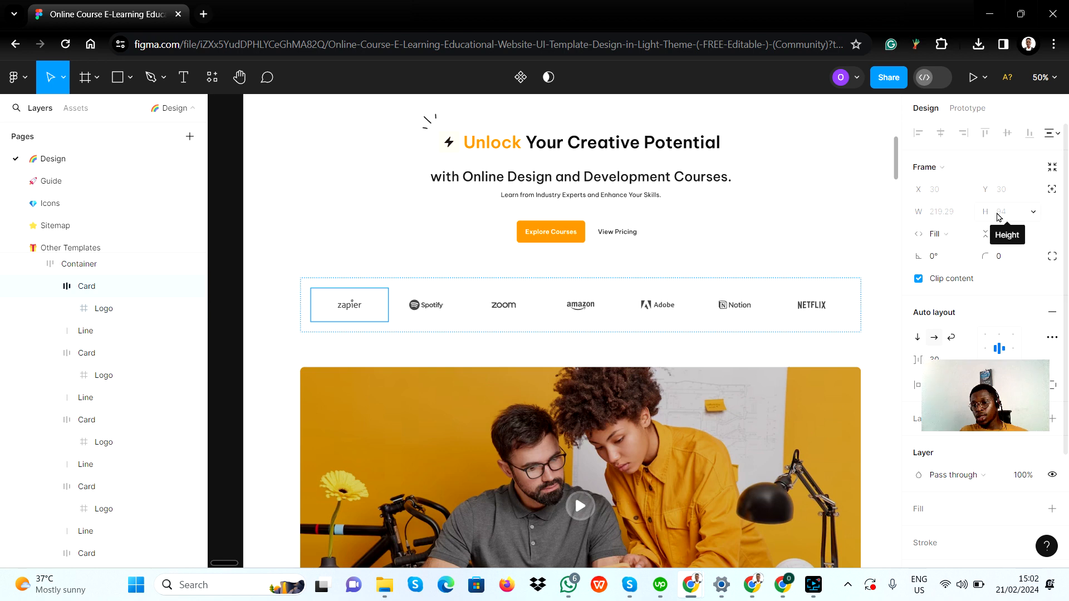
key("alt+Tab")
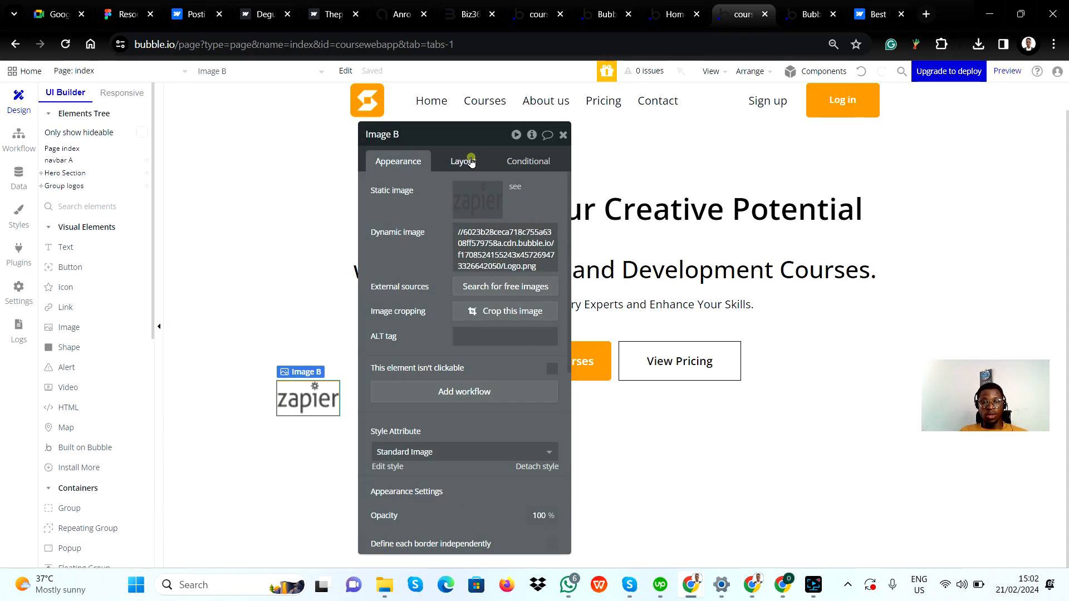
Turn off the Zapier image's fixed width, set its min width to 219 and max width to 94 px, and keep its aspect ratio fixed
left_click(471, 161)
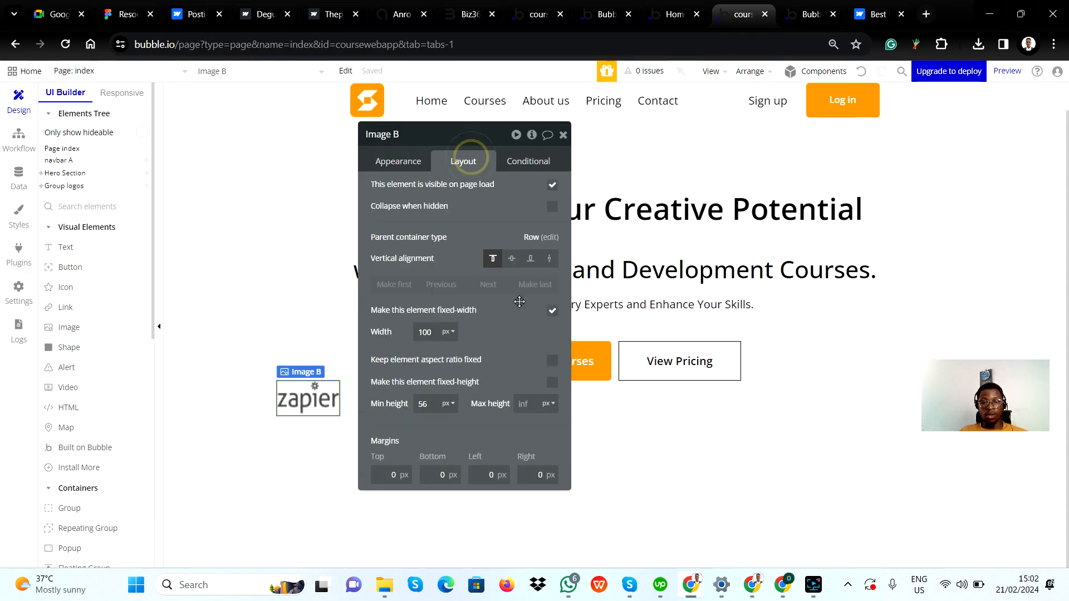
left_click(552, 311)
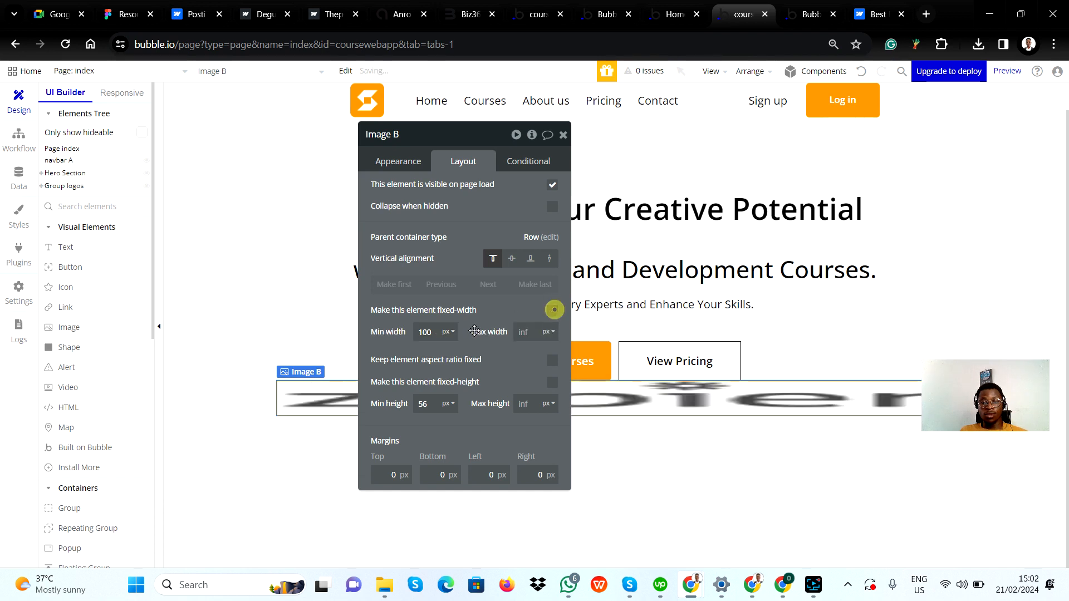
double_click(435, 331)
type("2")
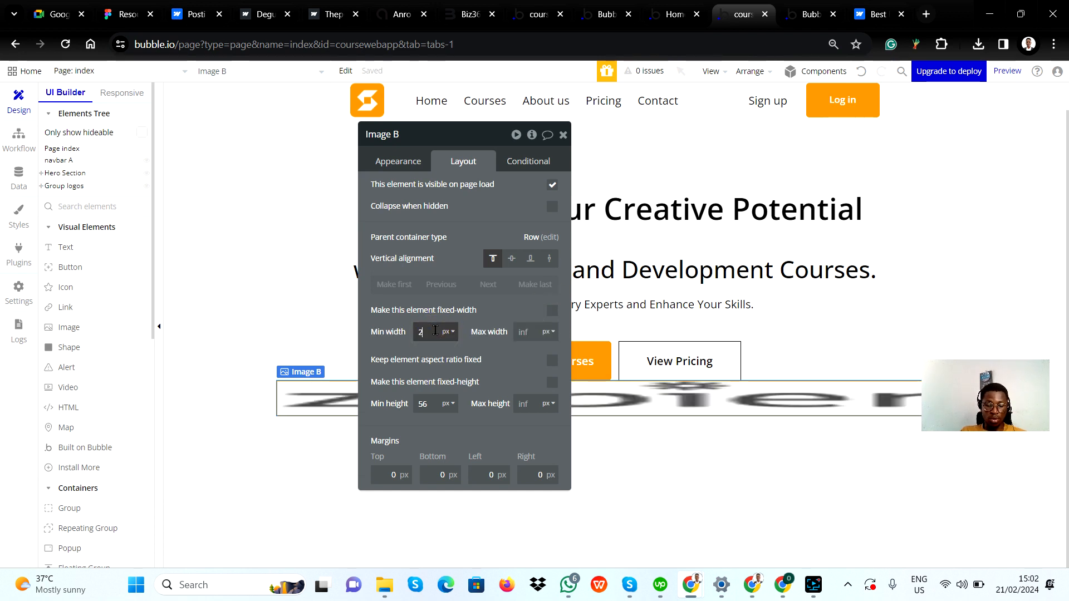
type("19")
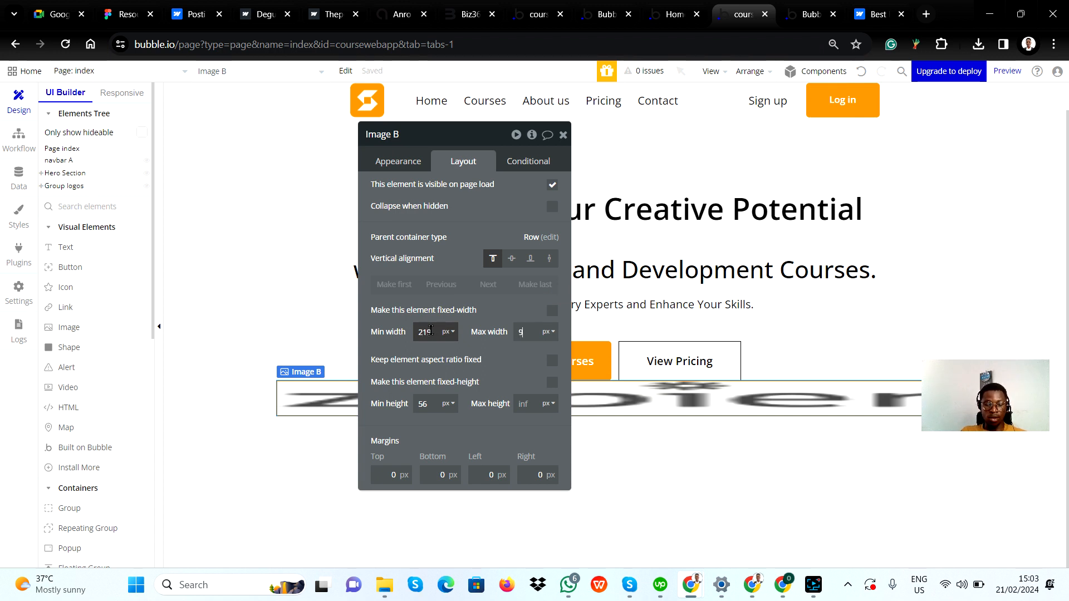
left_click(514, 314)
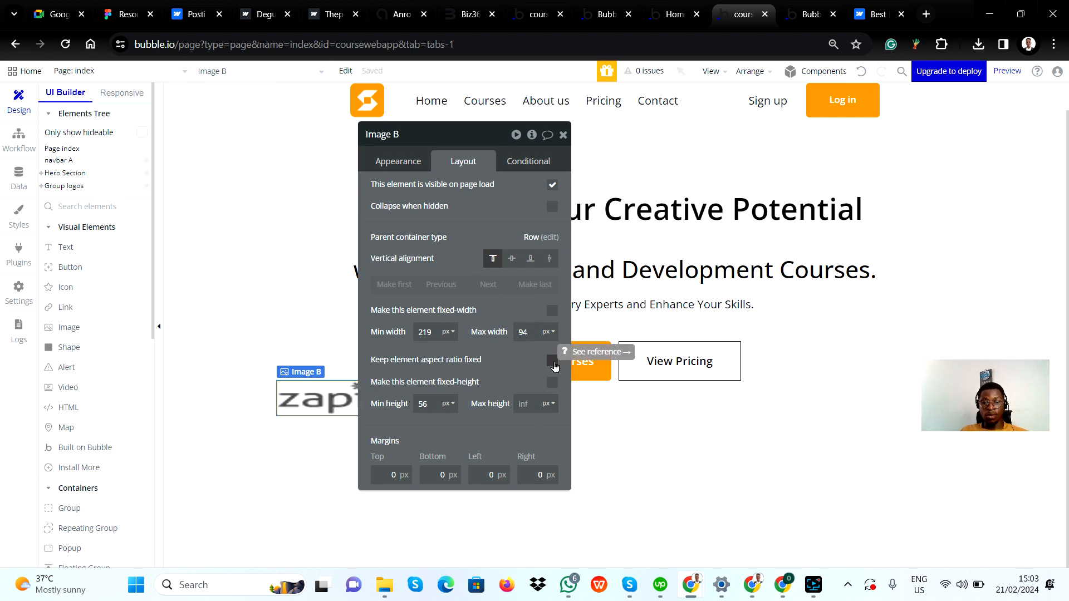
left_click_drag(553, 369, 900, 399)
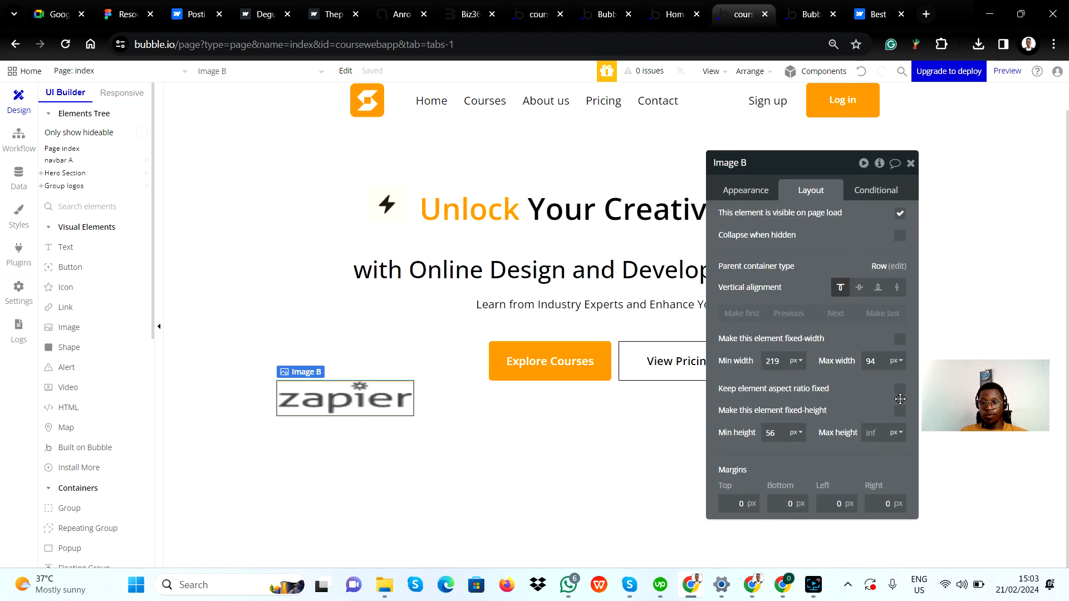
left_click(901, 390)
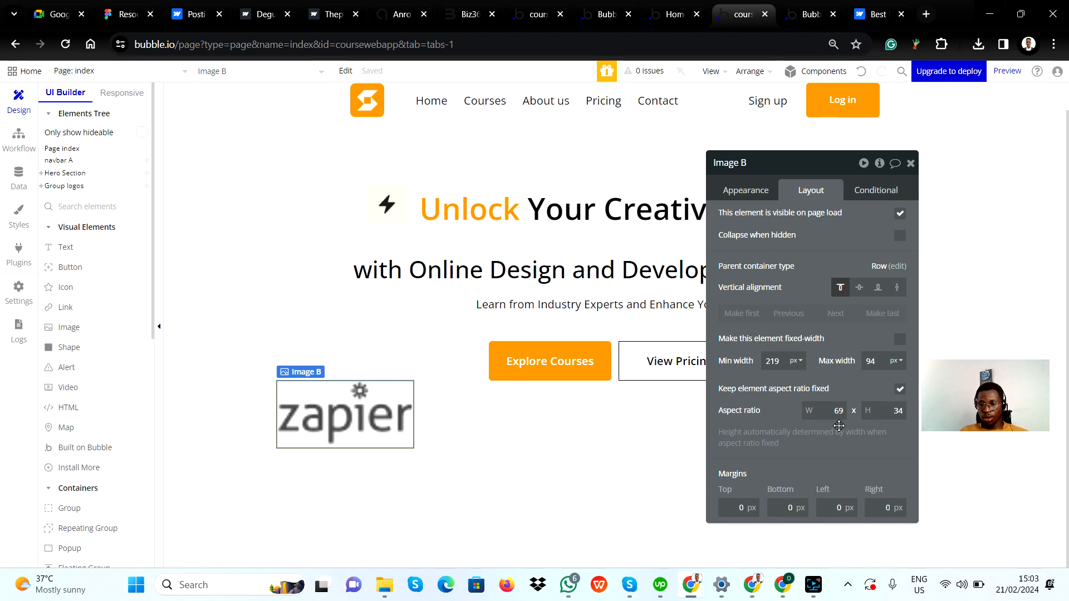
Inspect the Zapier logo and its card frame sizes in the Figma design
key("alt+Tab")
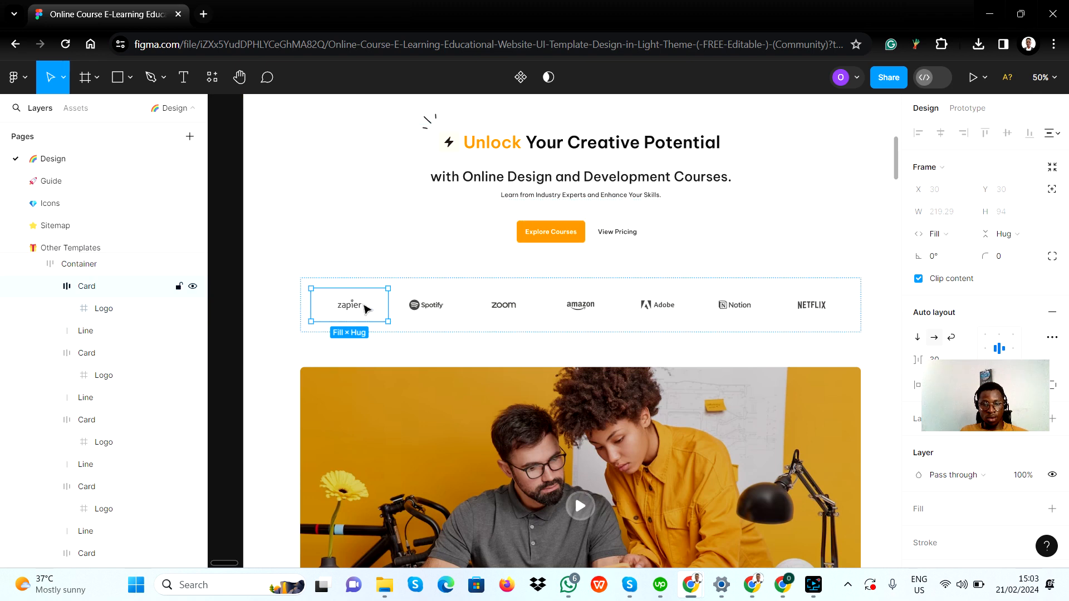
double_click(356, 305)
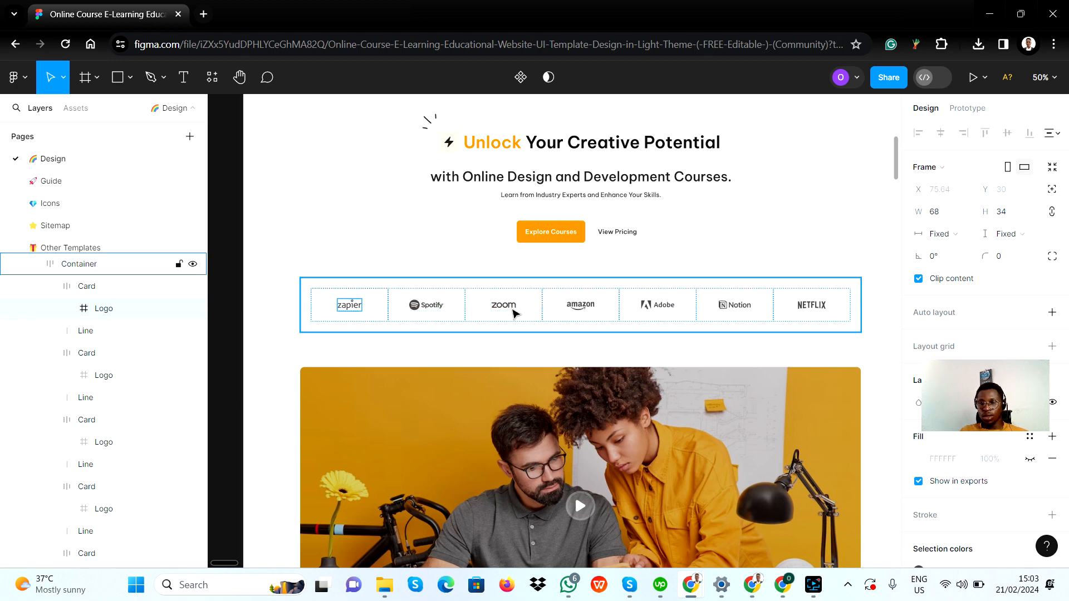
left_click(377, 306)
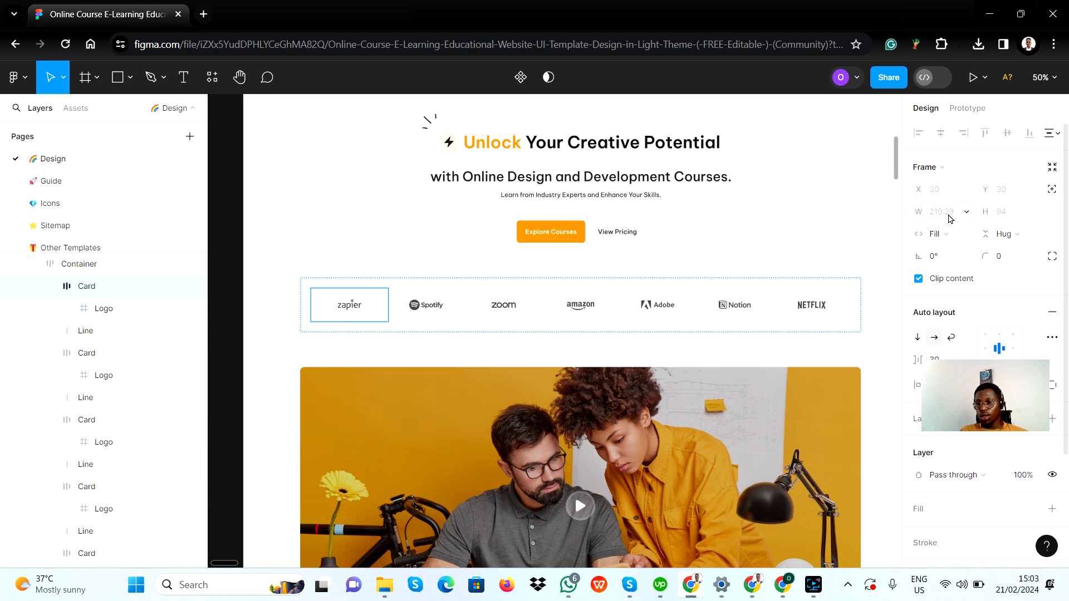
Lower the Zapier image's min width to 100 px
key("alt+Tab")
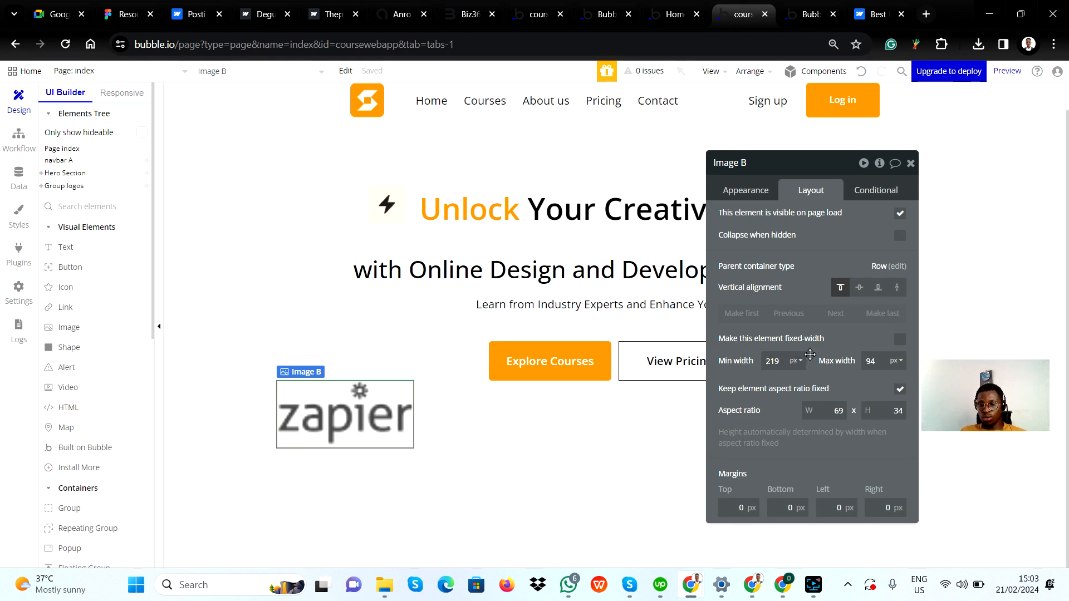
key("Down")
key("Down")
key("Down")
key("Down")
key("Down")
key("Down")
key("Down")
key("Down")
key("Down")
key("Down")
key("Down")
key("Down")
key("Down")
key("Down")
key("Down")
key("Down")
key("Down")
key("Down")
key("Down")
key("Down")
key("Down")
key("Down")
key("Down")
key("Down")
key("Down")
key("Down")
key("Down")
key("Down")
key("Down")
key("Down")
key("Down")
key("Down")
key("Down")
key("Down")
key("Down")
key("Down")
key("Down")
key("Down")
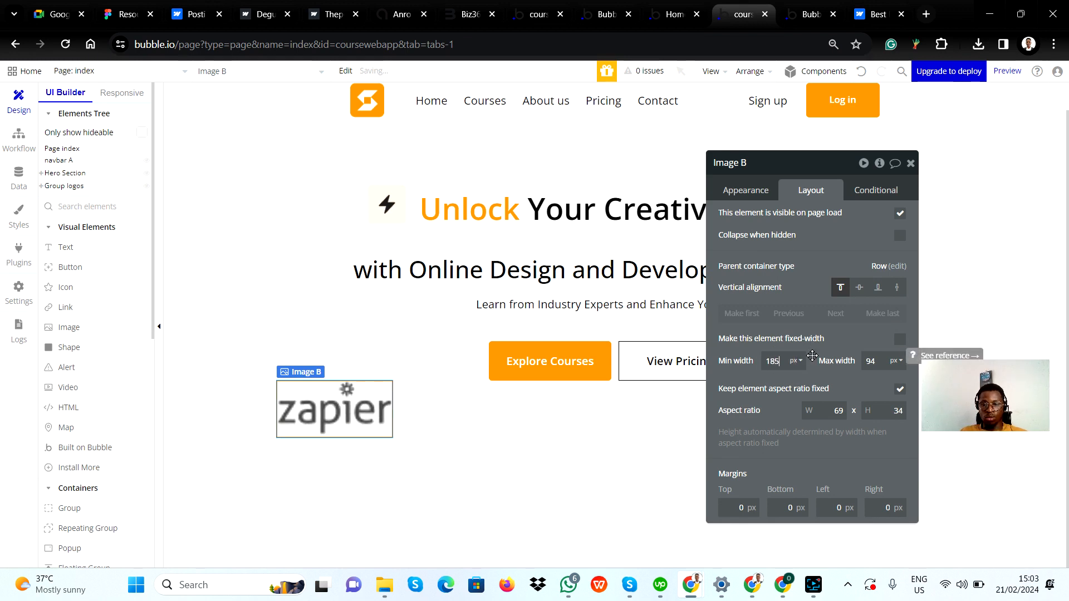
key("Down")
key("Down")
key("Down")
key("Down")
key("Down")
key("Down")
key("Down")
key("Down")
key("Down")
key("Down")
key("Down")
key("Down")
key("Down")
key("Down")
key("Down")
key("Down")
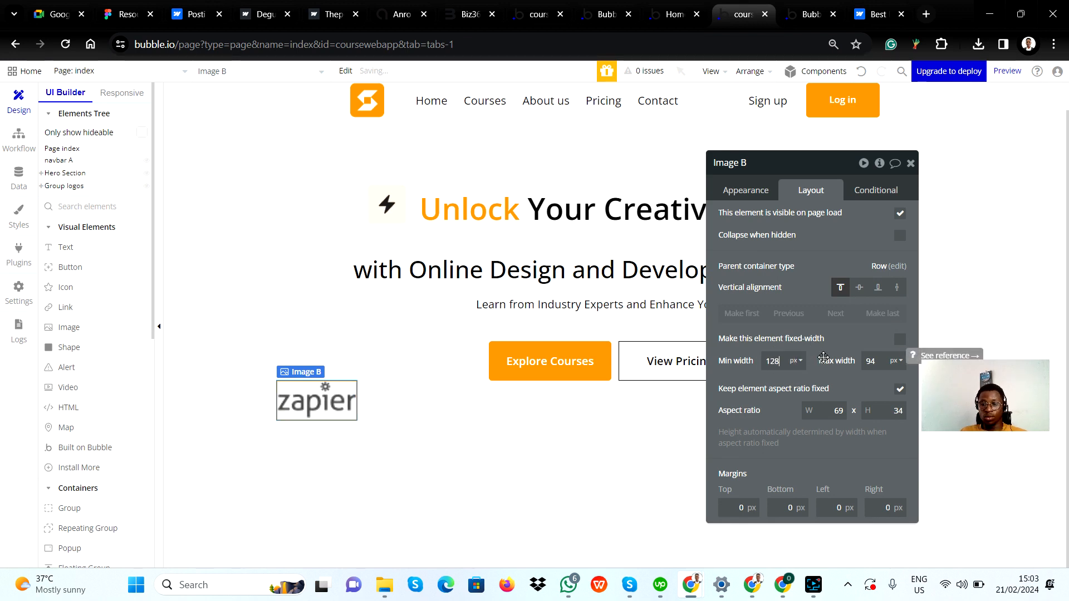
key("Down")
key("Down")
key("Down")
key("Down")
key("Down")
key("Down")
key("Down")
key("Down")
key("Down")
key("Down")
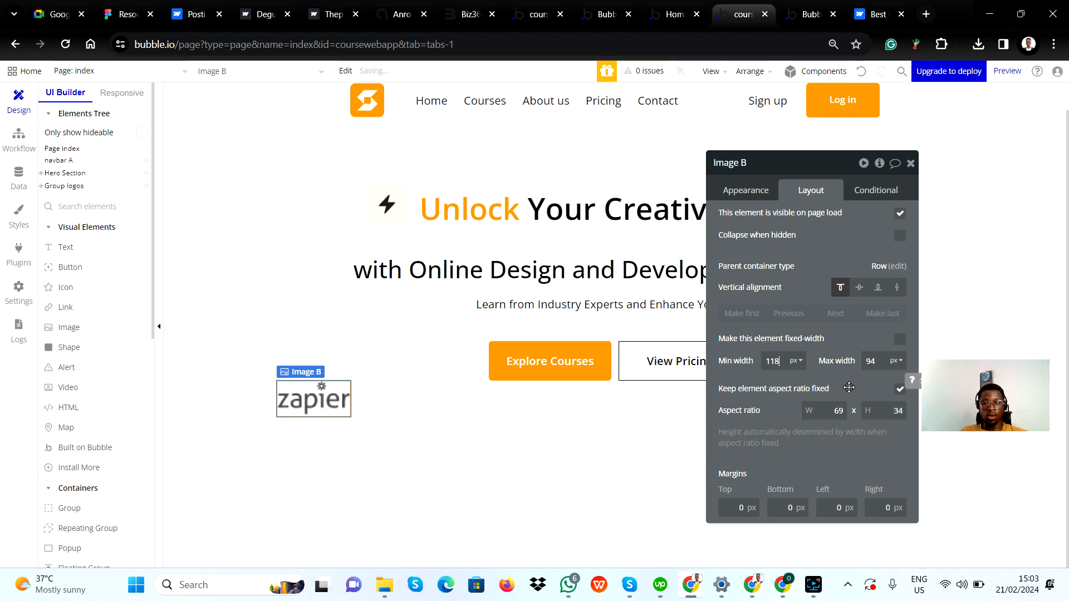
key("Down")
key("Down")
key("Down")
key("Down")
key("Down")
key("Down")
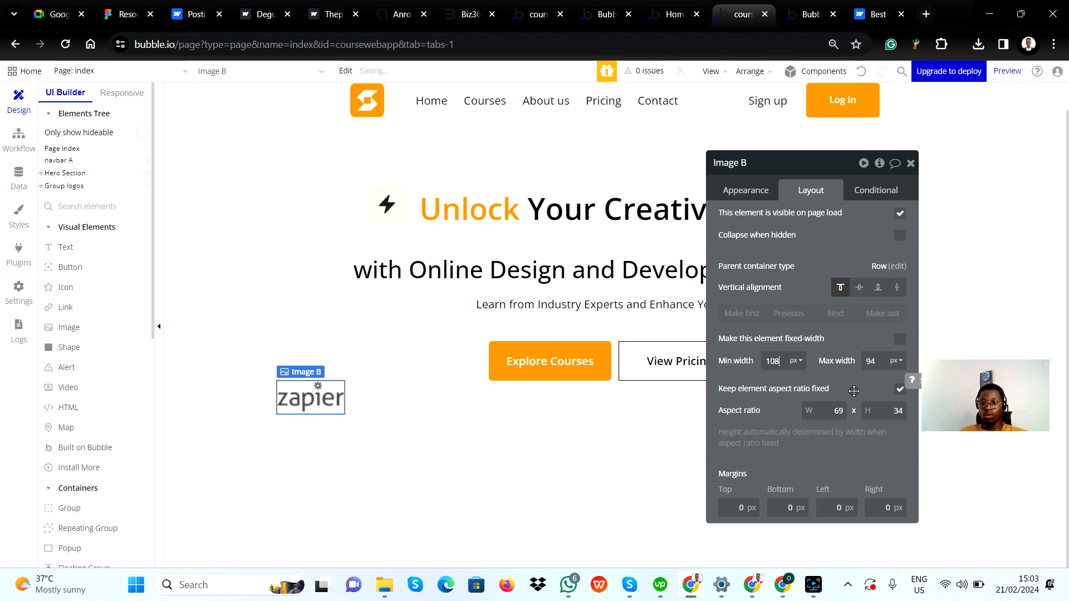
key("Down")
key("Down")
key("Down")
key("Down")
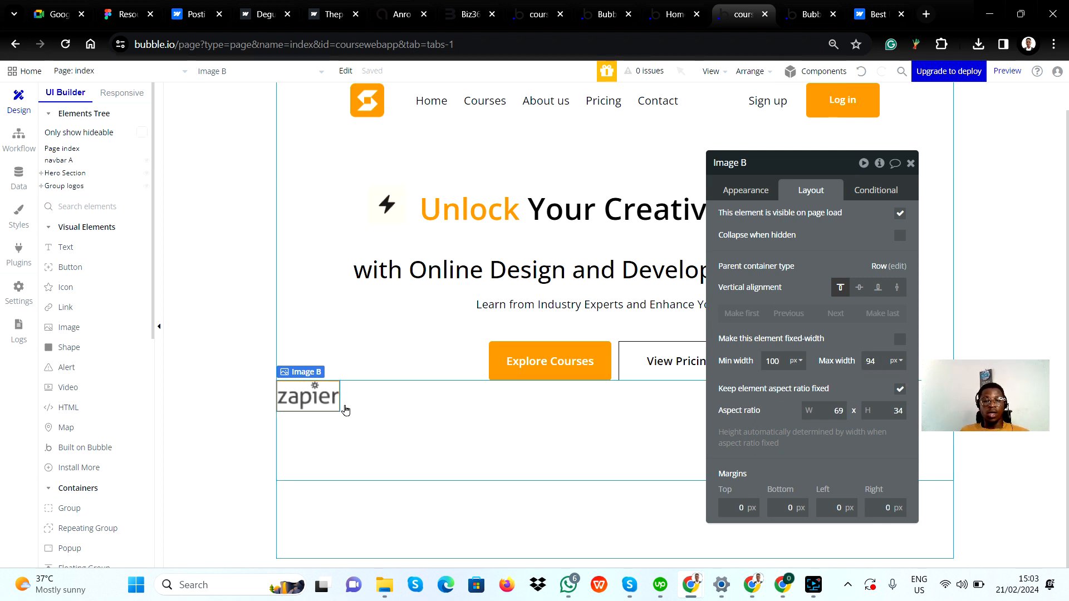
Paste six copies of the Zapier image into Group logos so the row holds seven logos
left_click(346, 432)
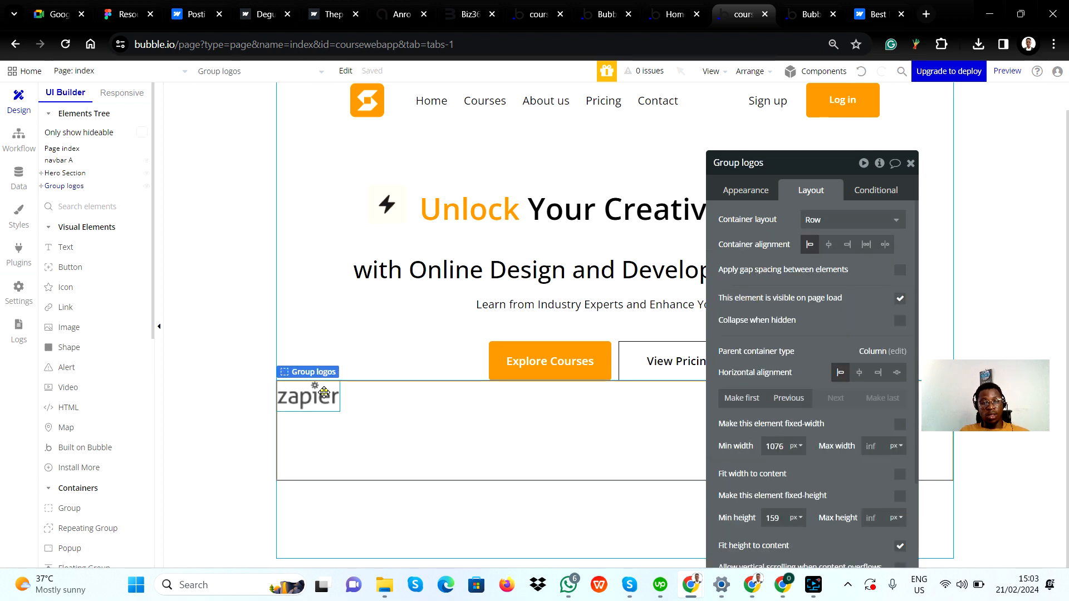
left_click(323, 396)
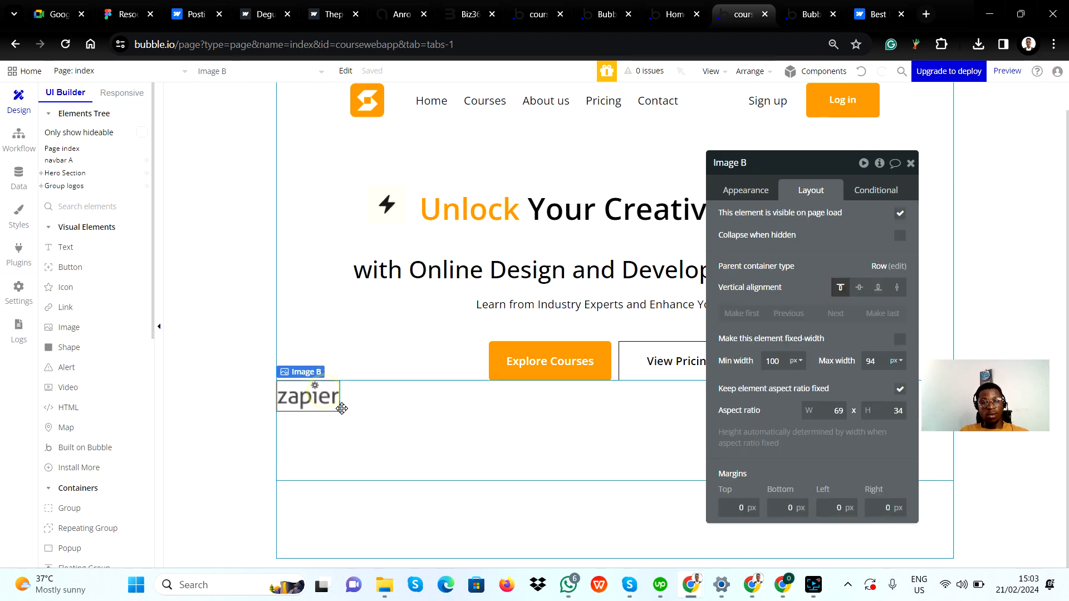
left_click(389, 418)
key("ctrl+v")
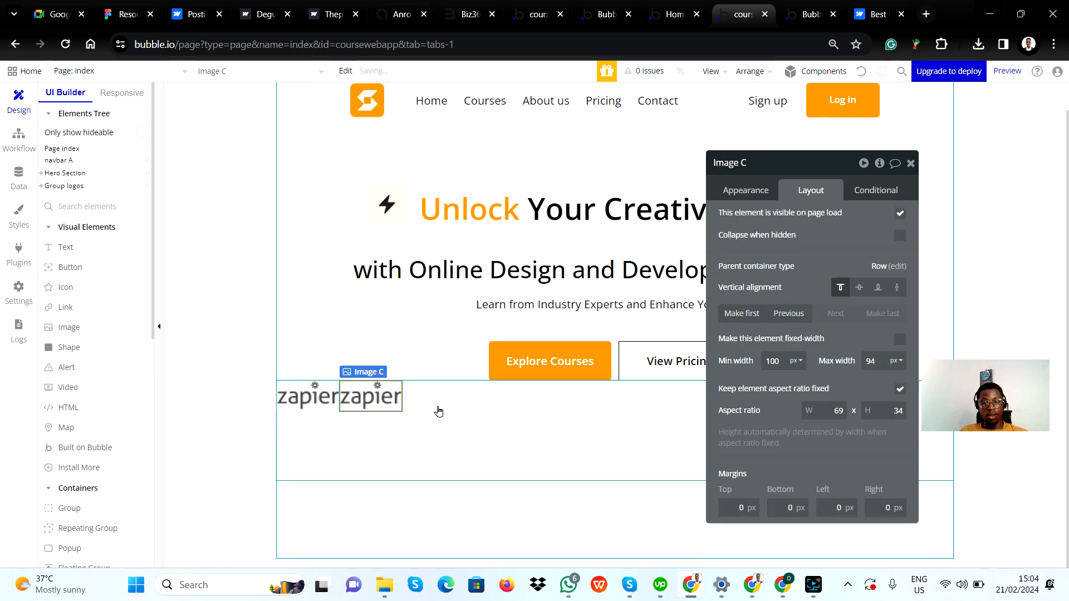
key("ctrl+v")
key("alt+Tab")
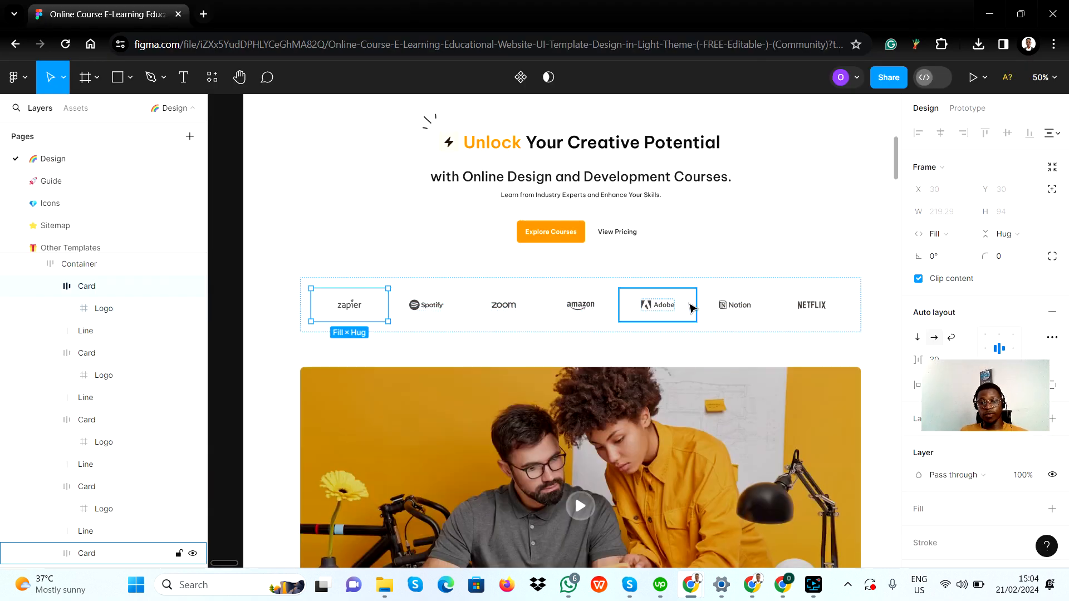
key("alt+Tab")
left_click(489, 391)
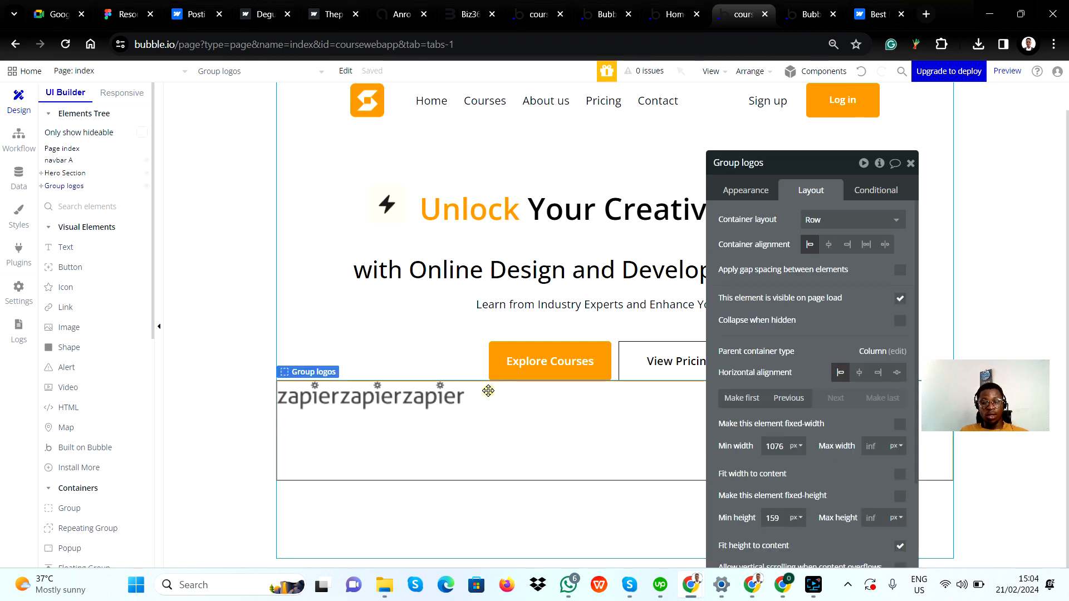
key("ctrl+v")
key("ctrl+v")
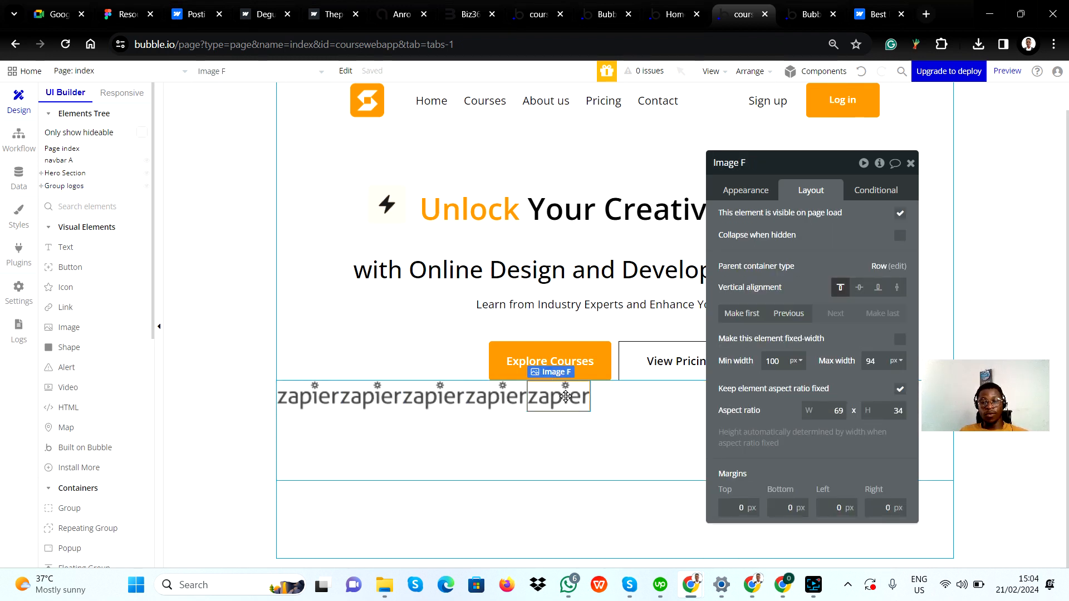
left_click(619, 397)
key("ctrl+v")
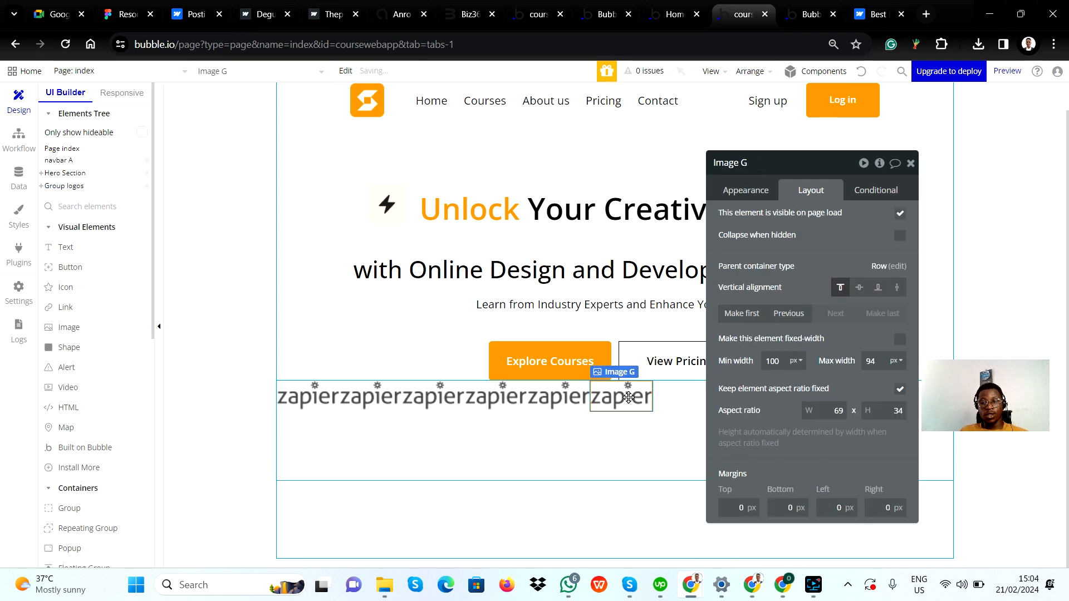
key("ctrl+v")
left_click_drag(833, 244, 153, 269)
Replace the second logo image's static image with Logo (1) from Downloads
left_click(355, 398)
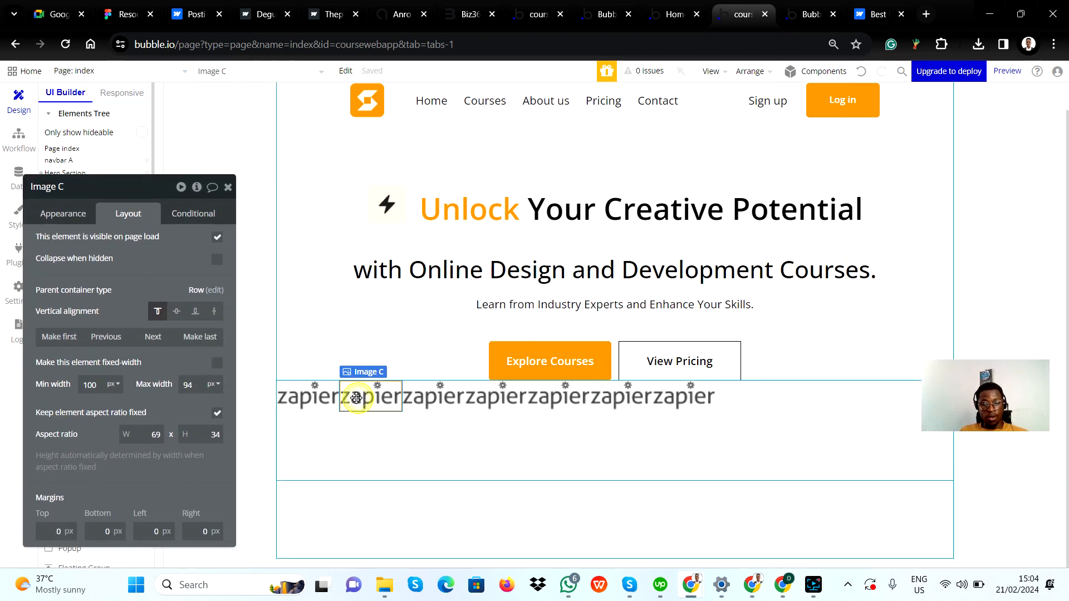
double_click(355, 398)
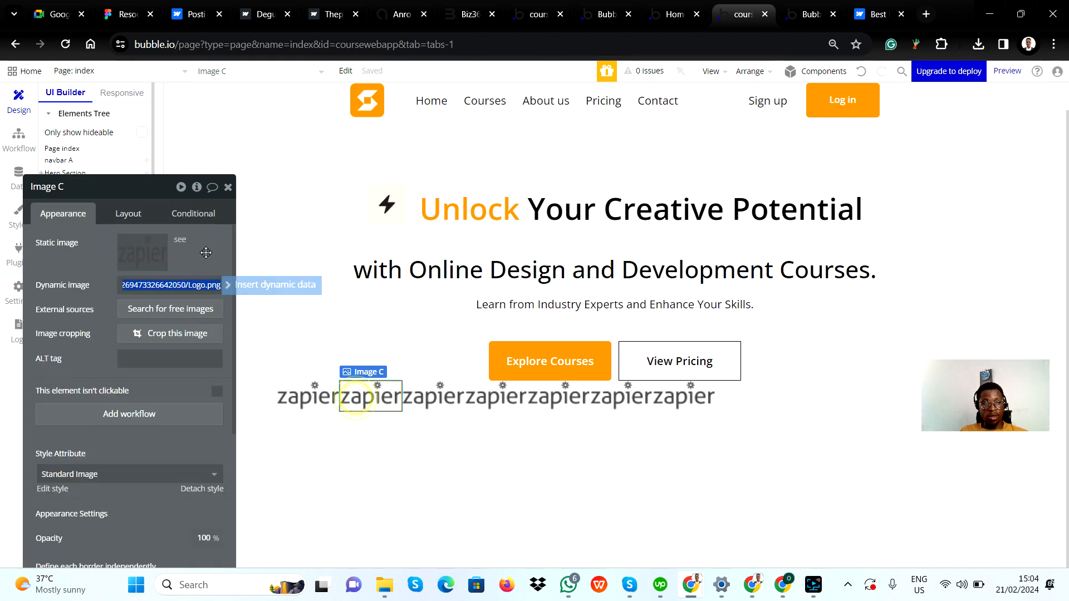
left_click(144, 270)
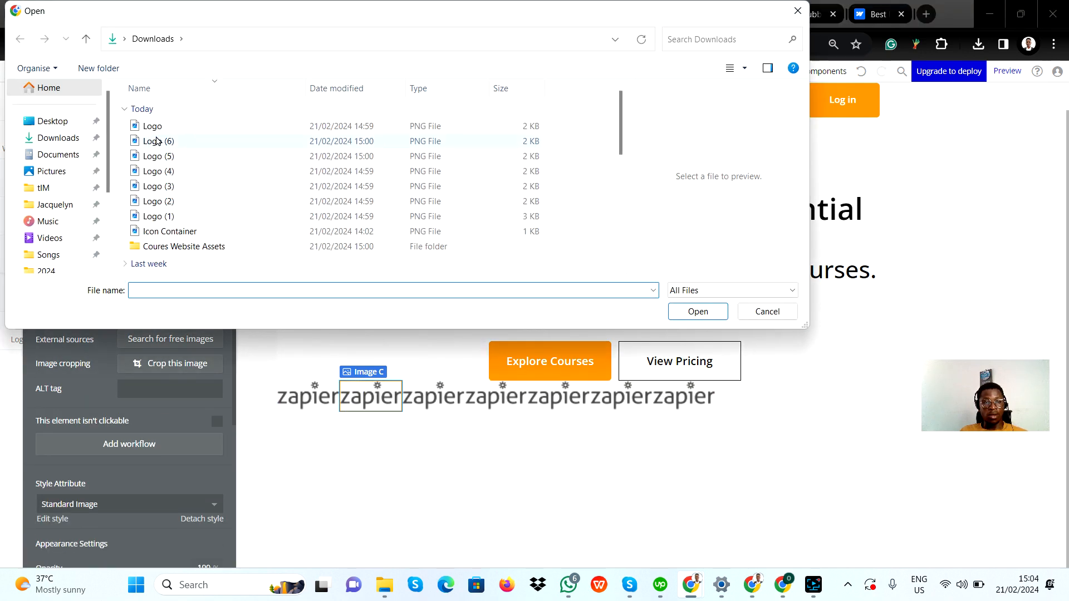
left_click(157, 141)
left_click(168, 217)
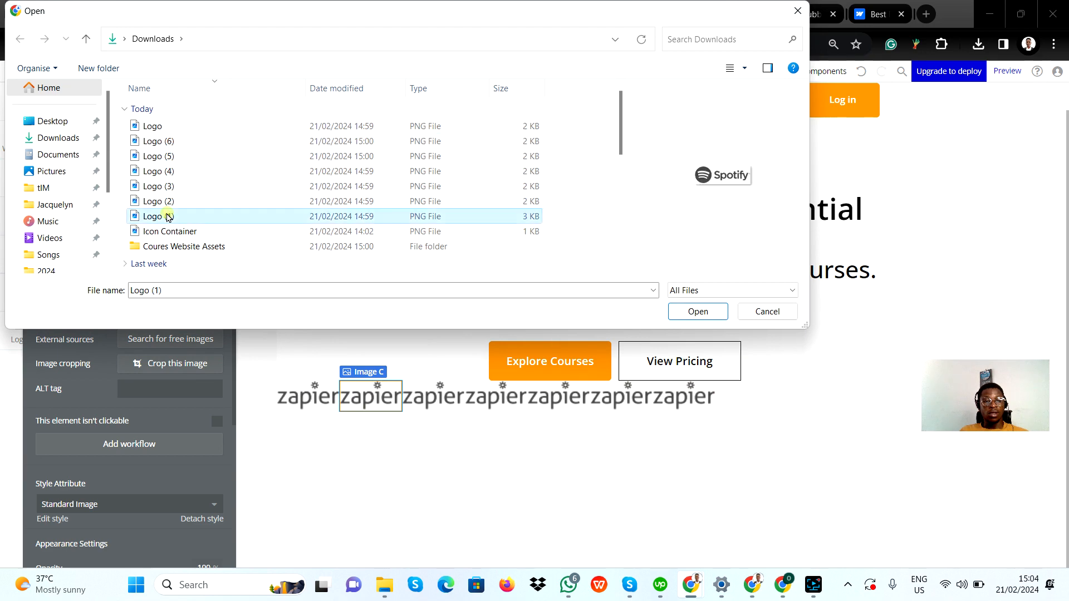
left_click(693, 312)
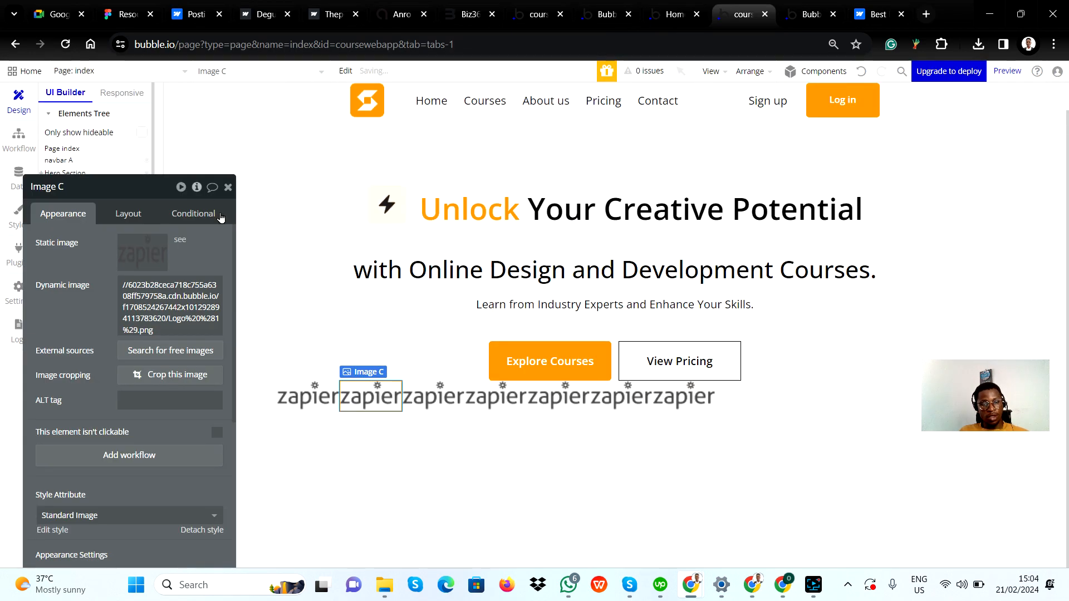
Replace the third logo image's static image with Logo (2) from Downloads
left_click(420, 395)
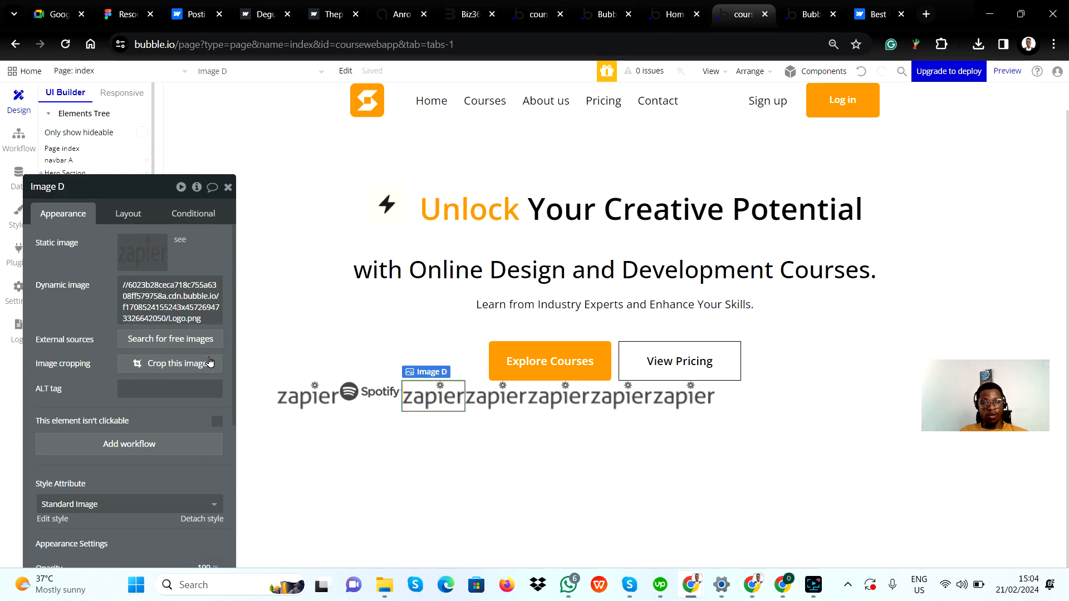
left_click(142, 249)
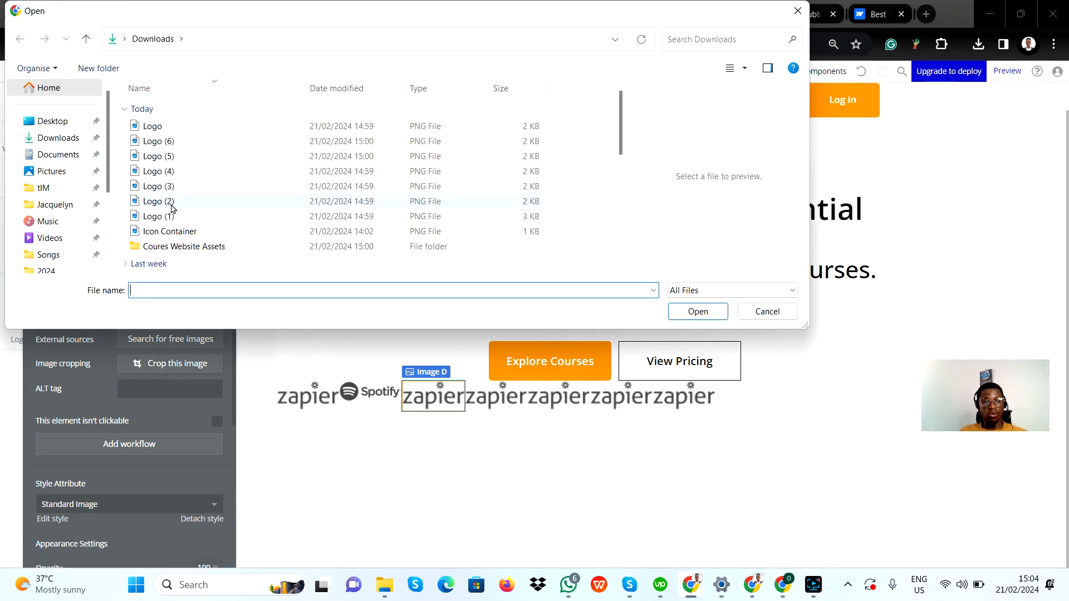
left_click(158, 202)
left_click(696, 315)
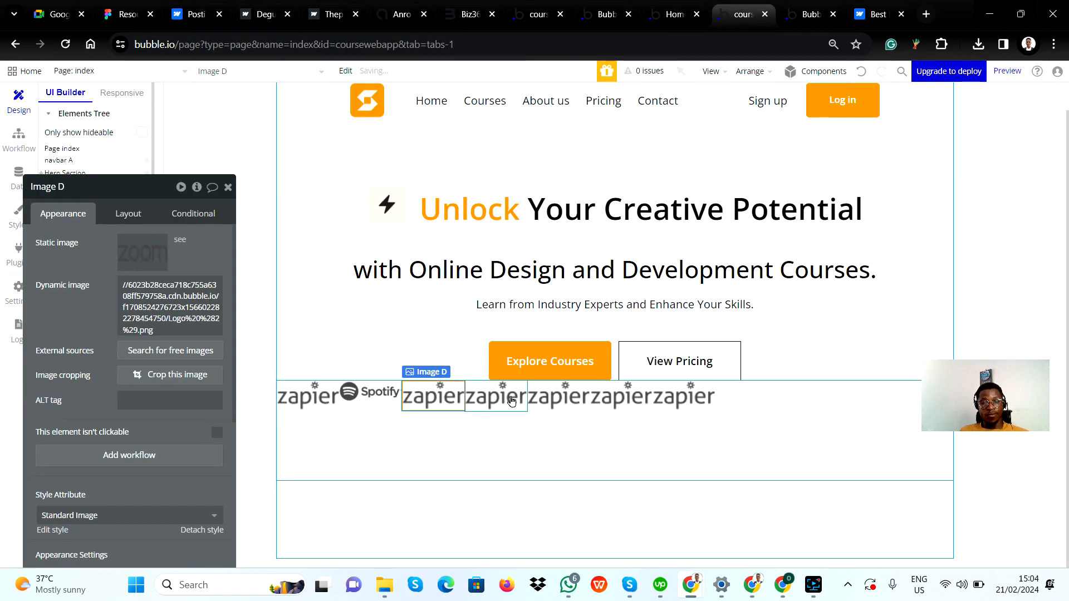
Replace the fourth logo image's static image with Logo (3) from Downloads
left_click(508, 399)
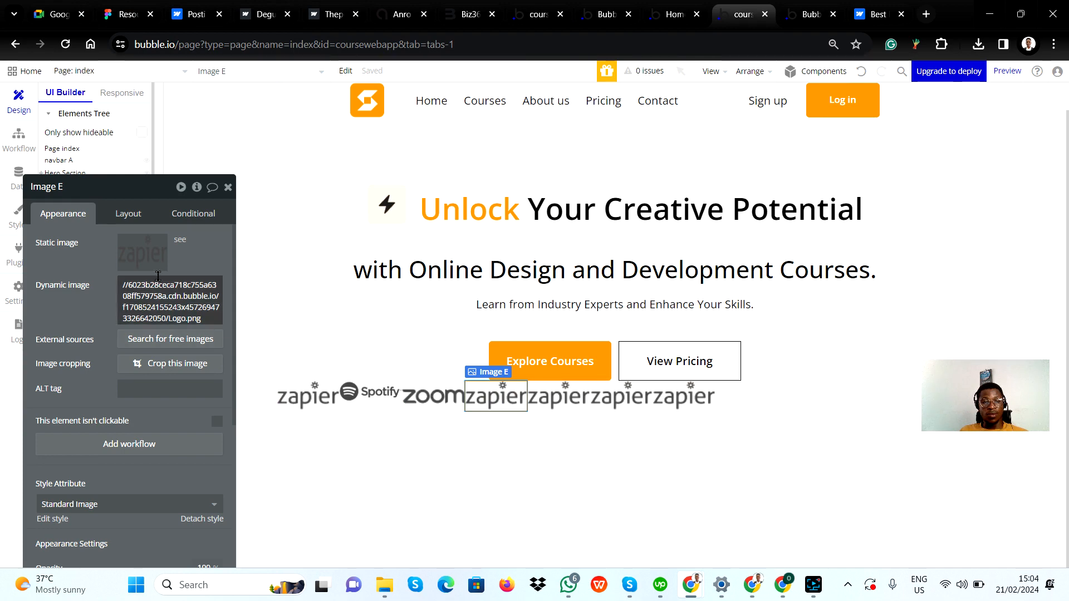
left_click(149, 248)
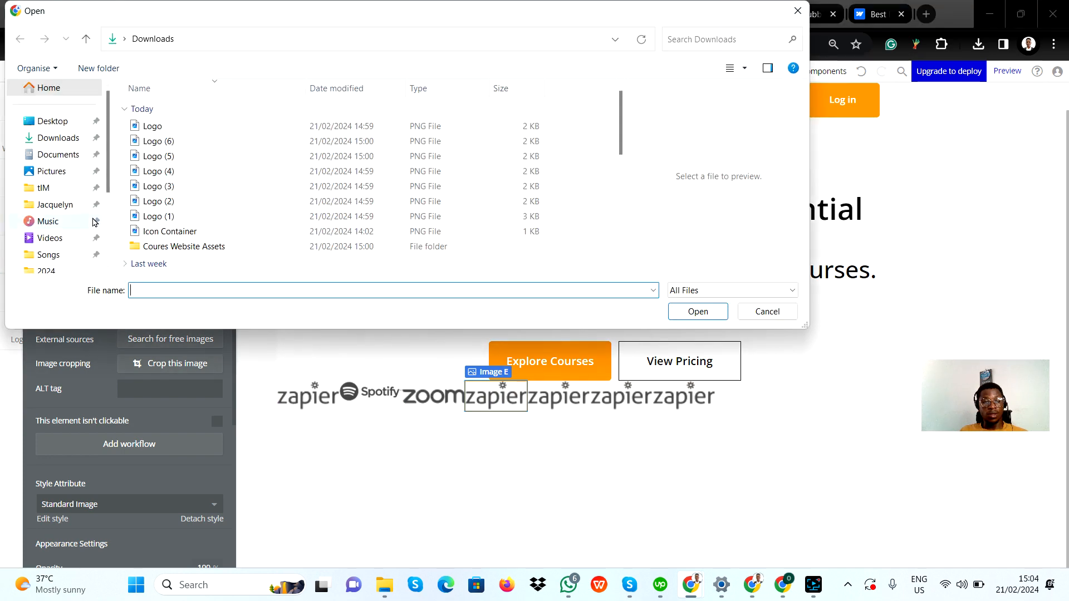
left_click(180, 187)
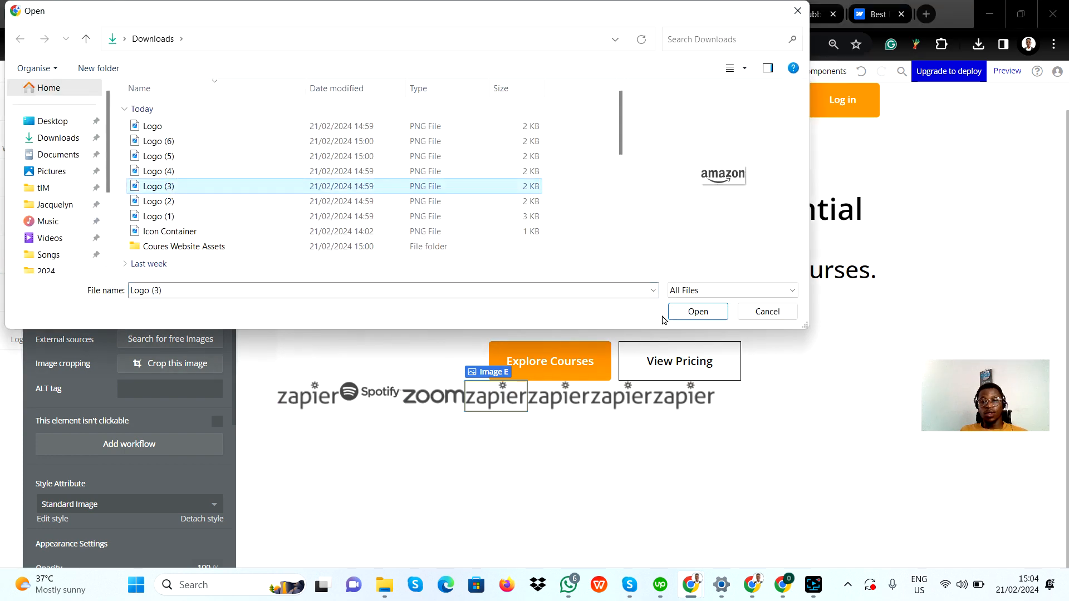
left_click(681, 312)
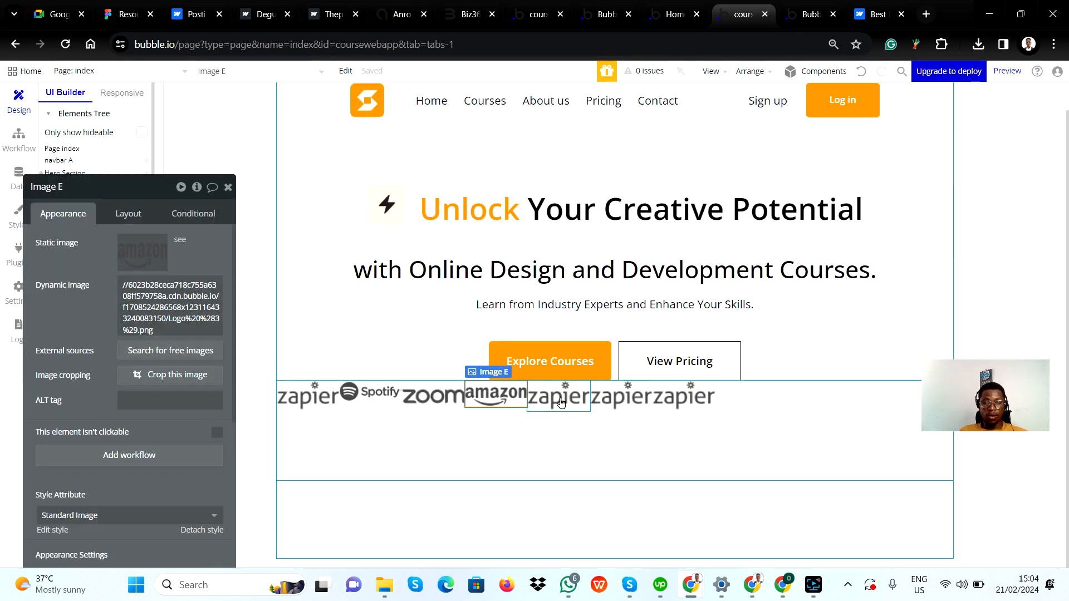
Replace the fifth logo image's static image with Logo (4) from Downloads
left_click(561, 403)
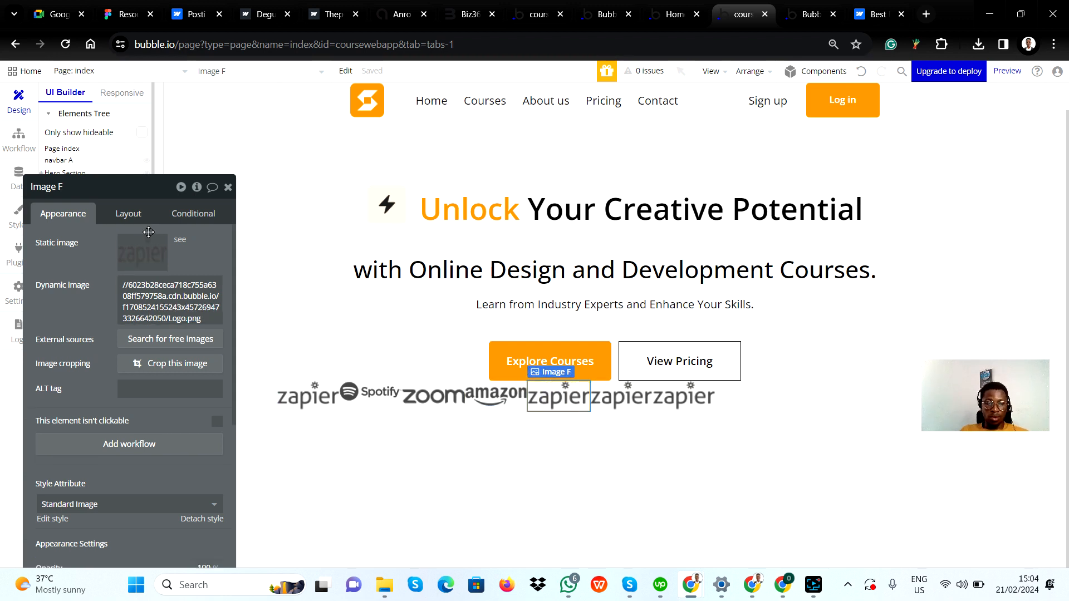
left_click(143, 247)
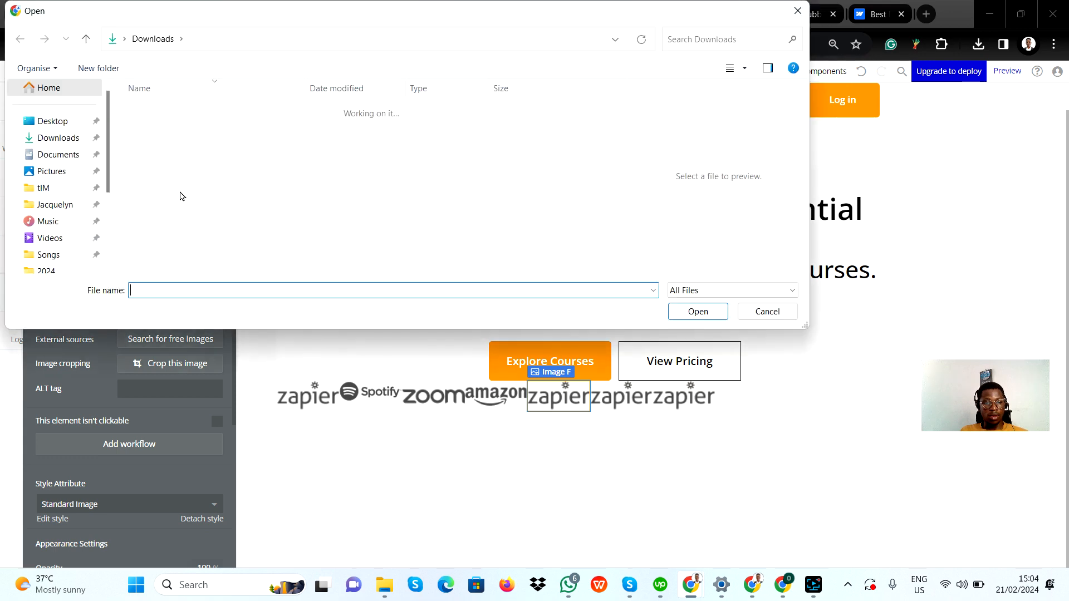
left_click(165, 171)
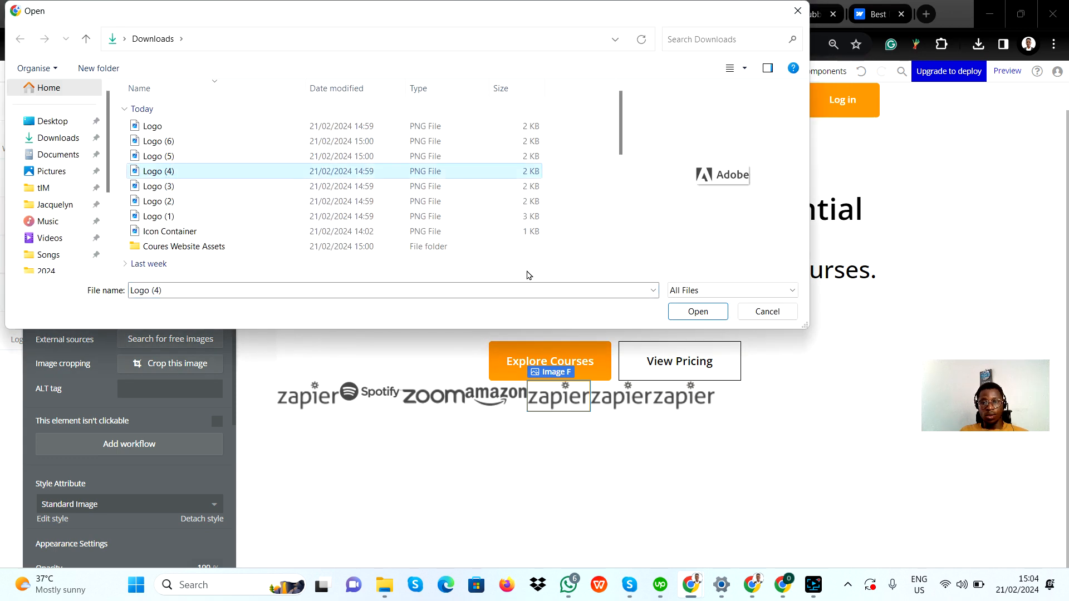
left_click(698, 312)
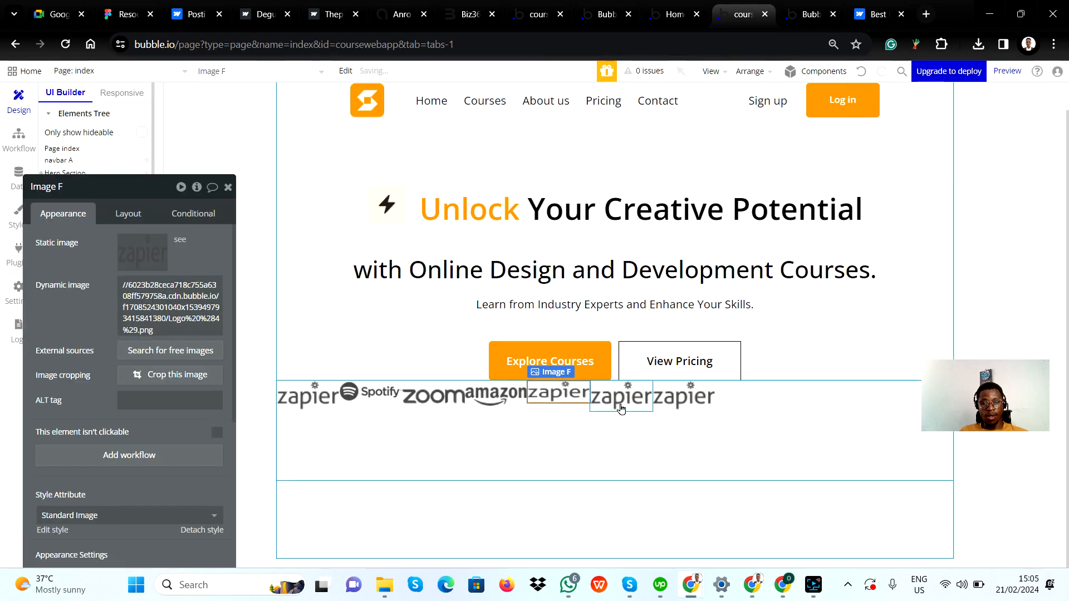
Replace the sixth logo image's static image with Logo (5) from Downloads
left_click(607, 400)
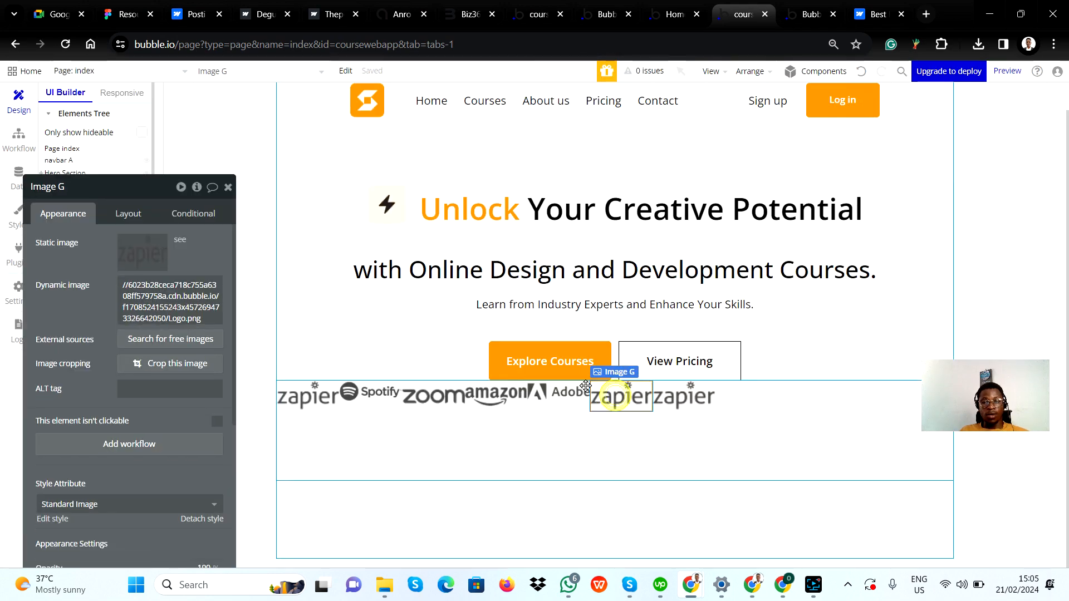
left_click(132, 239)
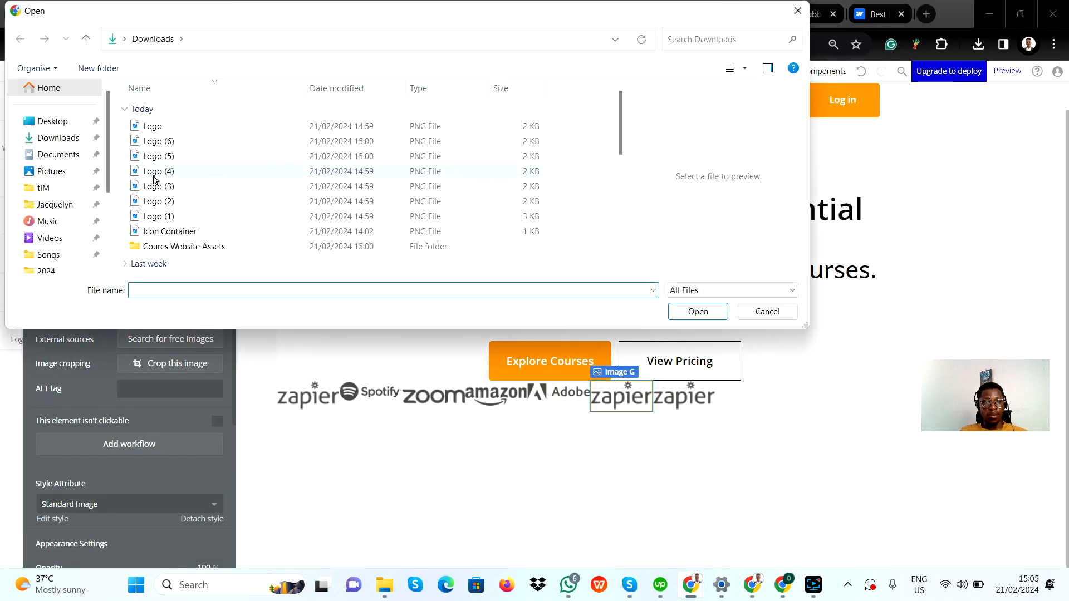
left_click(167, 172)
left_click(161, 157)
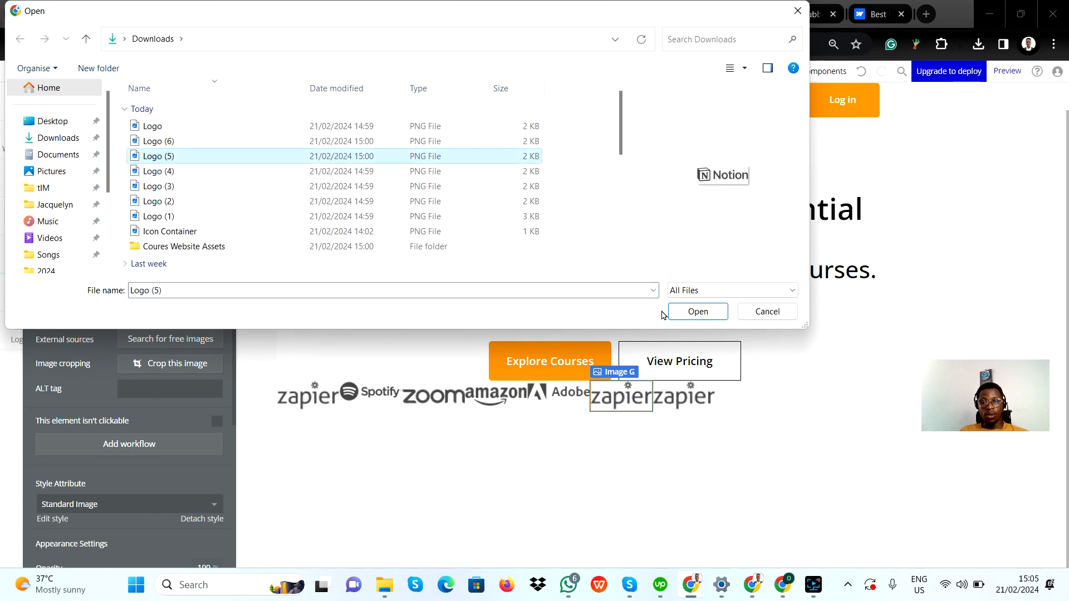
left_click(697, 312)
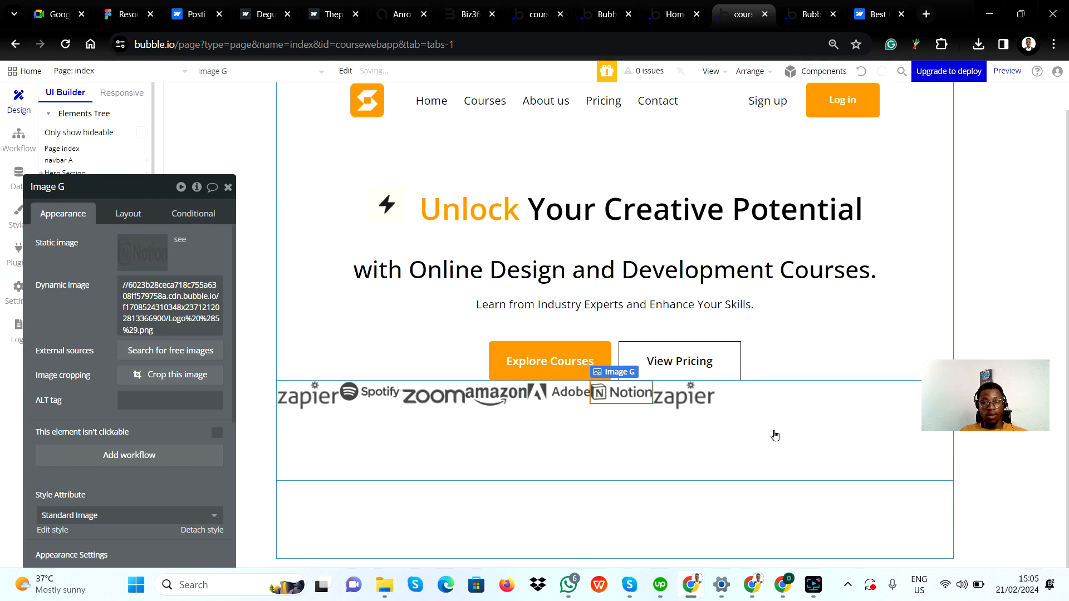
Replace the seventh logo image's static image with Logo (6) from Downloads
left_click(687, 397)
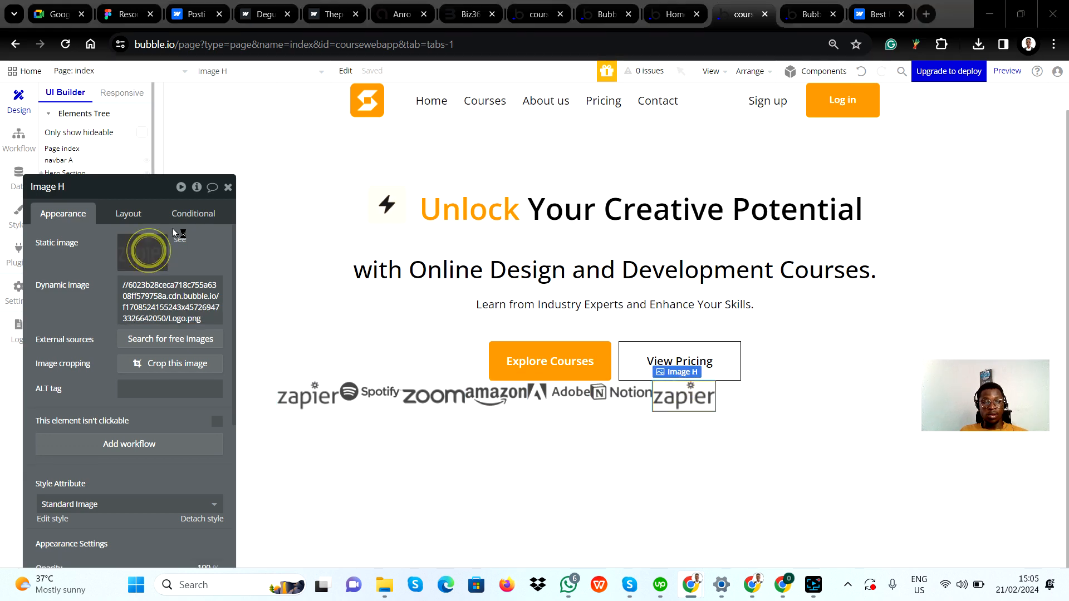
left_click(144, 250)
left_click(131, 142)
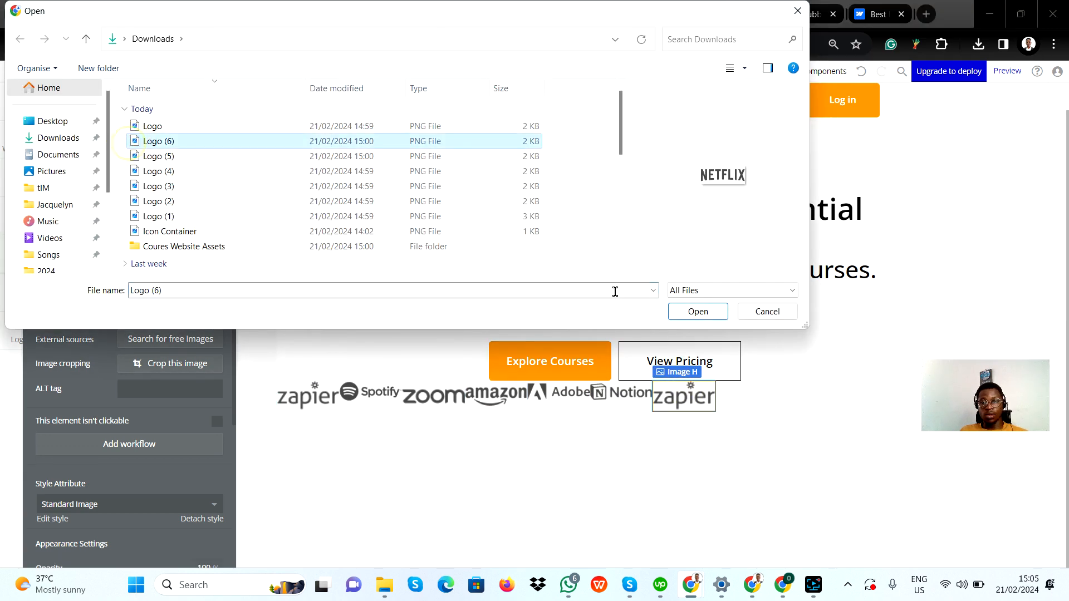
left_click(698, 312)
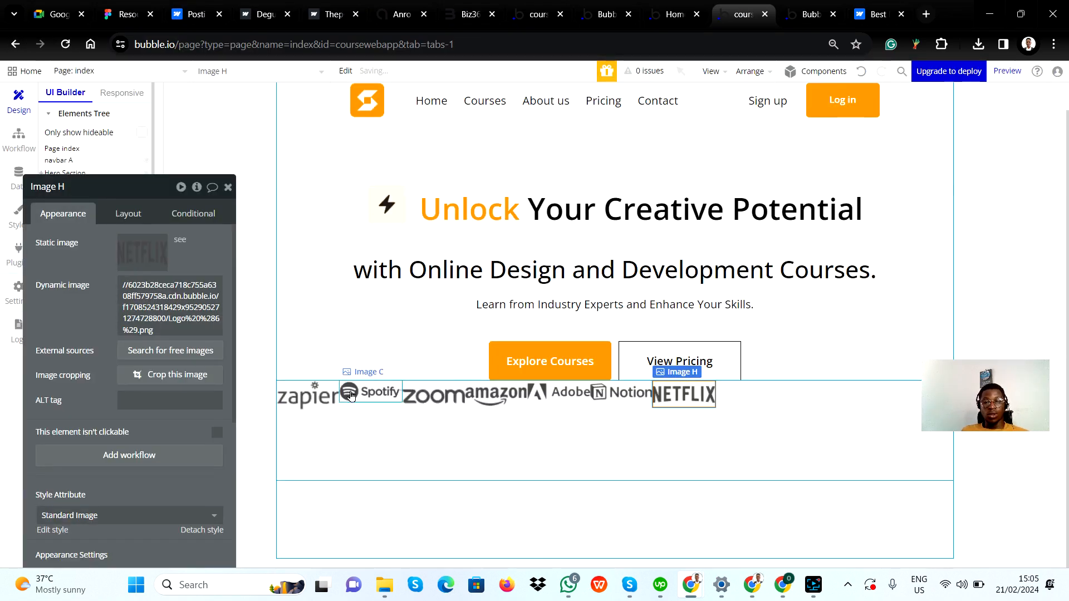
Compare with the Figma logo row, then enable gap spacing in Group logos with a 20 px column gap
left_click(367, 401)
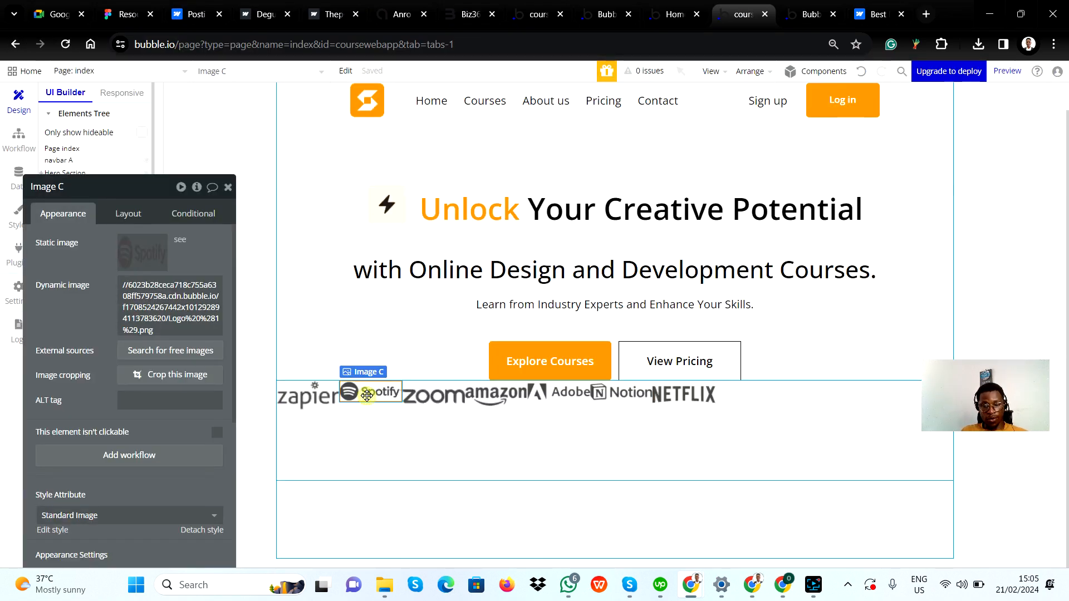
left_click(325, 434)
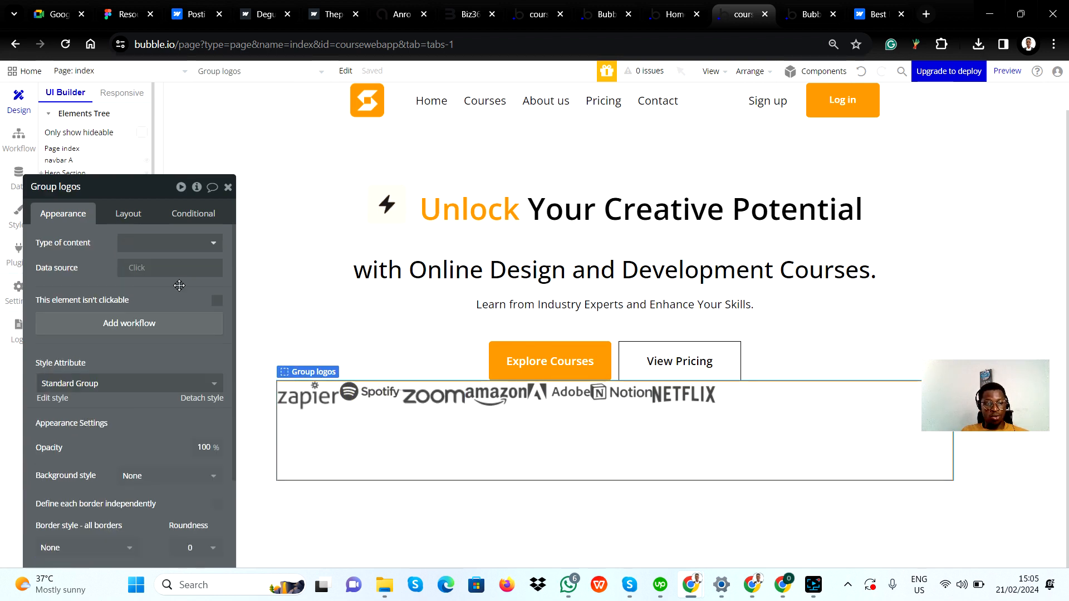
left_click(139, 219)
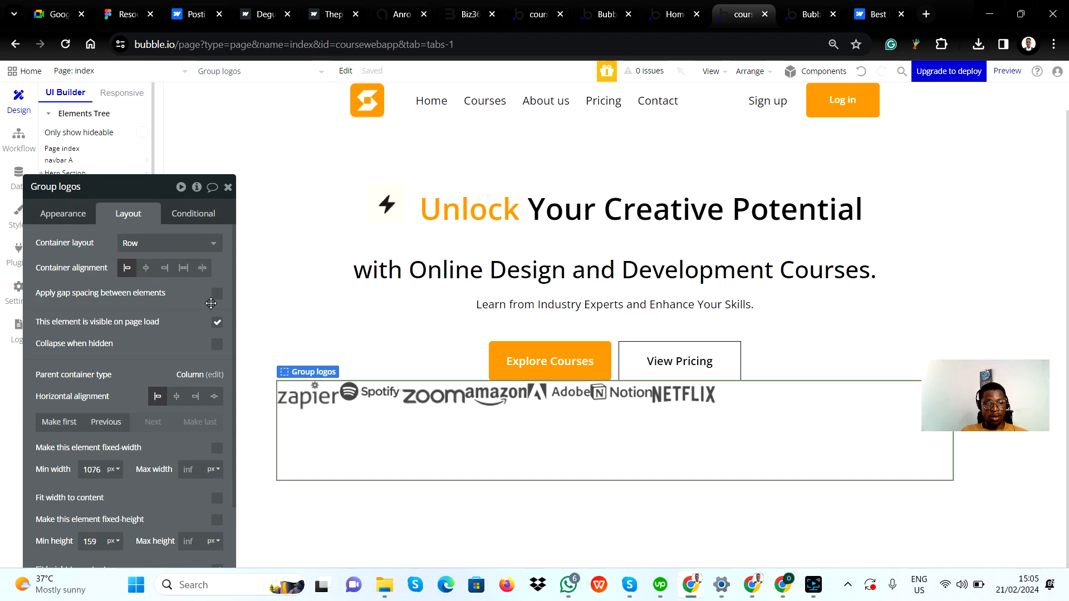
key("Caps_Lock")
key("alt")
key("Caps_Lock")
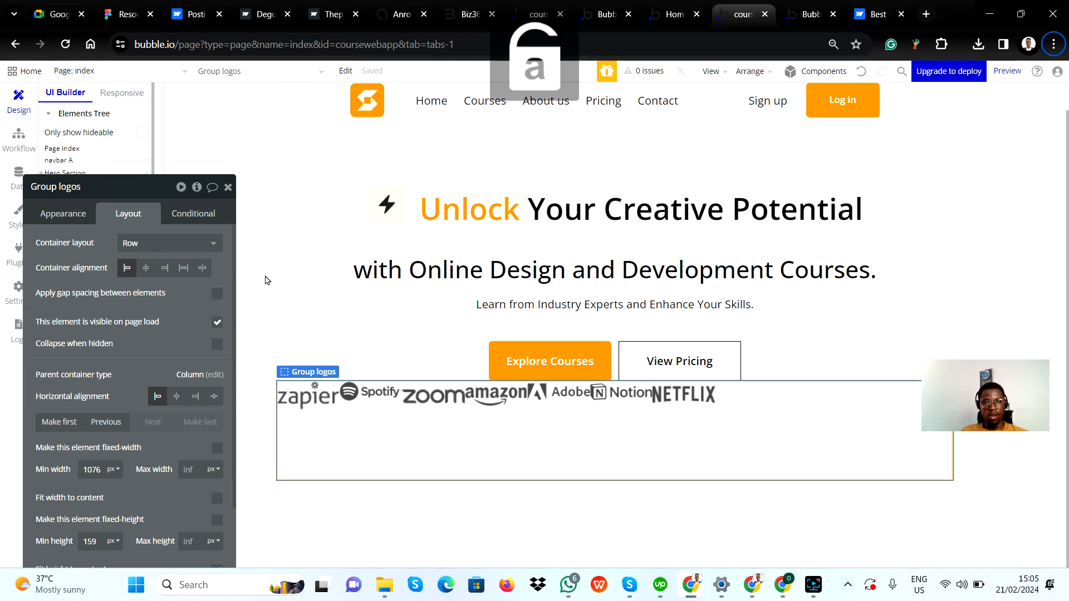
key("alt+Tab")
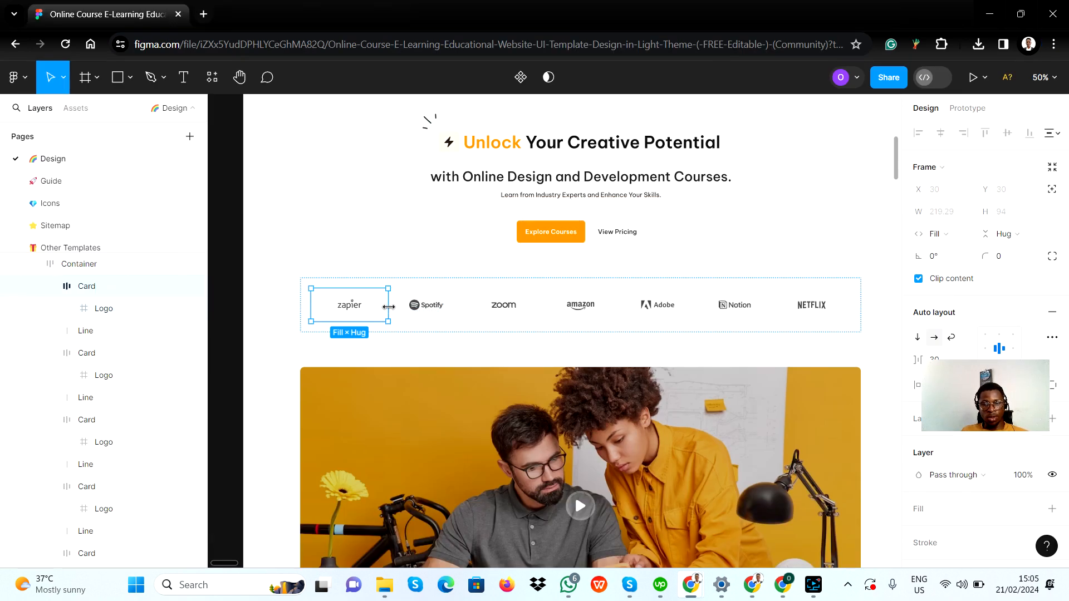
key("alt+Tab")
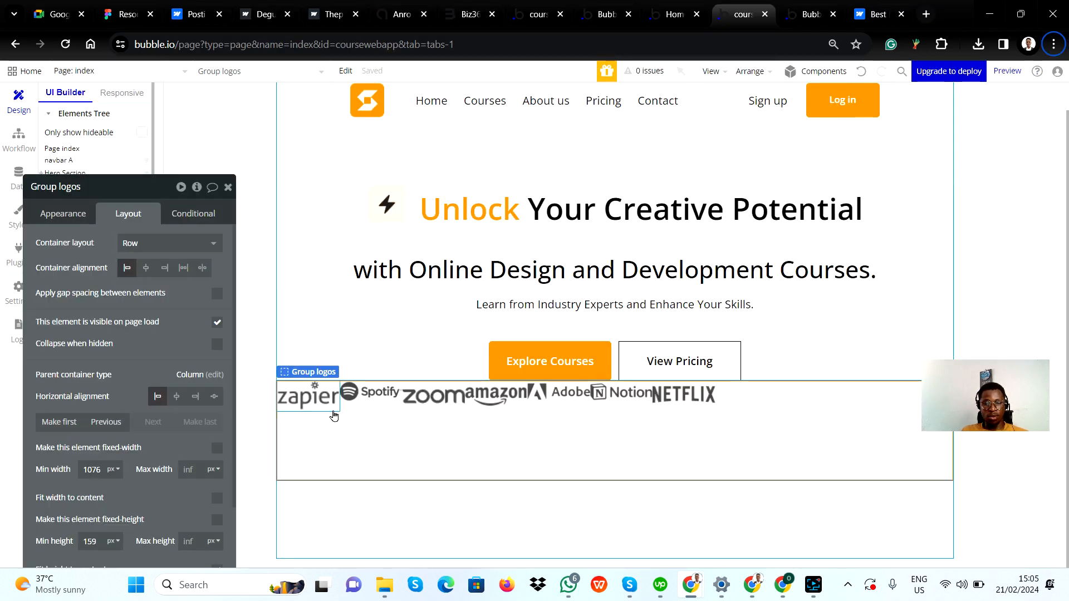
left_click(216, 296)
left_click(207, 339)
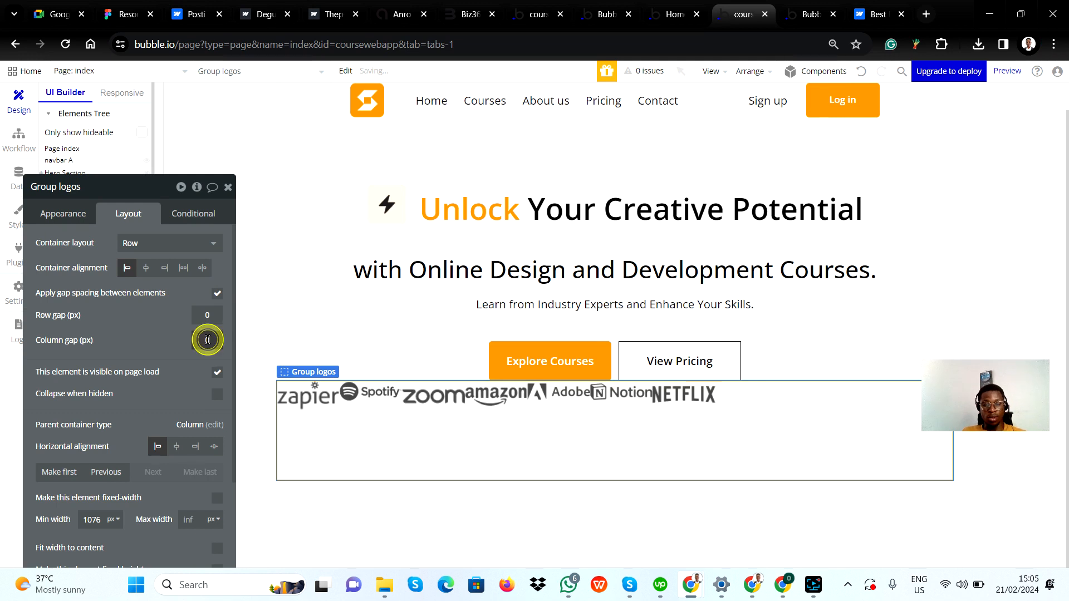
type("15")
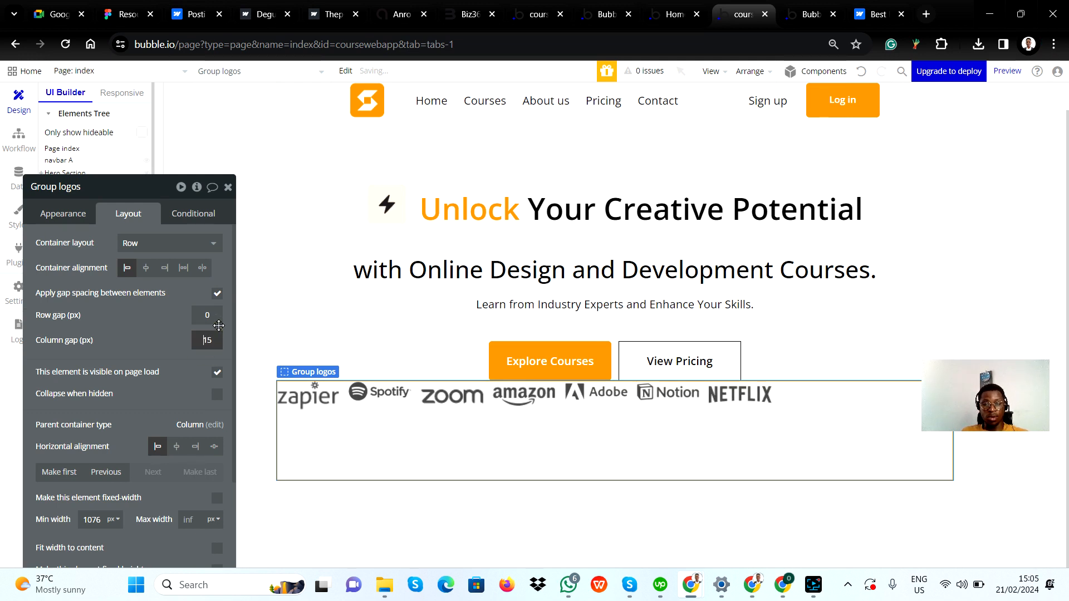
key("Up")
key("Up")
key("Up")
key("Up")
key("Up")
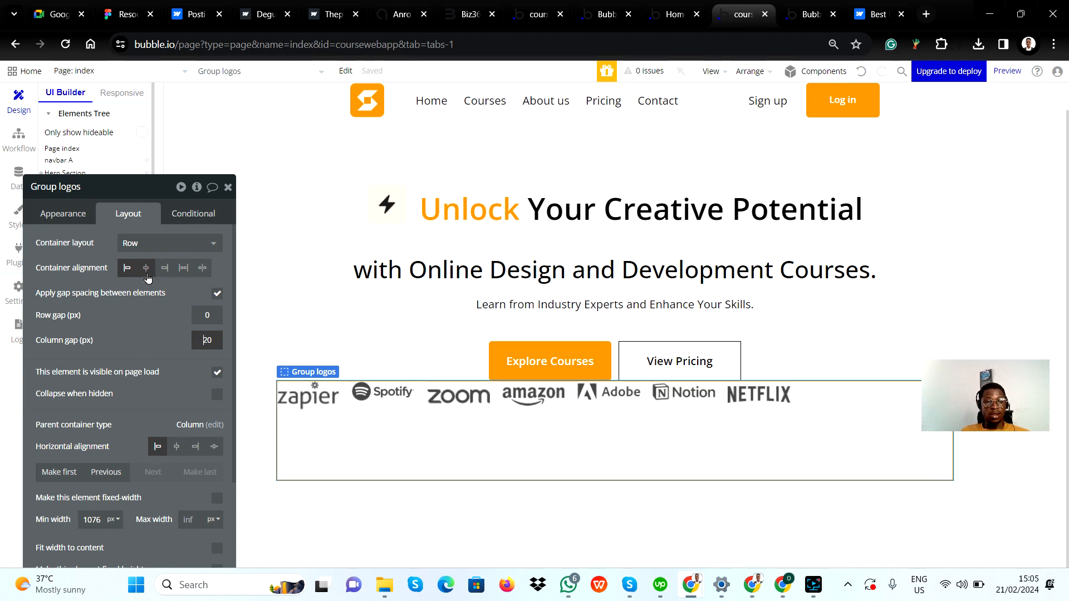
Set Group logos' container alignment to space around and its horizontal alignment to center
left_click(147, 273)
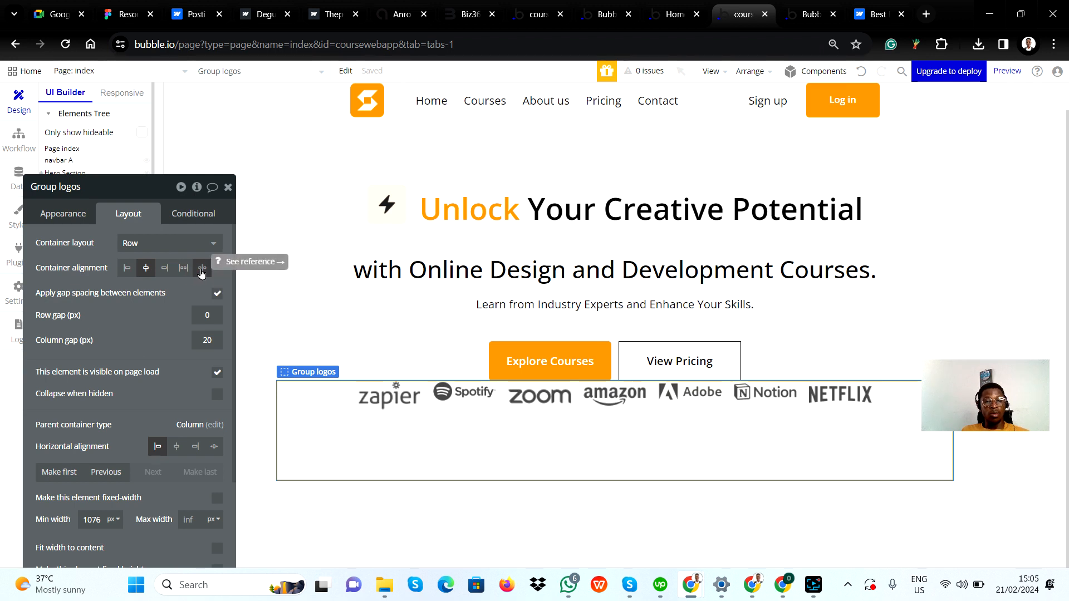
left_click(202, 270)
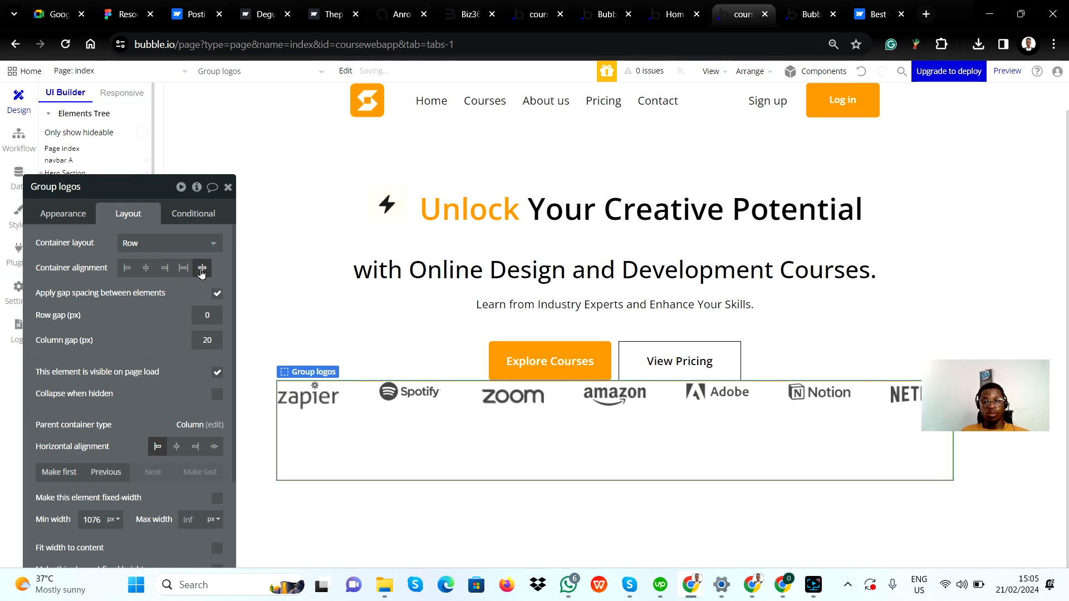
left_click(177, 273)
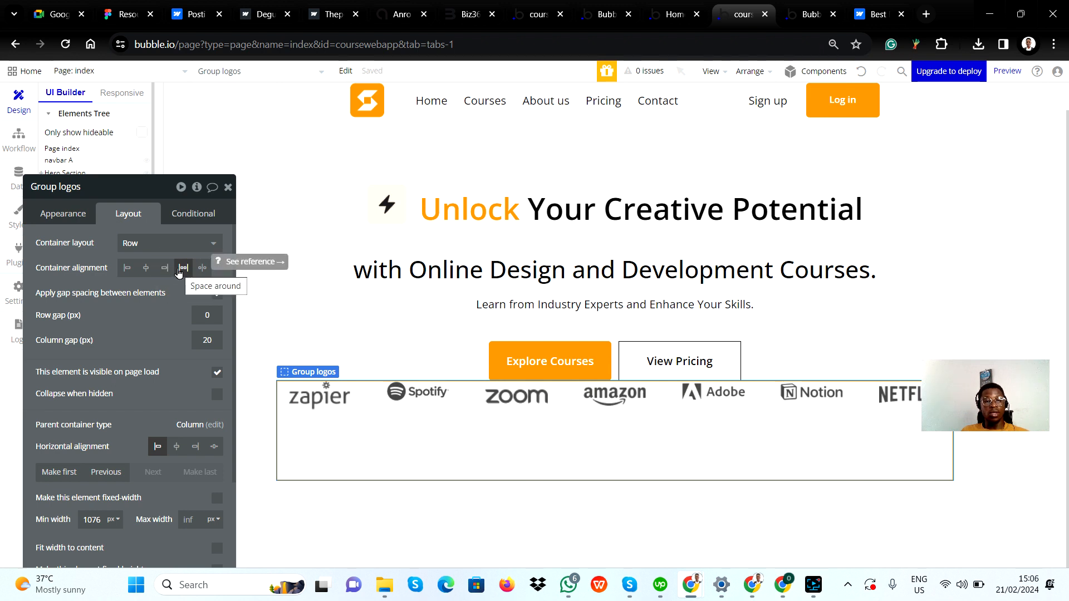
left_click(176, 449)
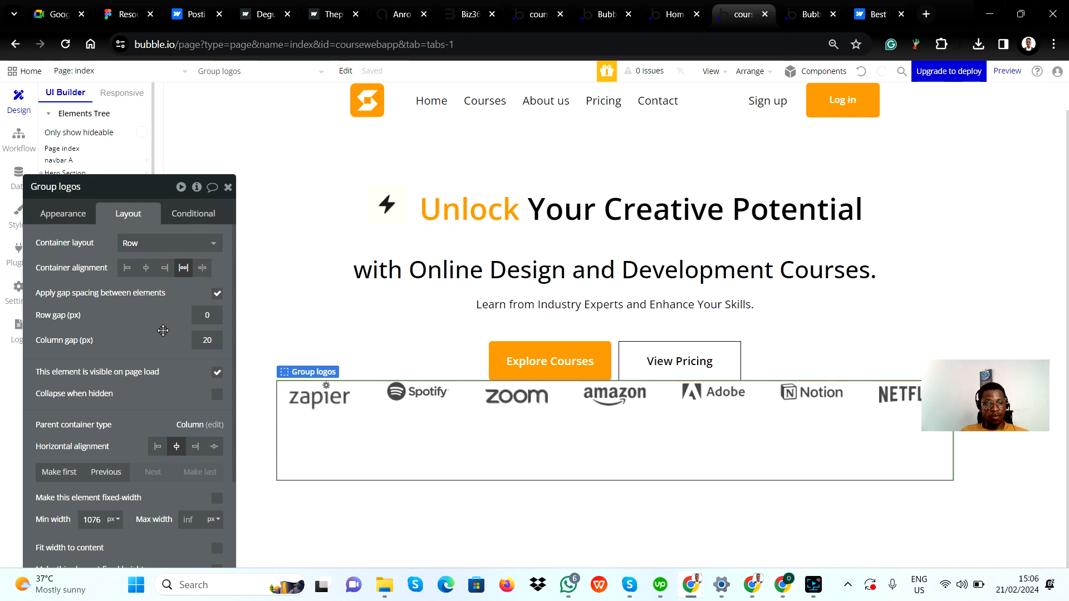
Set Group logos' minimum height and minimum width to 0 px
left_click_drag(163, 331, 178, 232)
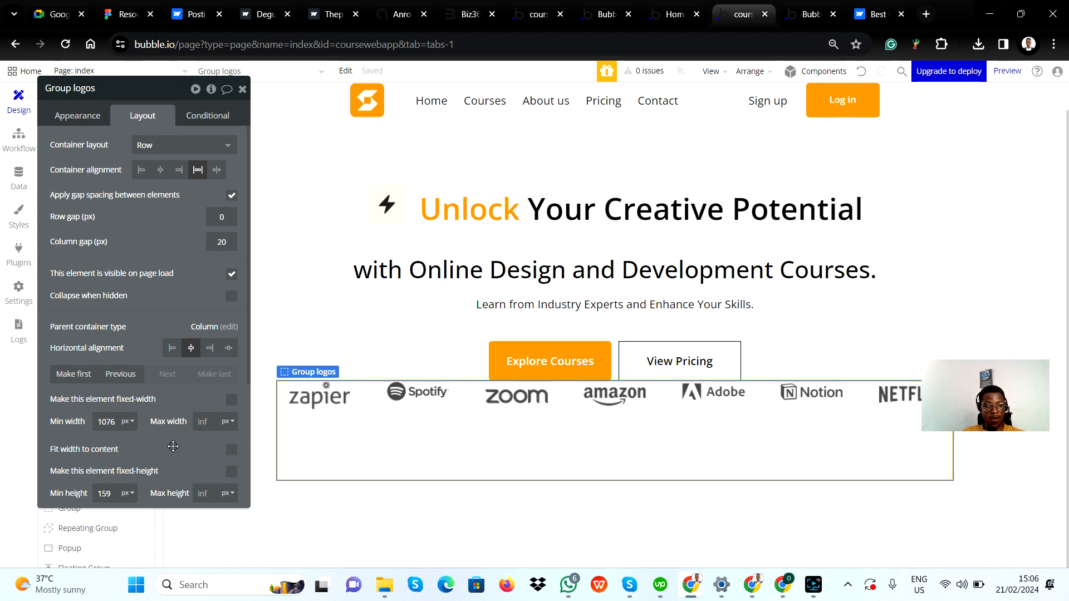
scroll(173, 447, "down", 3)
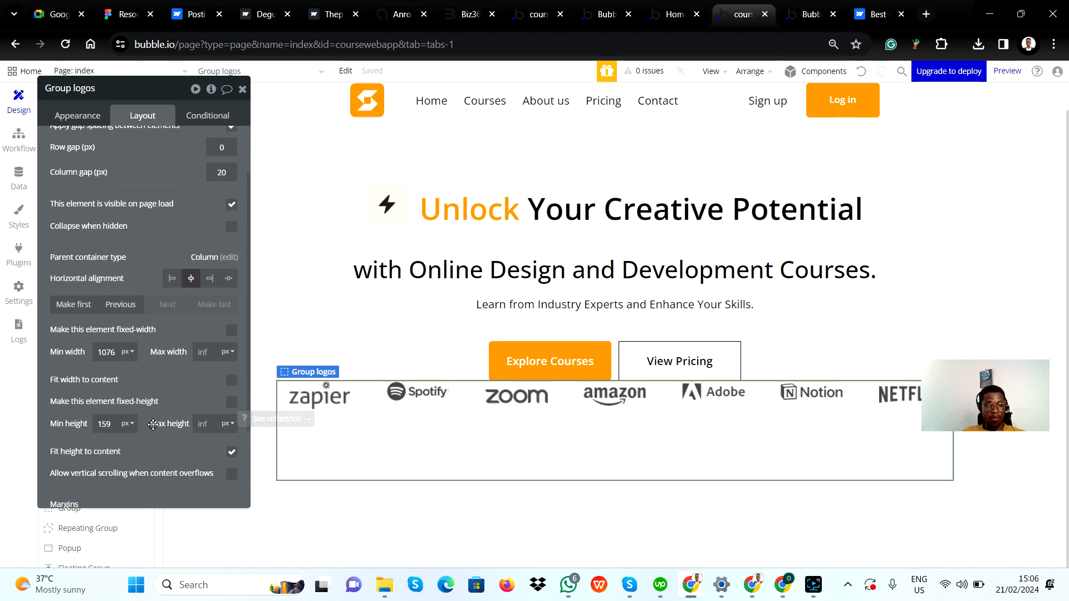
scroll(155, 426, "down", 3)
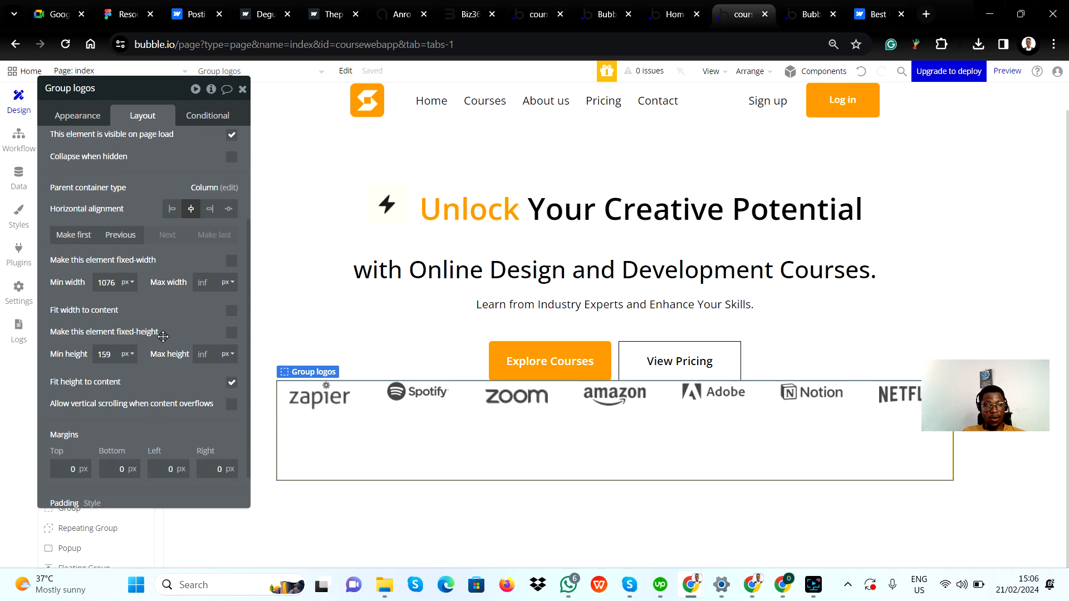
double_click(112, 353)
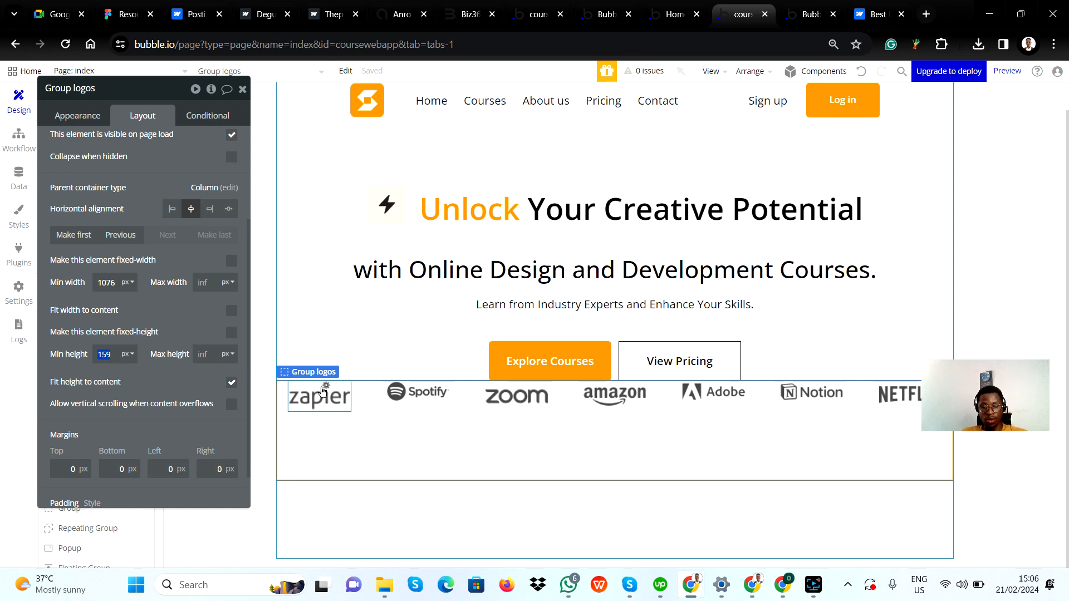
type("0")
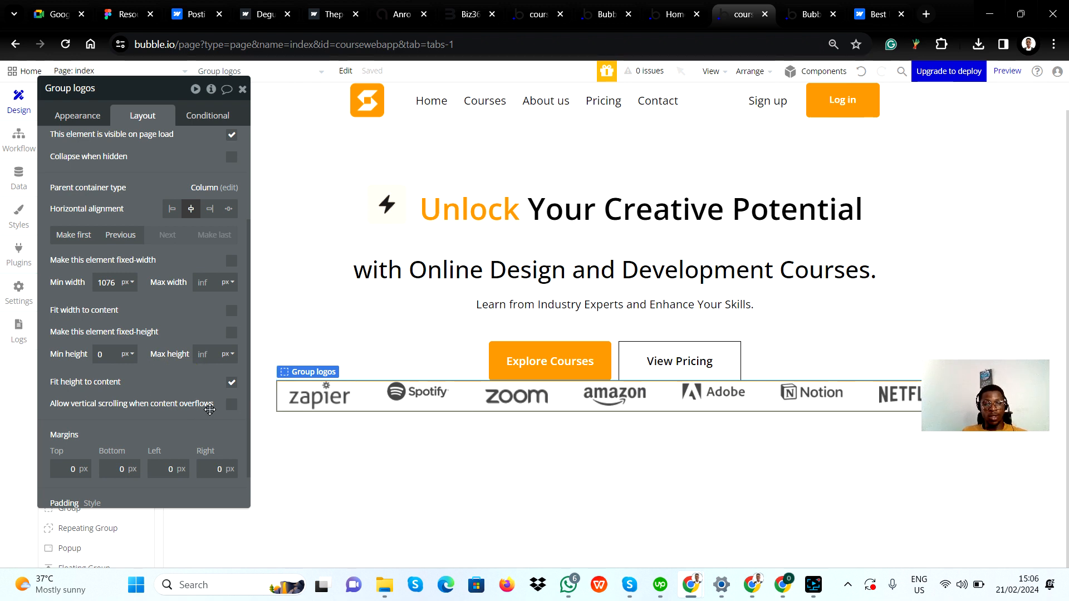
double_click(109, 282)
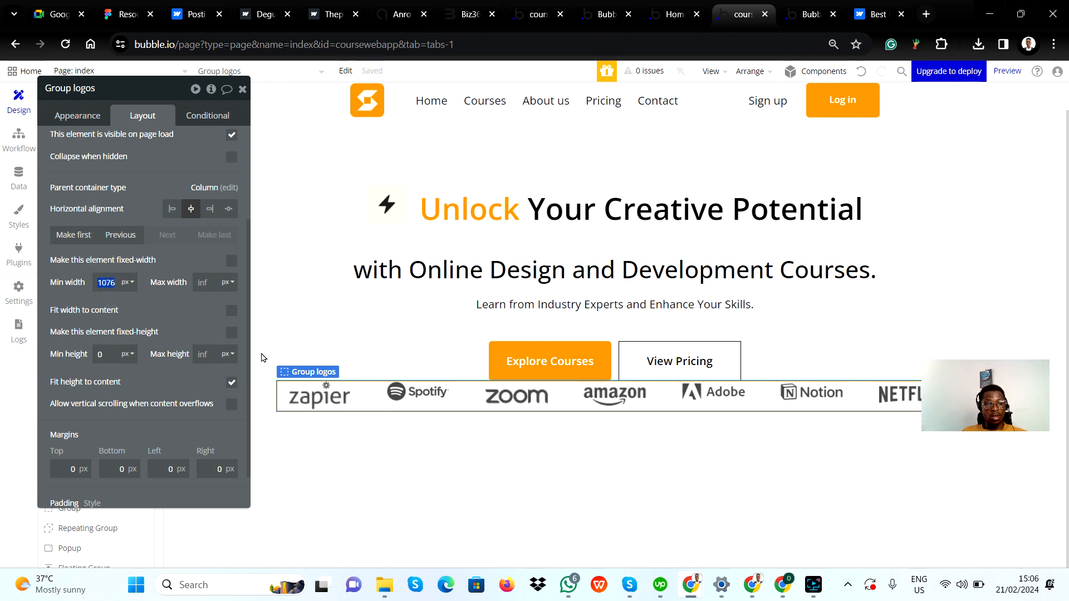
type("0")
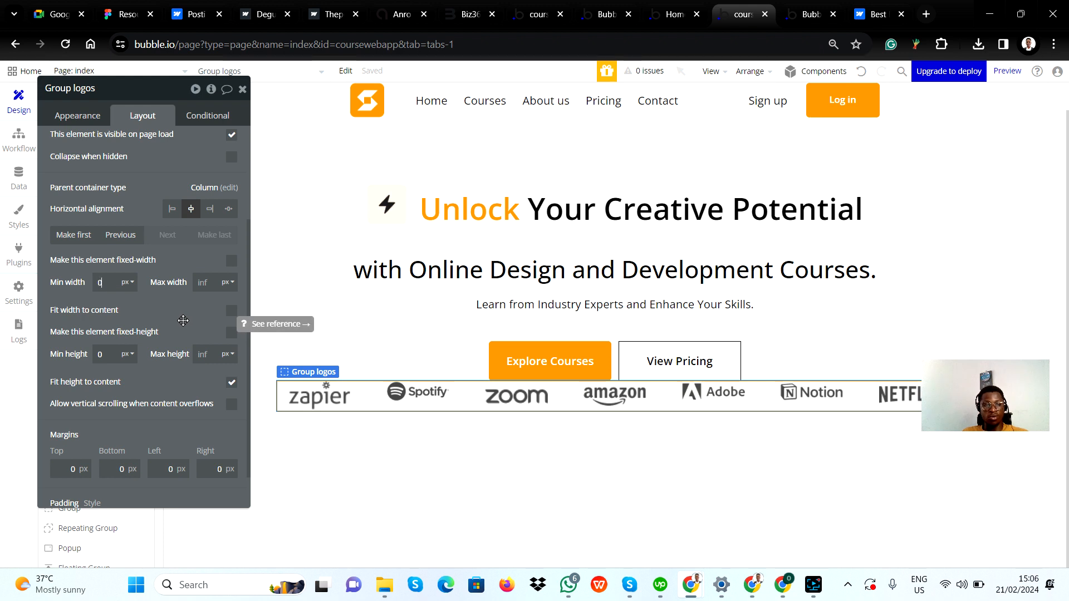
left_click(183, 314)
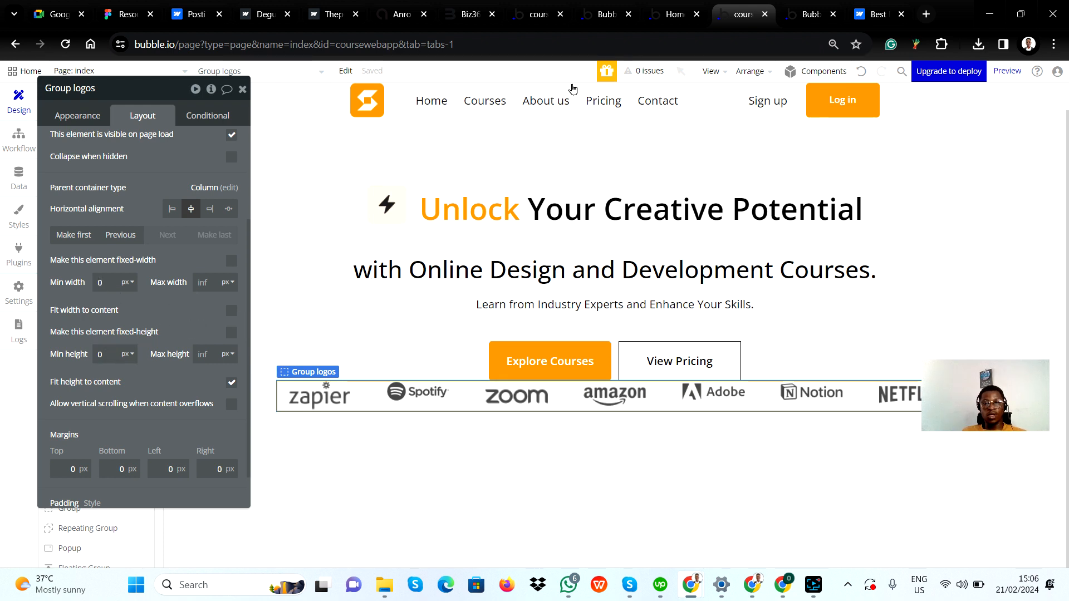
Check the logo row in the responsive editor at the 992 and 768 px widths
left_click(247, 98)
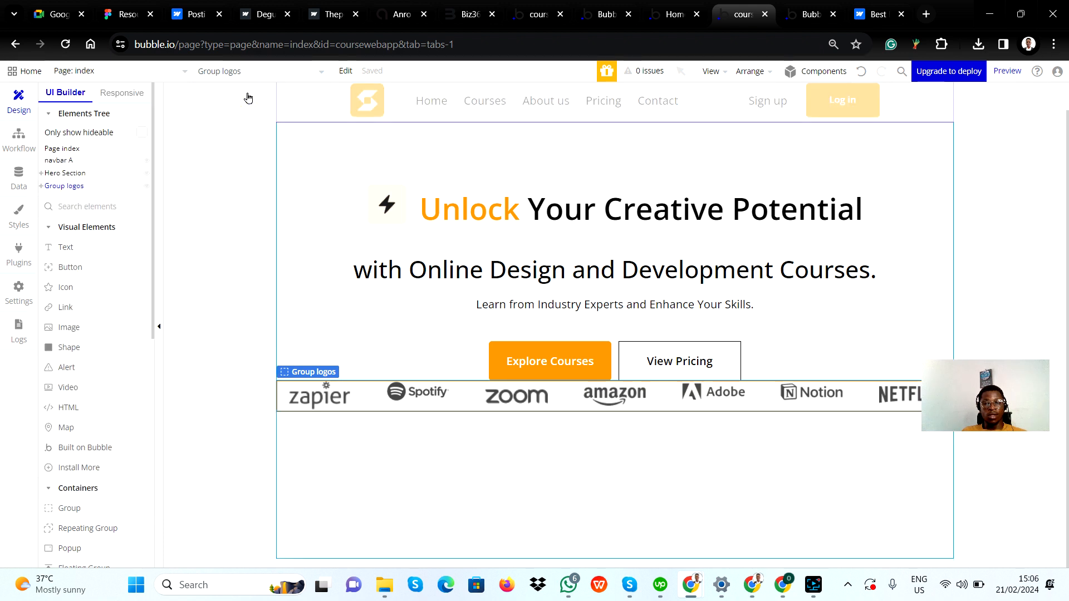
left_click(124, 93)
left_click(567, 94)
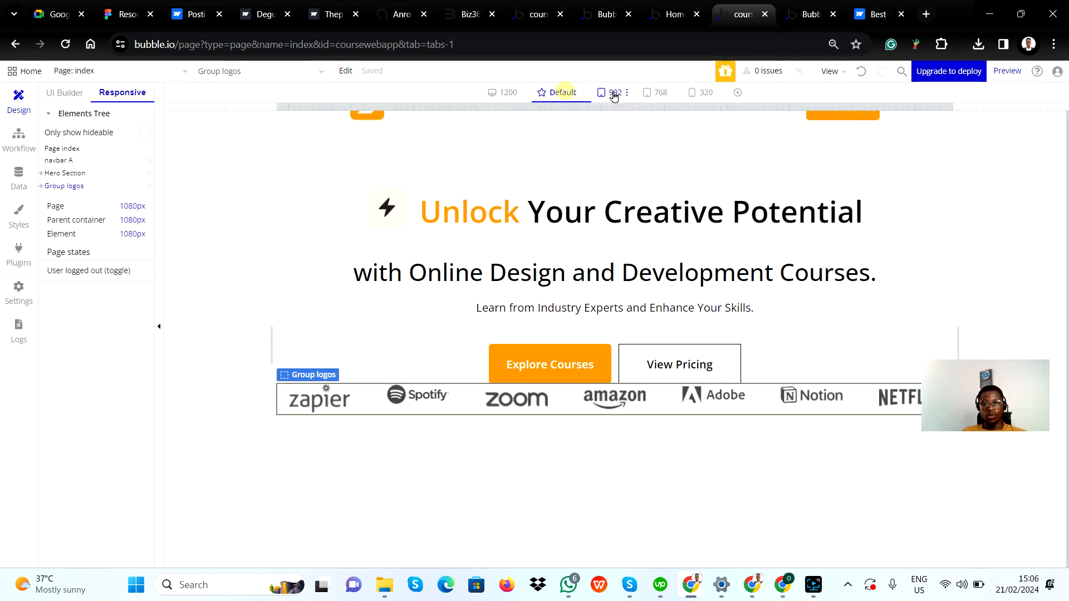
left_click(615, 95)
left_click(643, 100)
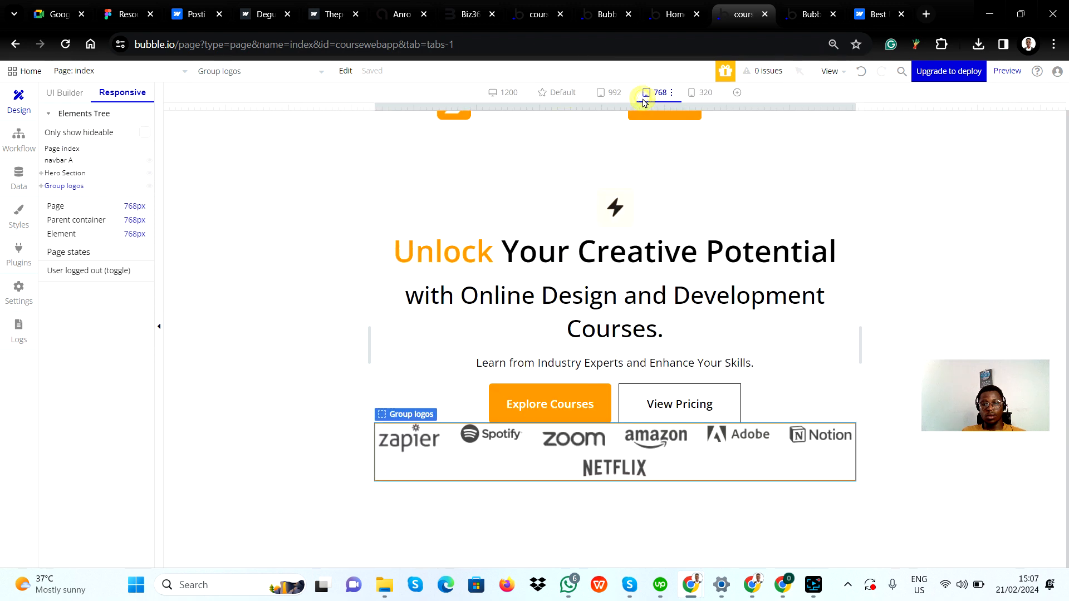
Check the logo row at 320 px, then set Group logos' maximum width to 1080 px in the default view
left_click(694, 103)
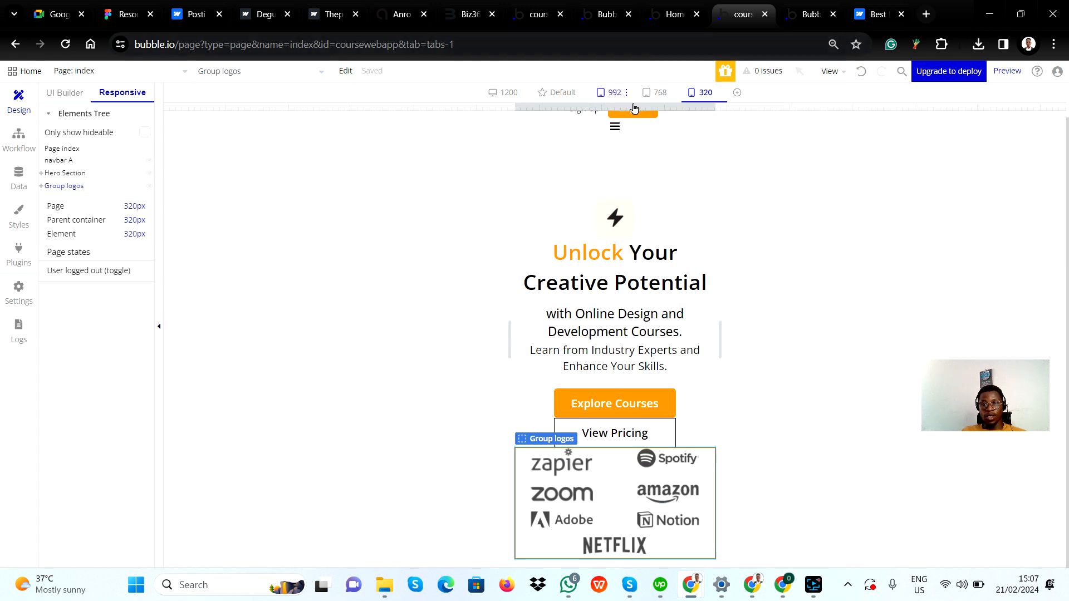
left_click(547, 93)
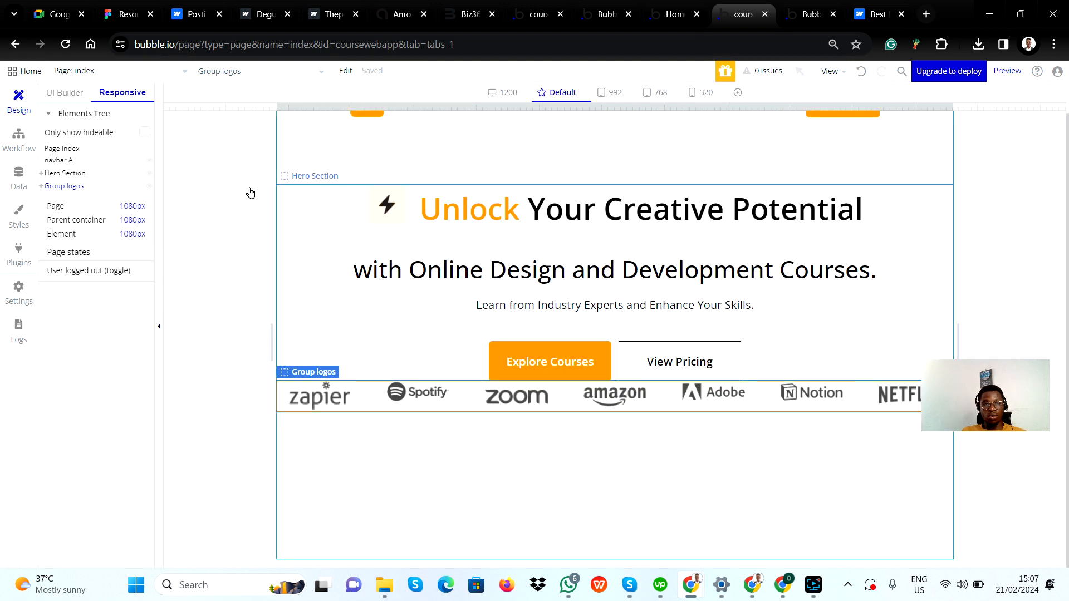
double_click(365, 407)
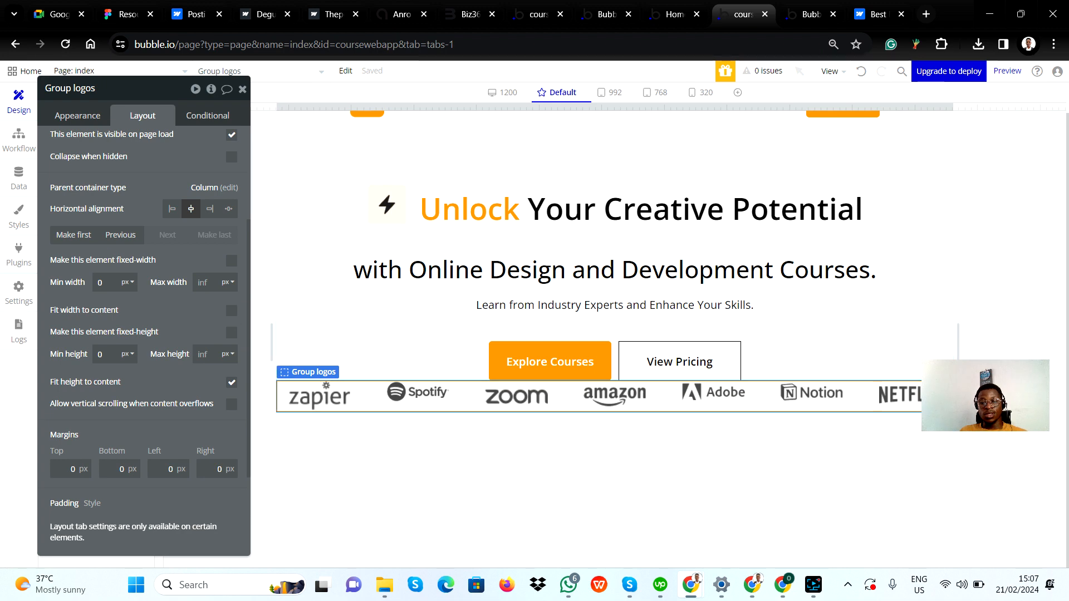
left_click(509, 93)
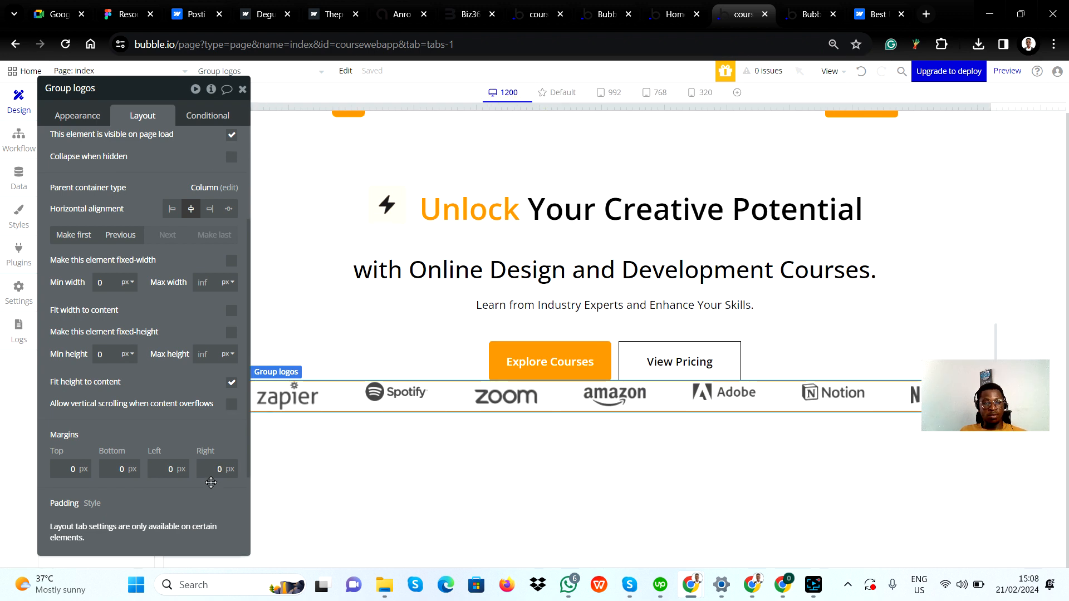
scroll(212, 482, "down", 2)
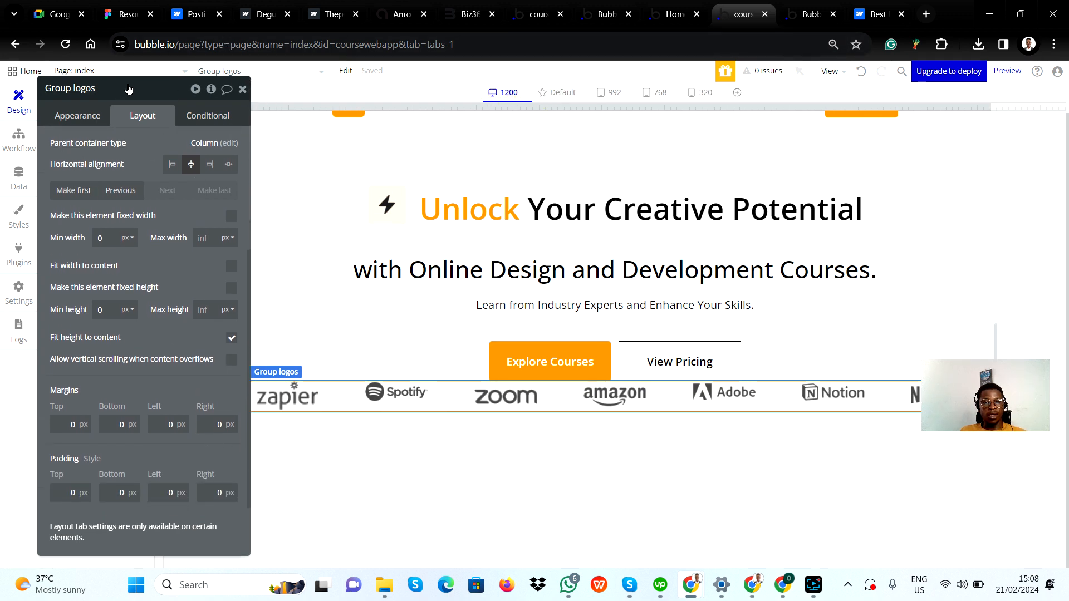
left_click_drag(128, 89, 468, 213)
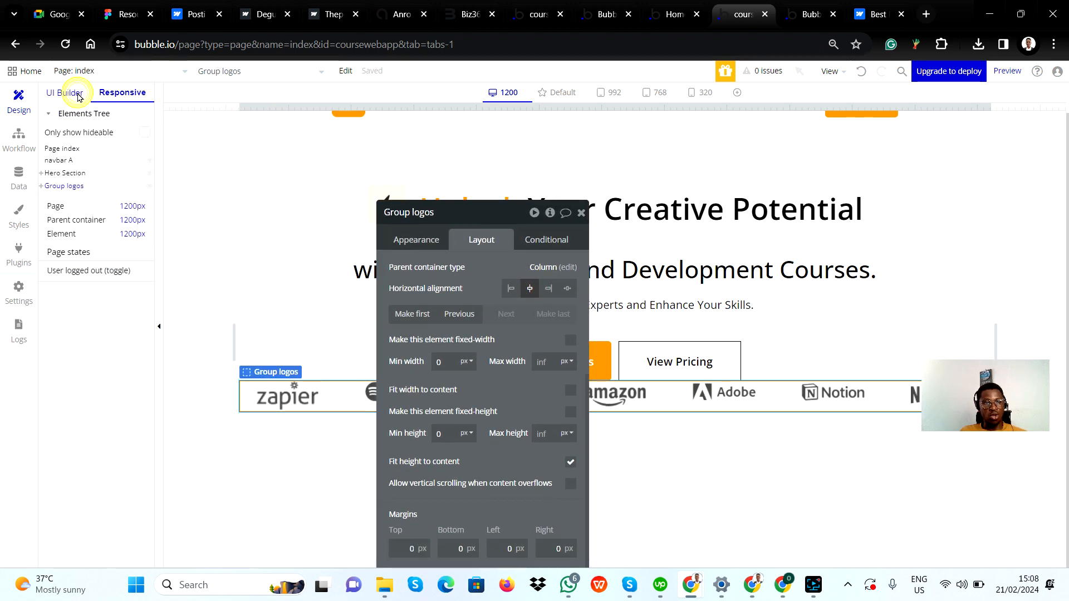
left_click(77, 93)
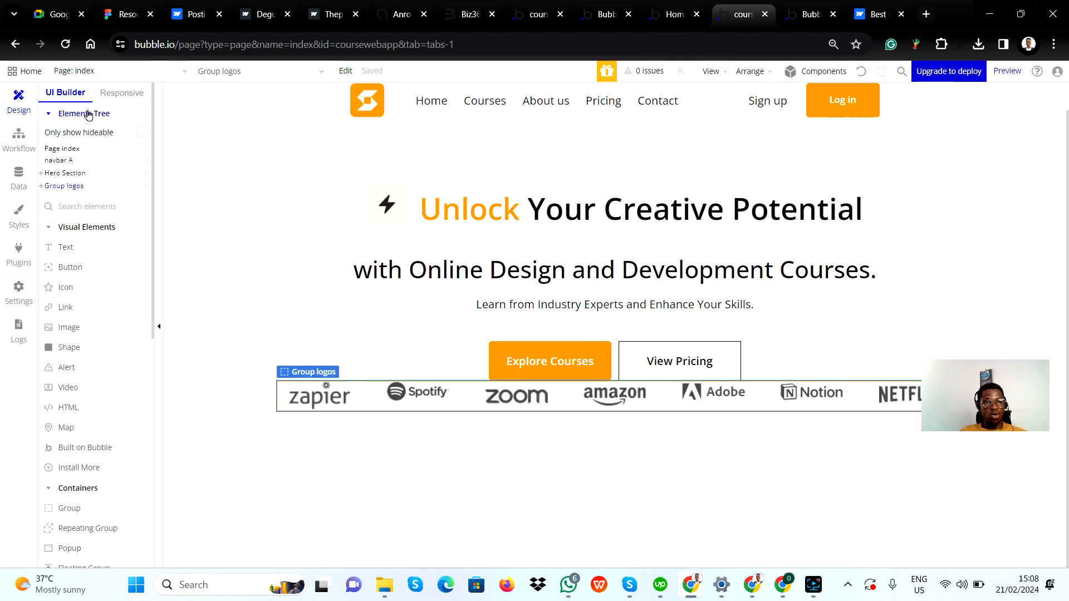
left_click(77, 149)
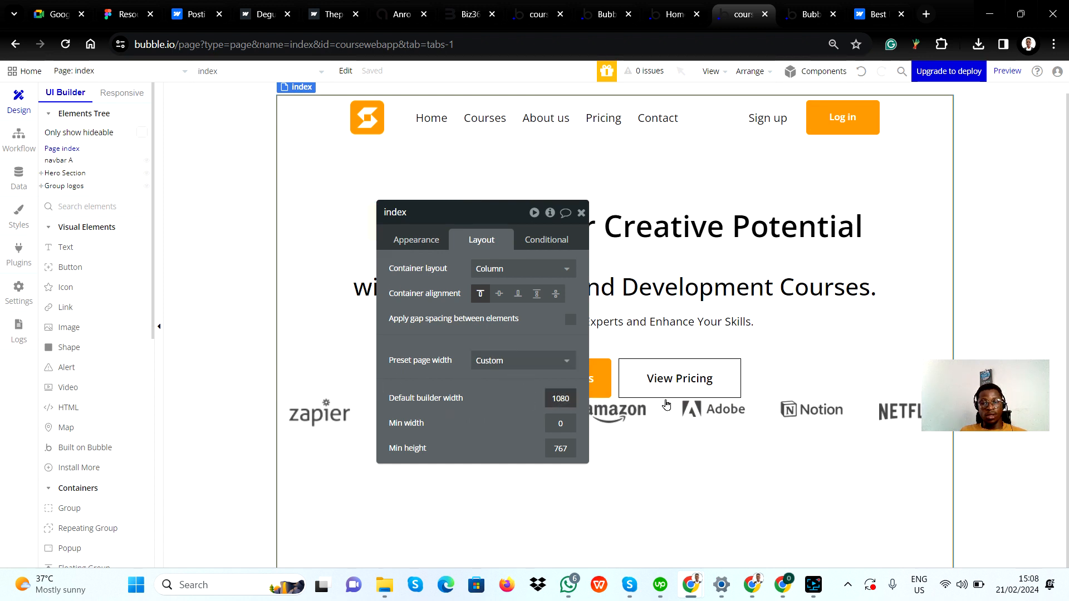
left_click(754, 426)
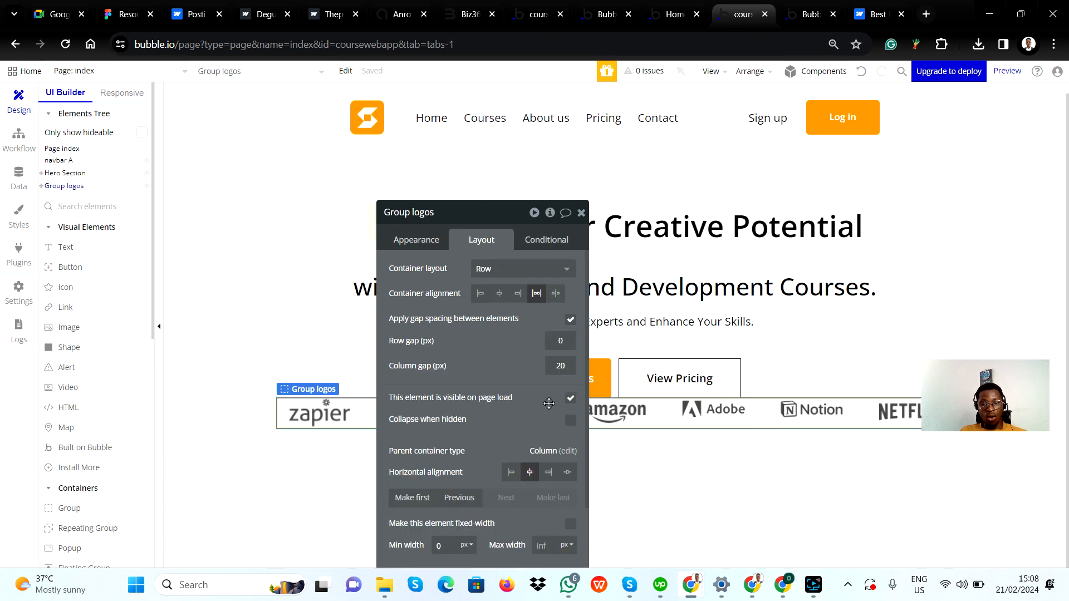
scroll(549, 403, "down", 3)
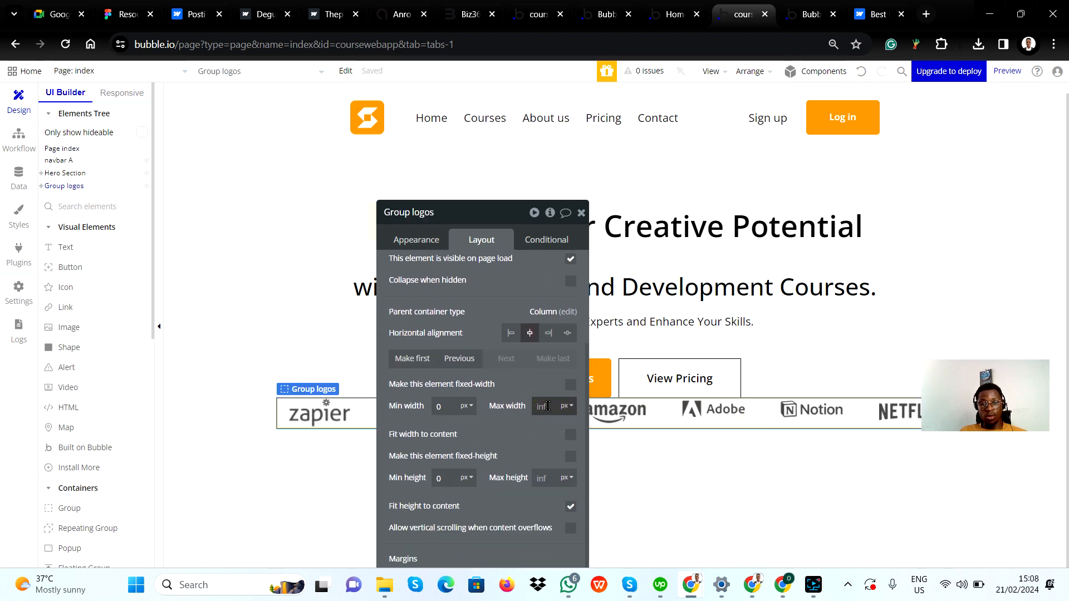
left_click(547, 406)
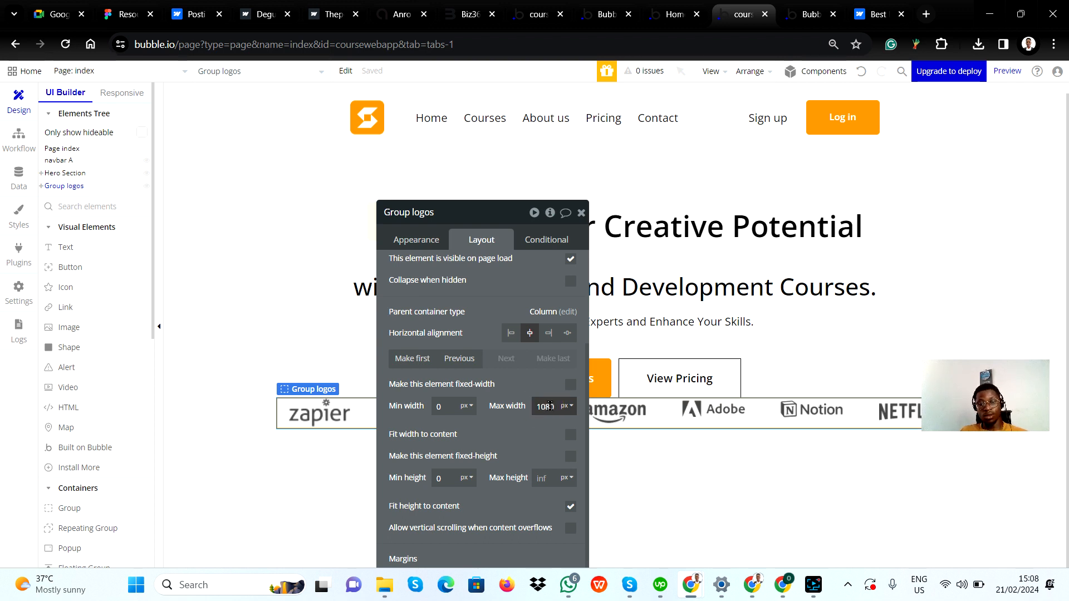
left_click(545, 446)
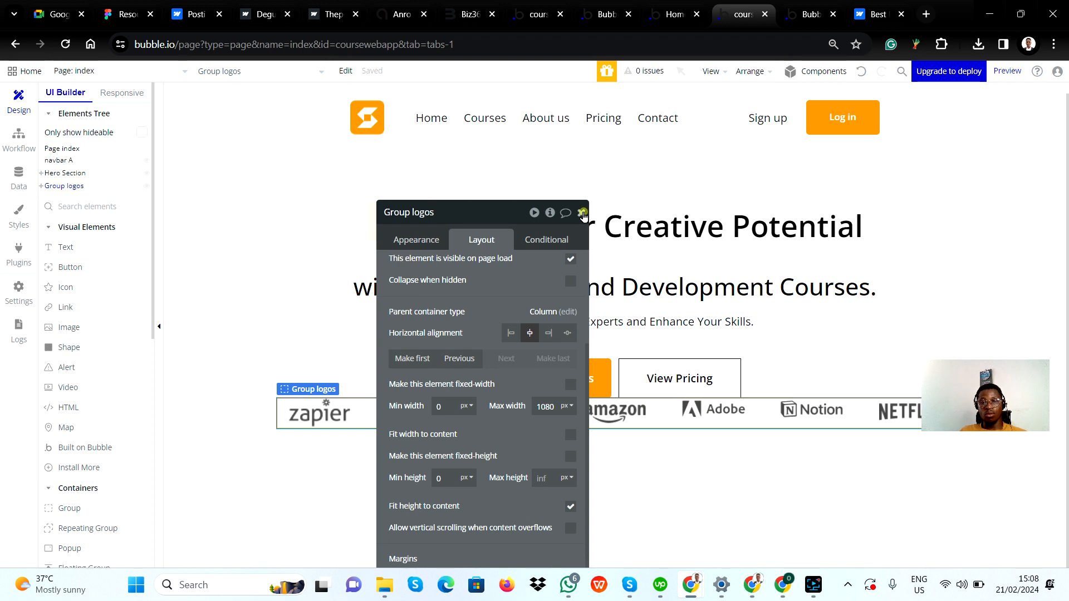
left_click(581, 212)
Compare the spacing with the Figma design and give Group logos a top margin of 100 px
left_click(520, 470)
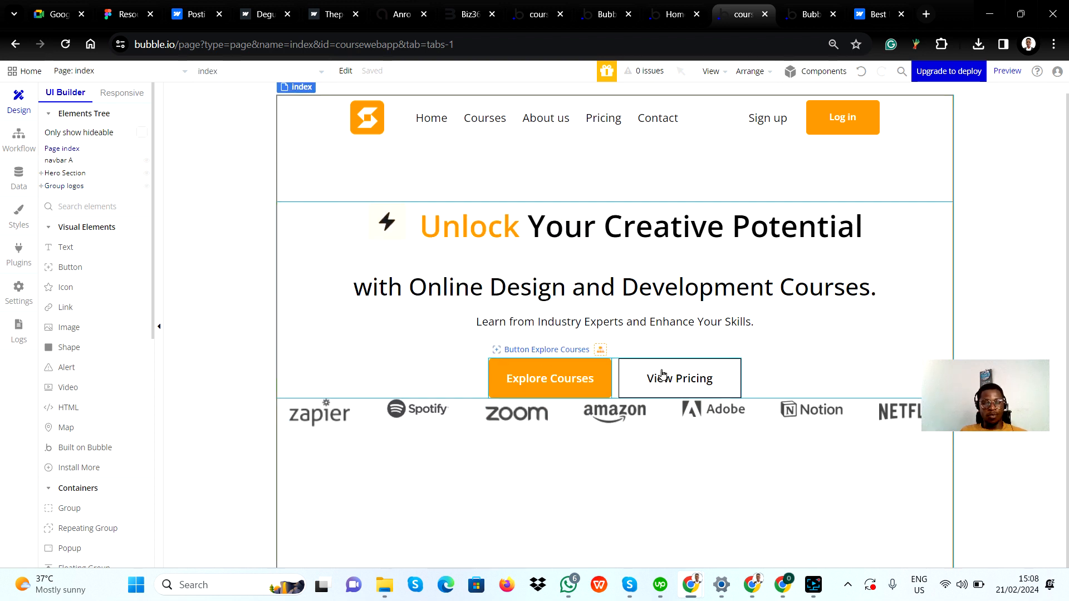
key("alt+Tab")
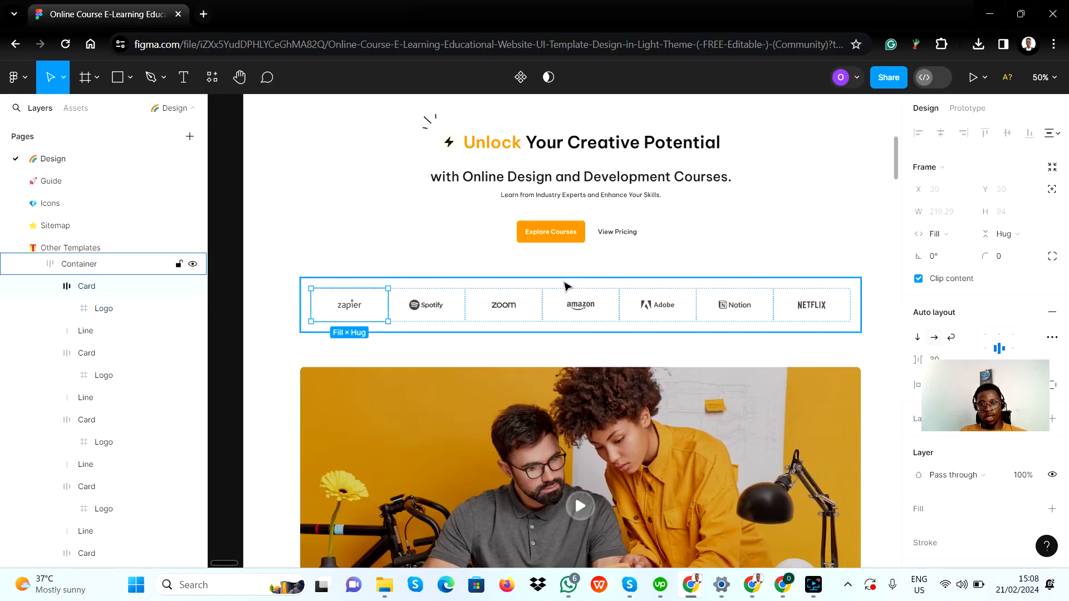
key("alt+Tab")
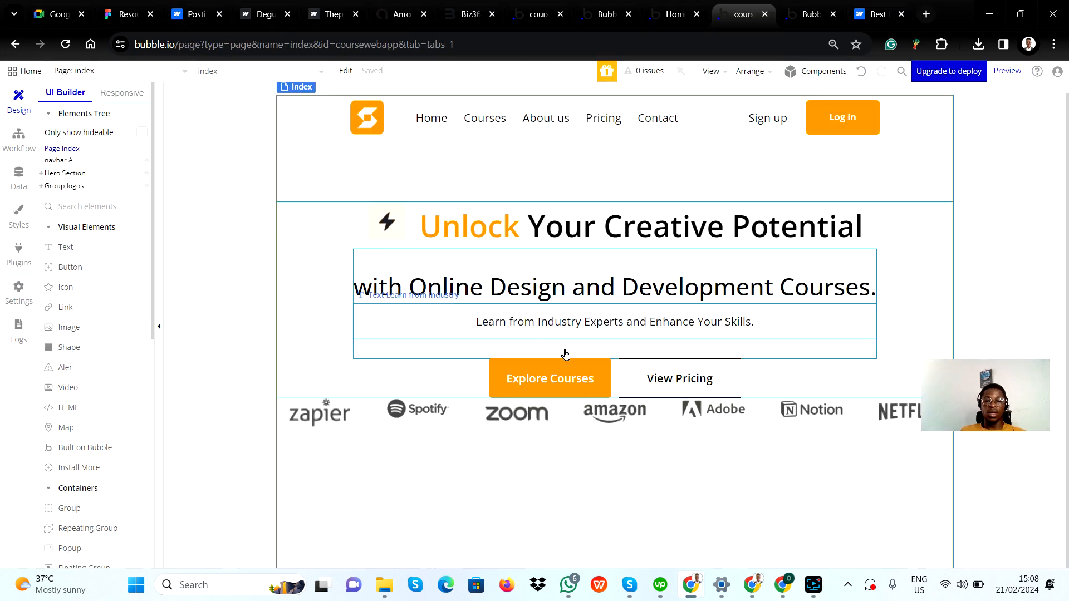
left_click(859, 420)
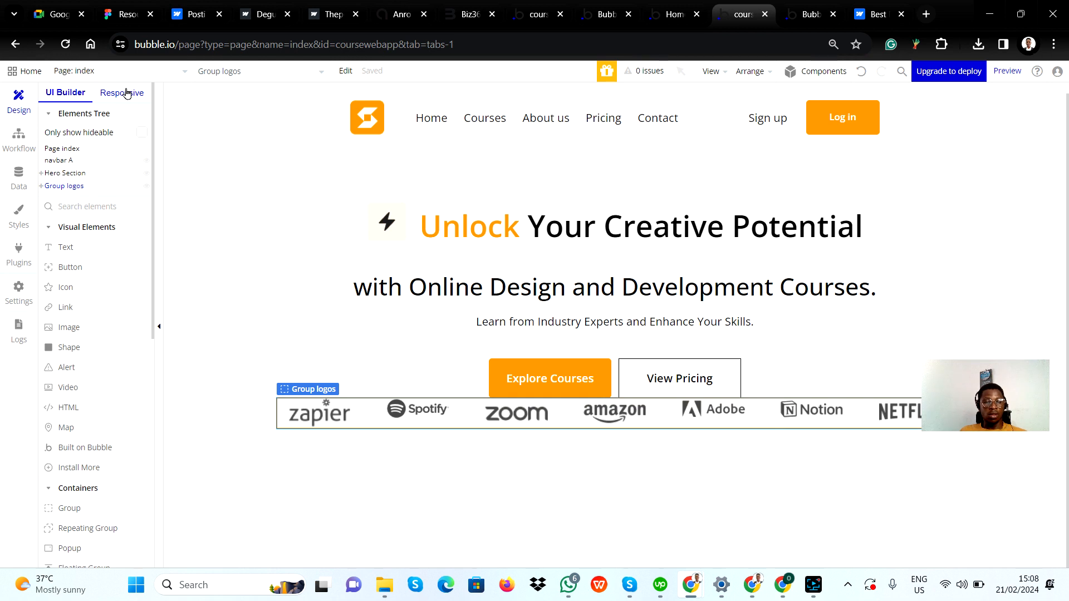
double_click(863, 424)
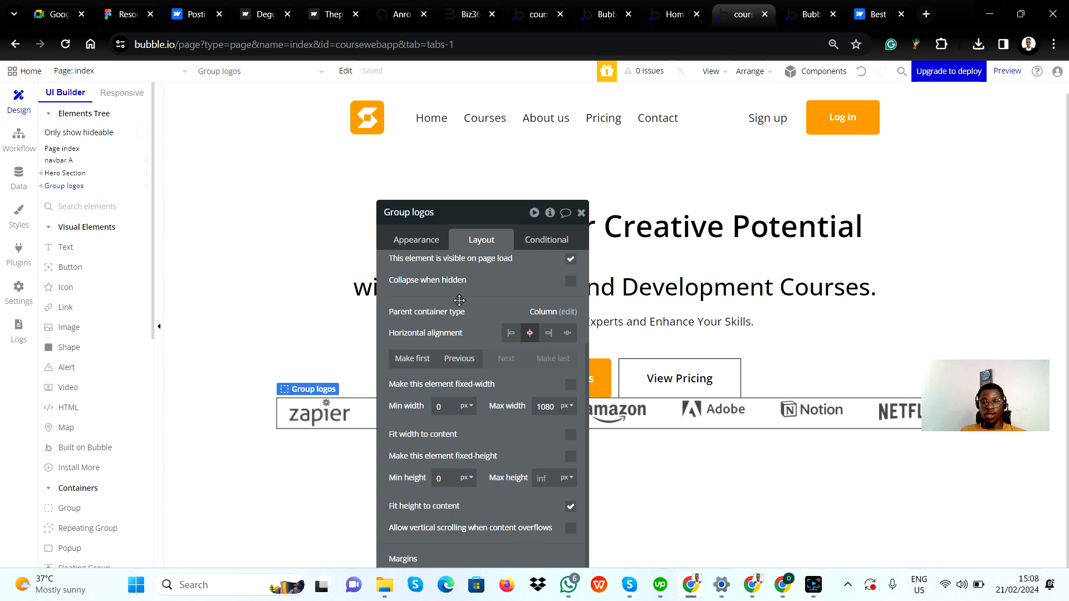
scroll(517, 315, "down", 2)
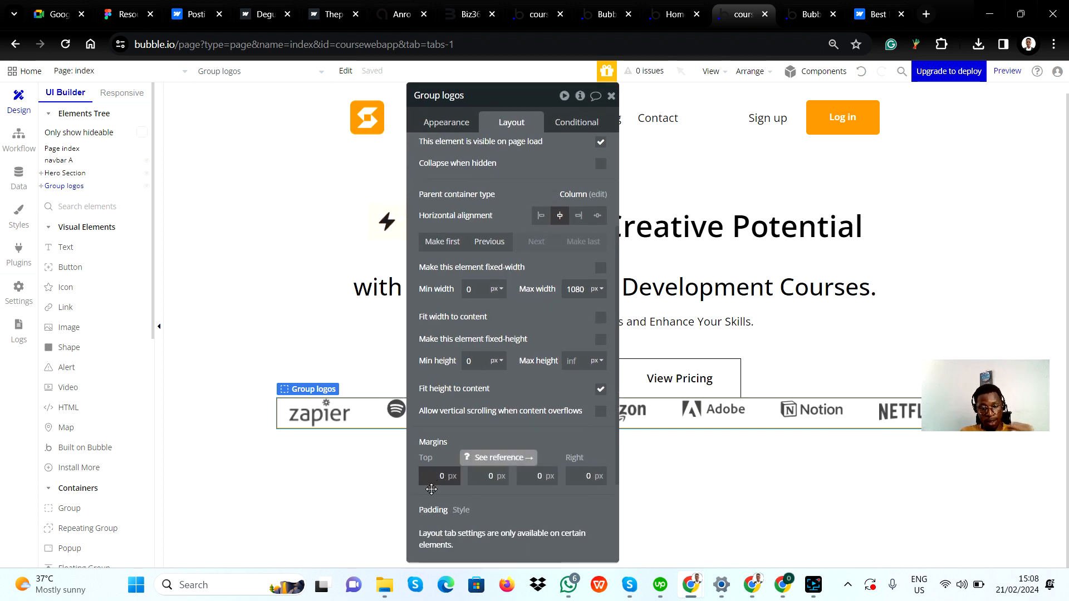
left_click(431, 482)
type("3")
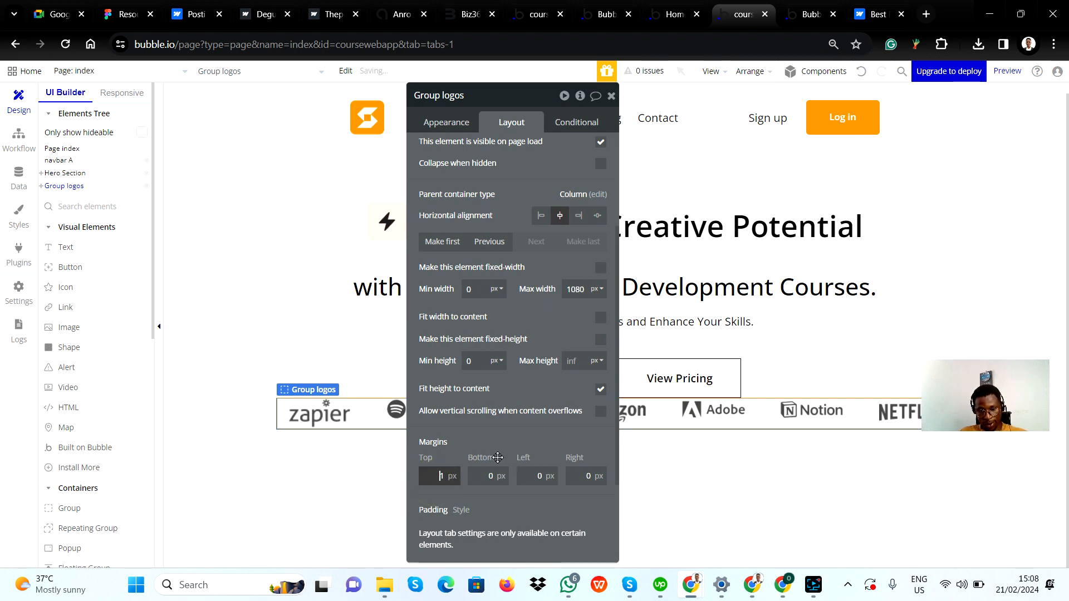
left_click_drag(547, 175, 182, 193)
scroll(183, 193, "up", 1)
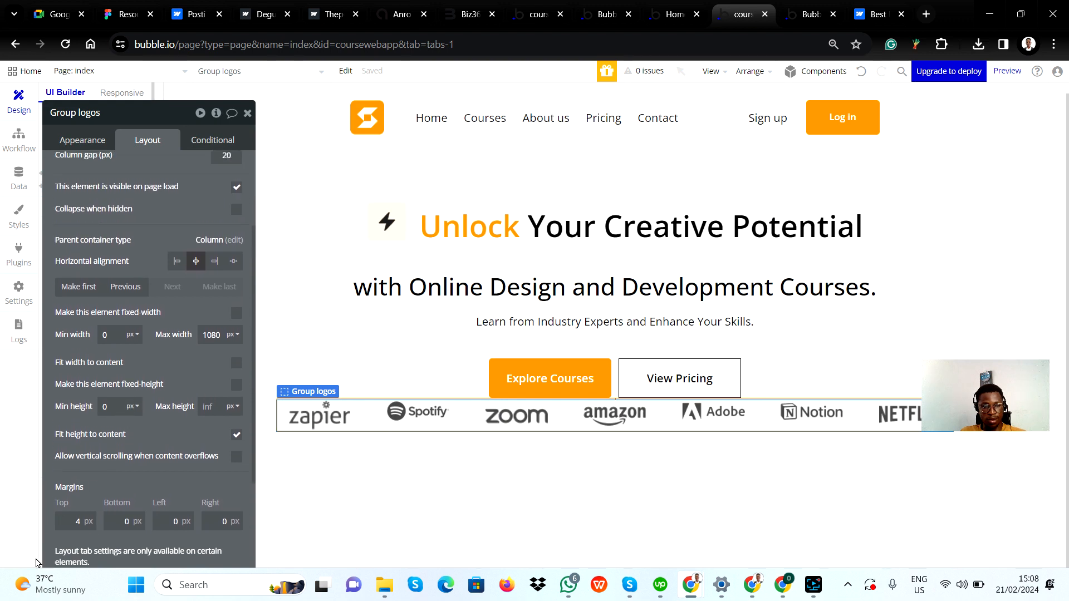
key("Up")
key("Up")
key("Up")
key("Up")
key("Up")
key("Up")
key("Up")
key("Up")
key("Up")
key("Up")
key("Up")
key("Up")
key("Up")
key("Up")
key("Up")
key("Up")
key("Up")
key("Up")
key("Up")
key("Up")
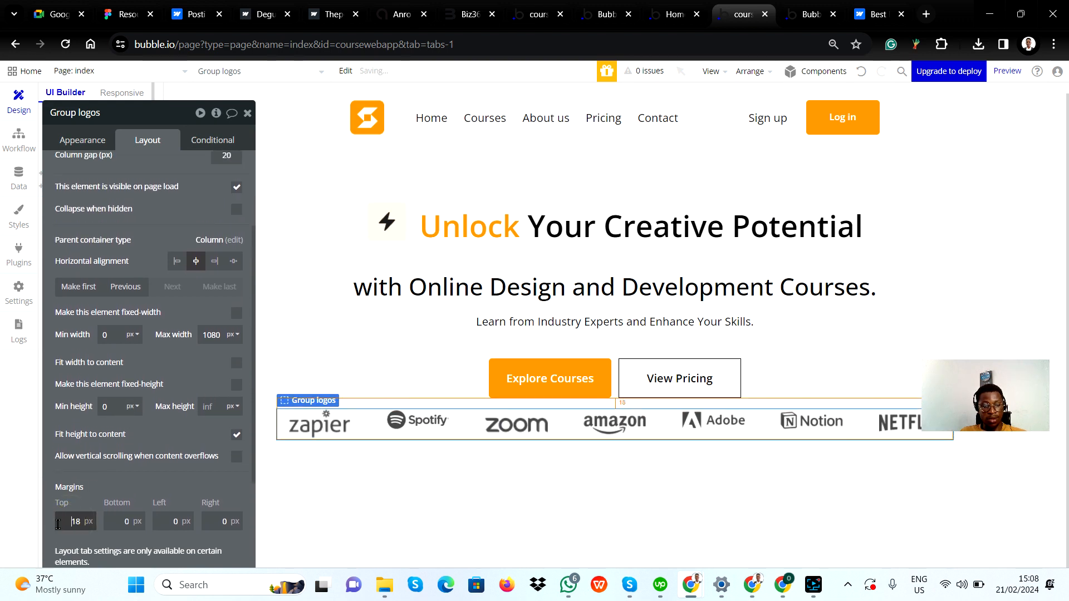
key("Up")
key("Up")
key("Up")
key("Up")
key("Up")
key("Up")
key("Up")
key("Up")
key("Up")
key("Up")
key("Up")
key("Up")
key("Up")
key("Up")
key("Up")
key("Up")
key("Up")
key("Up")
key("Up")
key("Up")
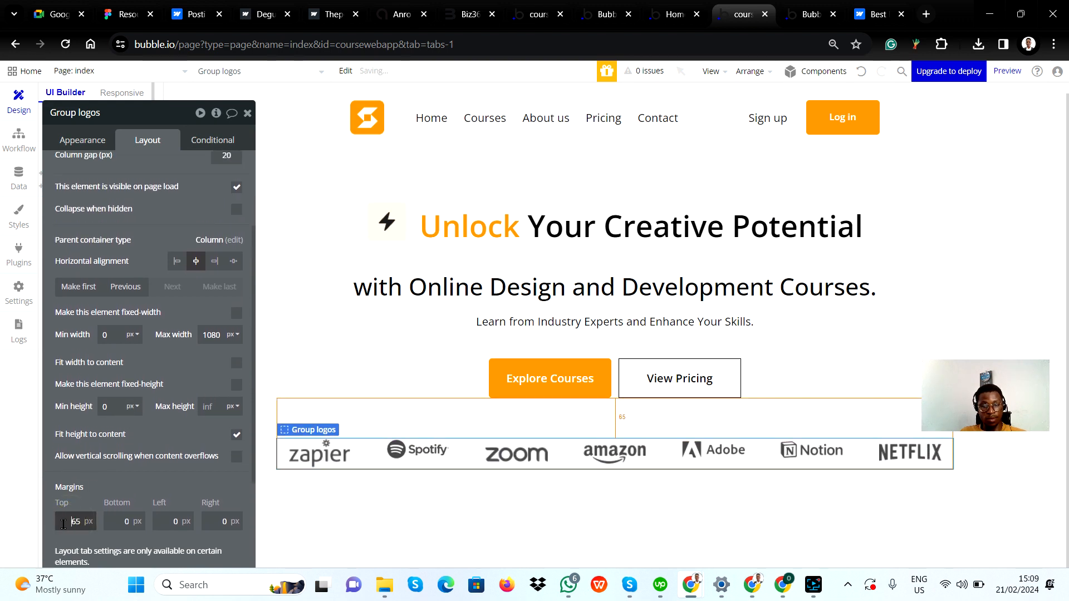
key("Up")
key("Up")
key("Up")
key("Up")
key("Up")
key("Up")
key("Up")
key("Up")
key("Up")
key("Up")
key("Up")
key("Up")
key("Up")
key("Up")
key("Up")
key("Up")
key("Up")
key("Up")
key("Up")
key("Up")
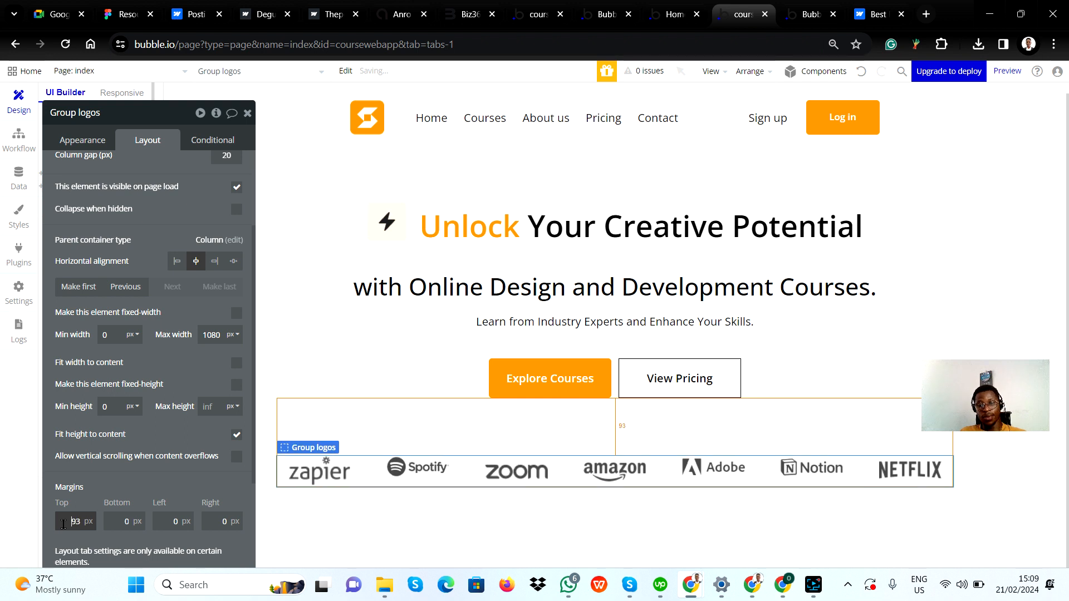
key("Up")
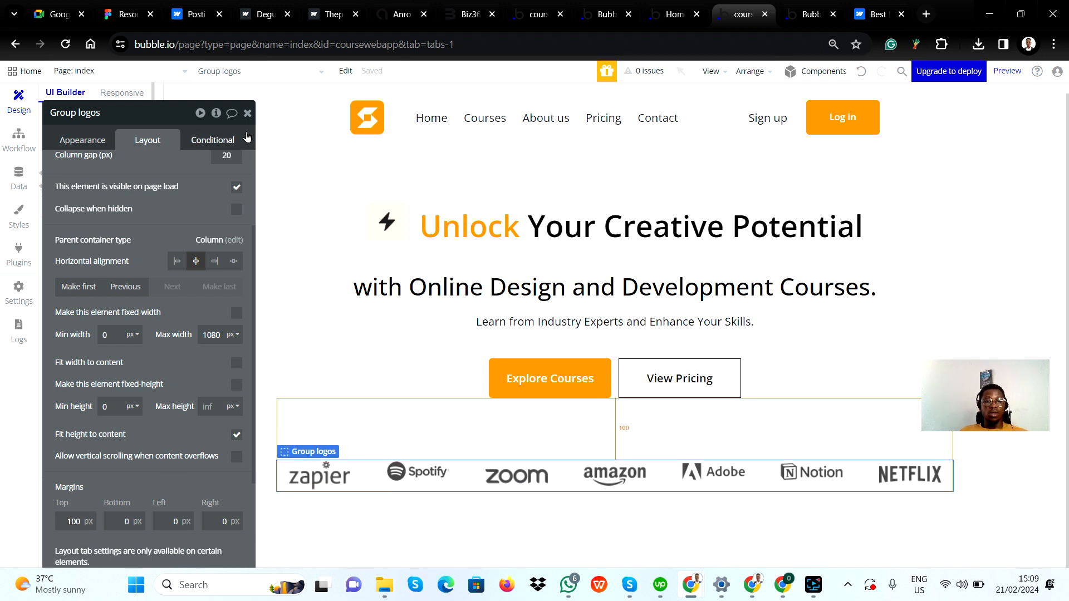
left_click(248, 113)
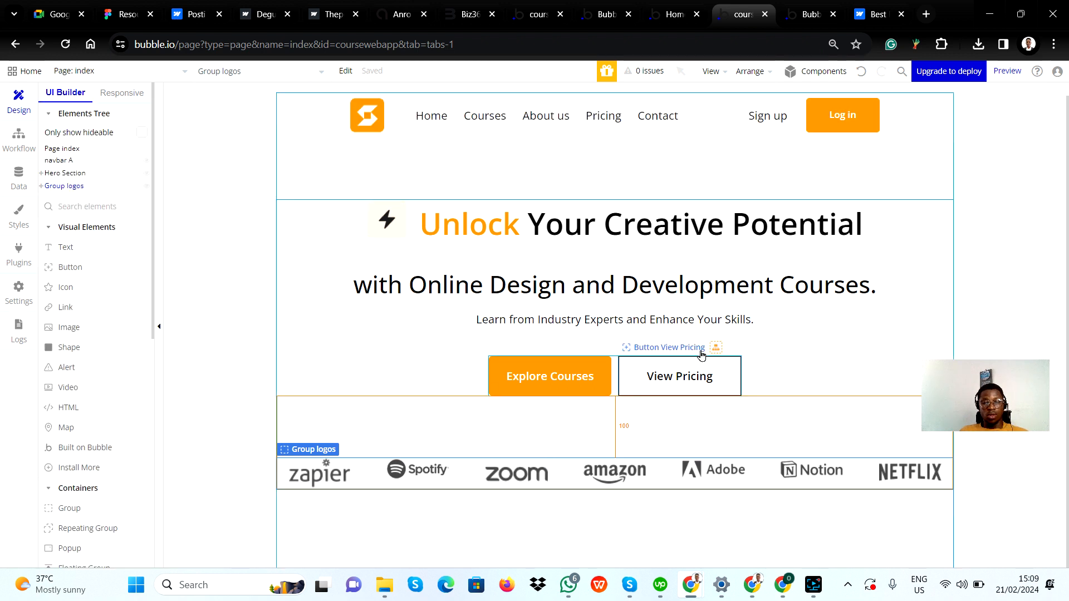
Check the logo row's spacing in the responsive editor at the 1200, 992, 768 and 320 px widths
scroll(666, 488, "down", 1)
left_click(641, 506)
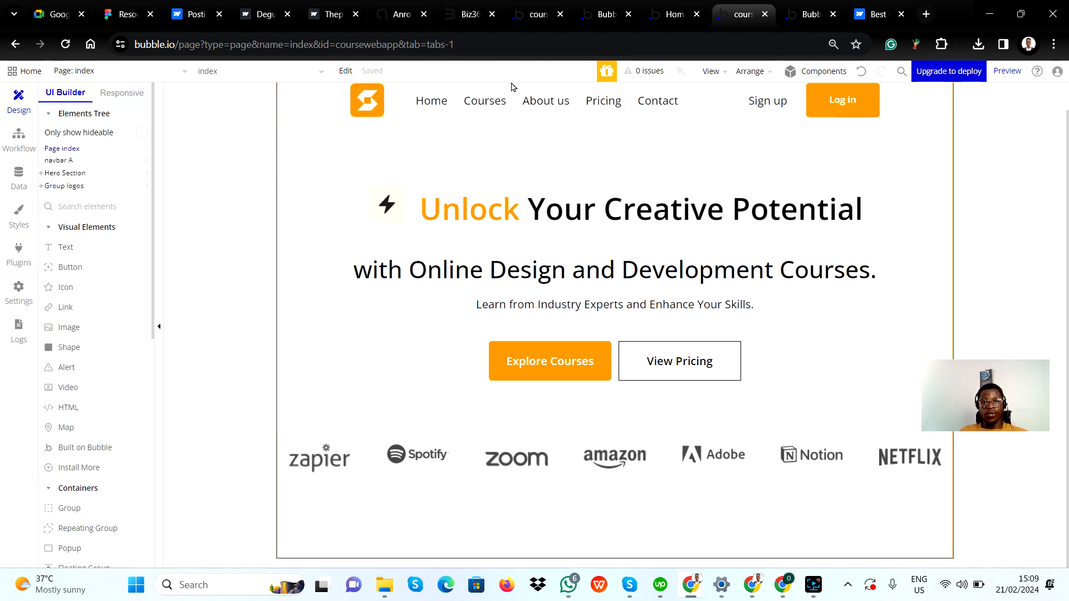
left_click(122, 92)
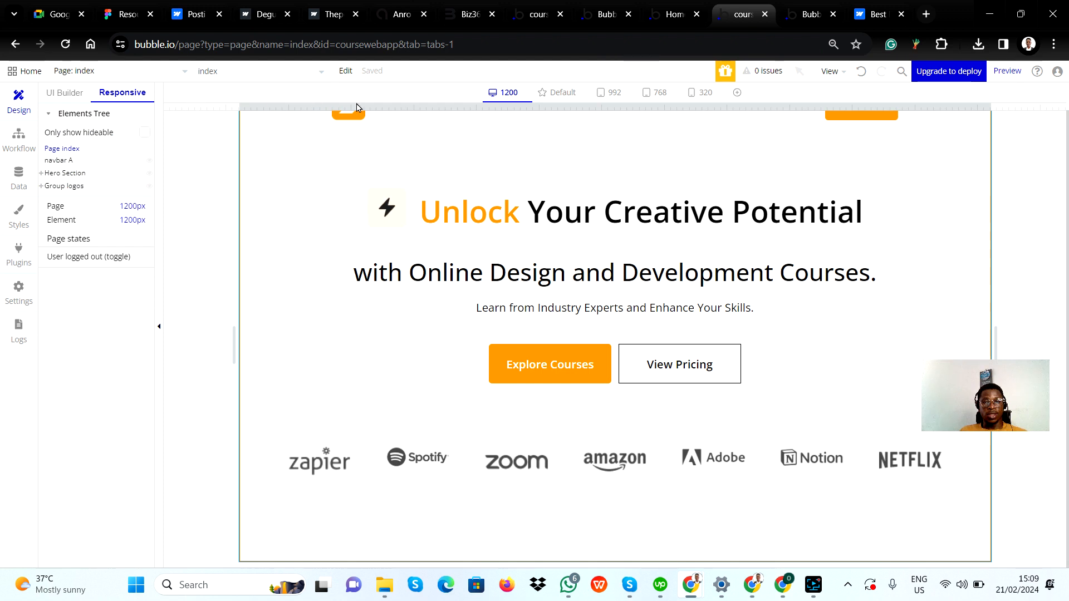
left_click(553, 93)
left_click(615, 94)
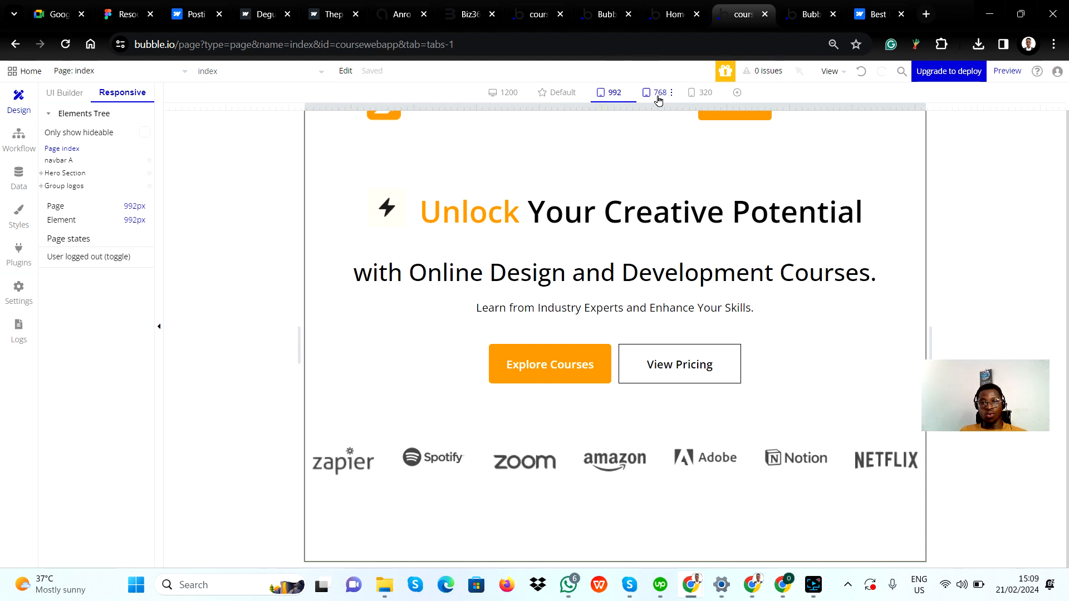
left_click(658, 93)
left_click(694, 92)
scroll(620, 322, "down", 2)
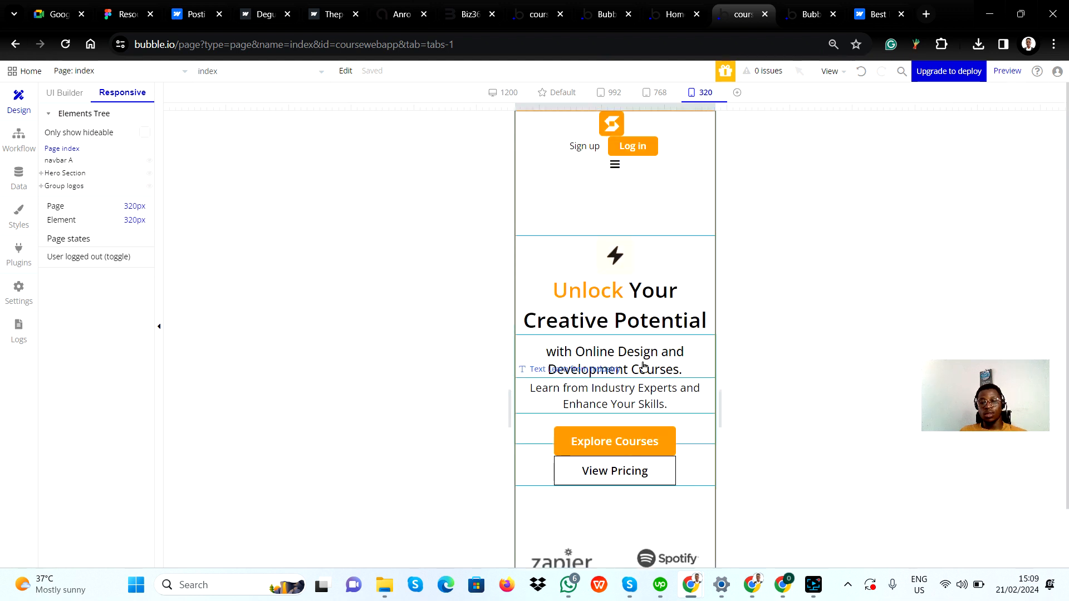
scroll(632, 379, "up", 3)
scroll(618, 245, "down", 3)
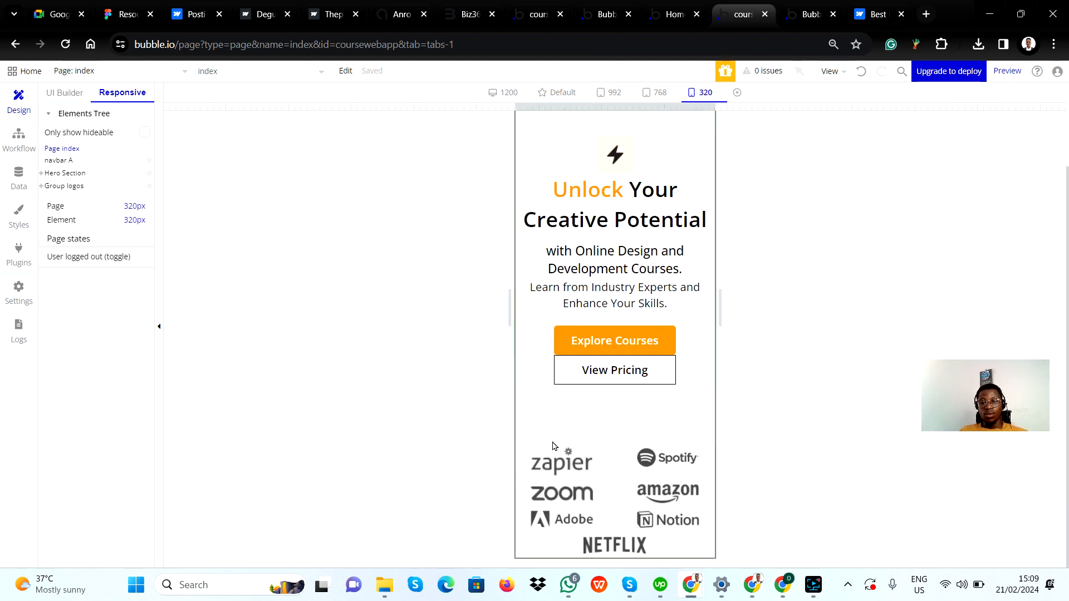
scroll(607, 262, "up", 3)
scroll(597, 466, "down", 3)
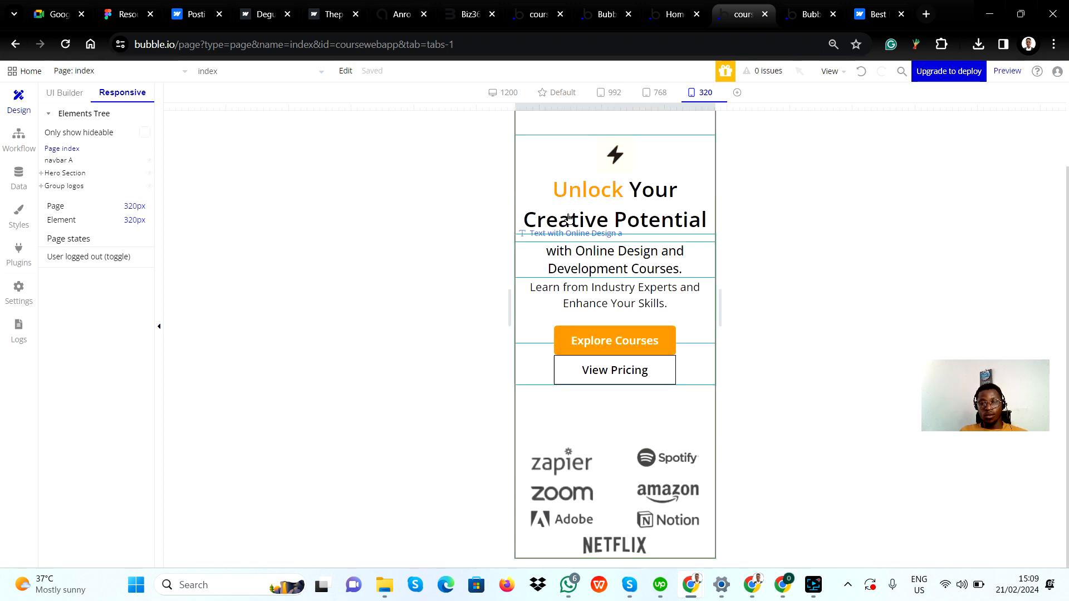
left_click(612, 454)
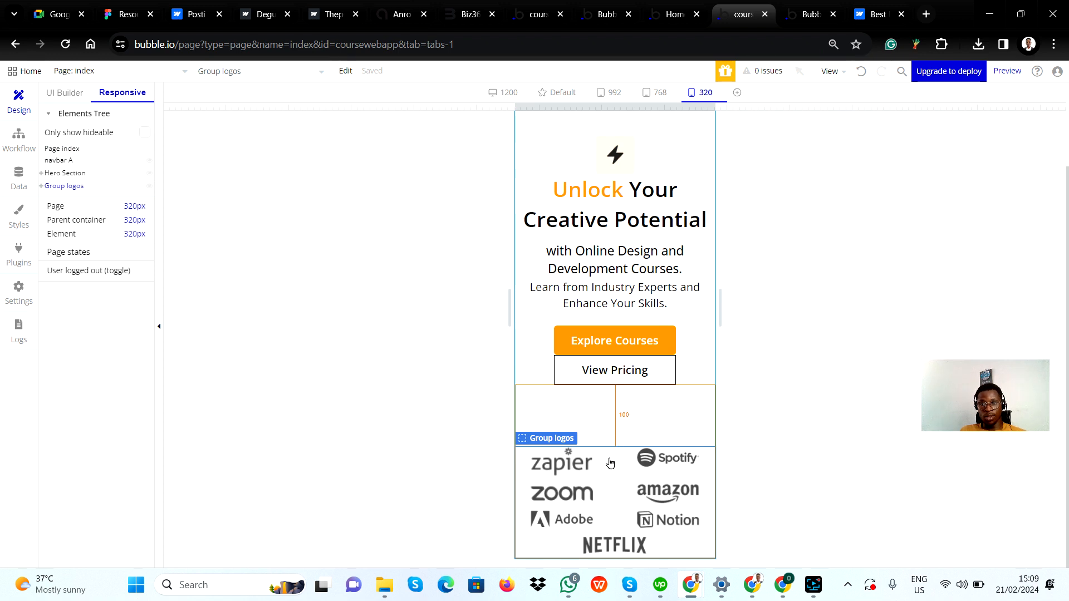
left_click(656, 94)
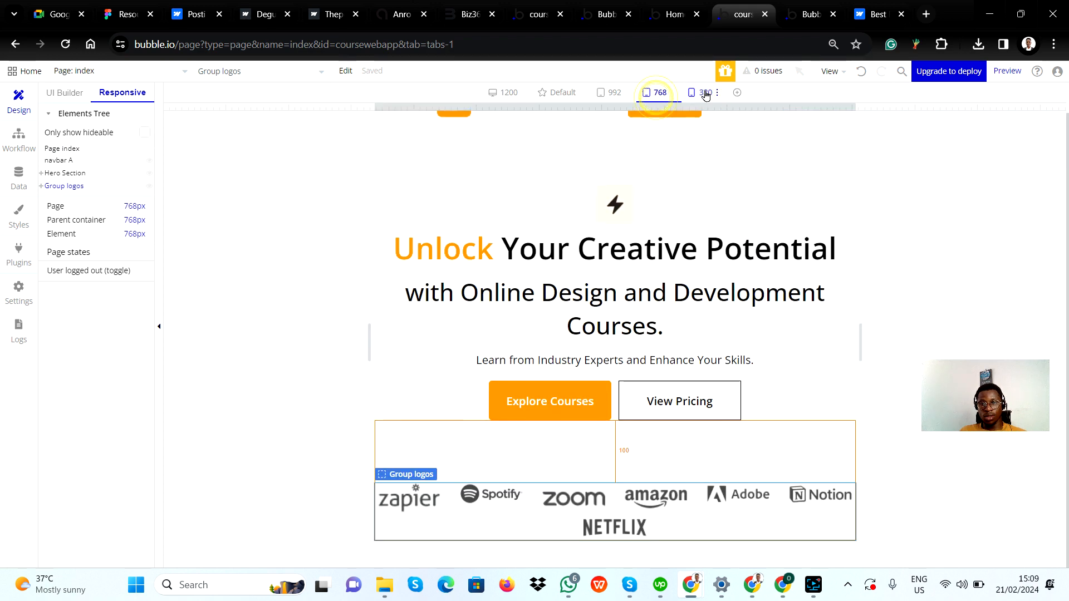
left_click(703, 94)
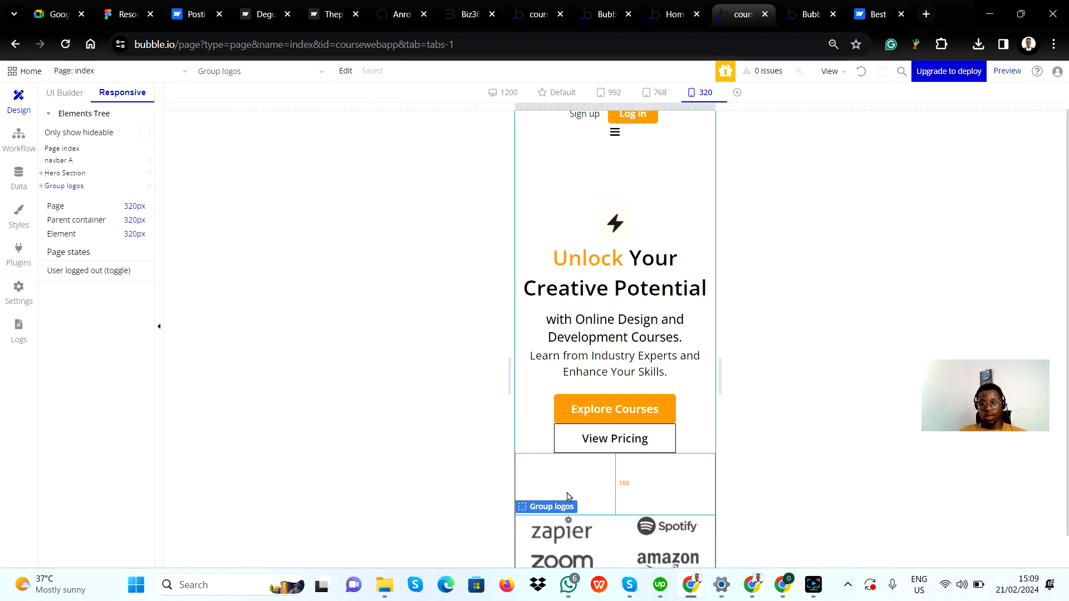
double_click(603, 528)
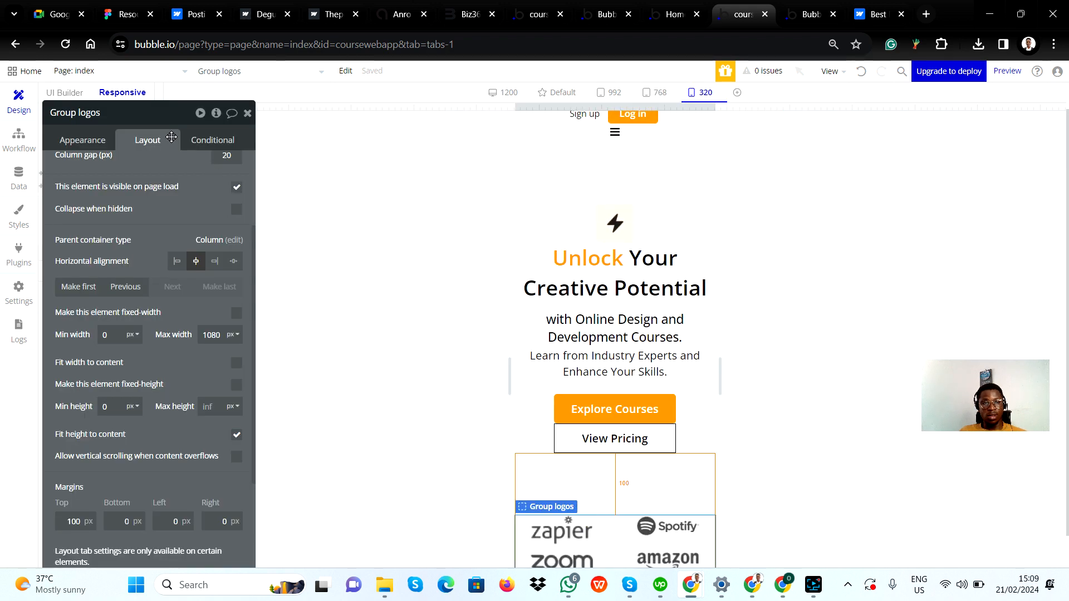
Add a conditional to Group logos for when the current page width is ≤ 567, choosing Top margin as the property to change
left_click(207, 140)
left_click(148, 168)
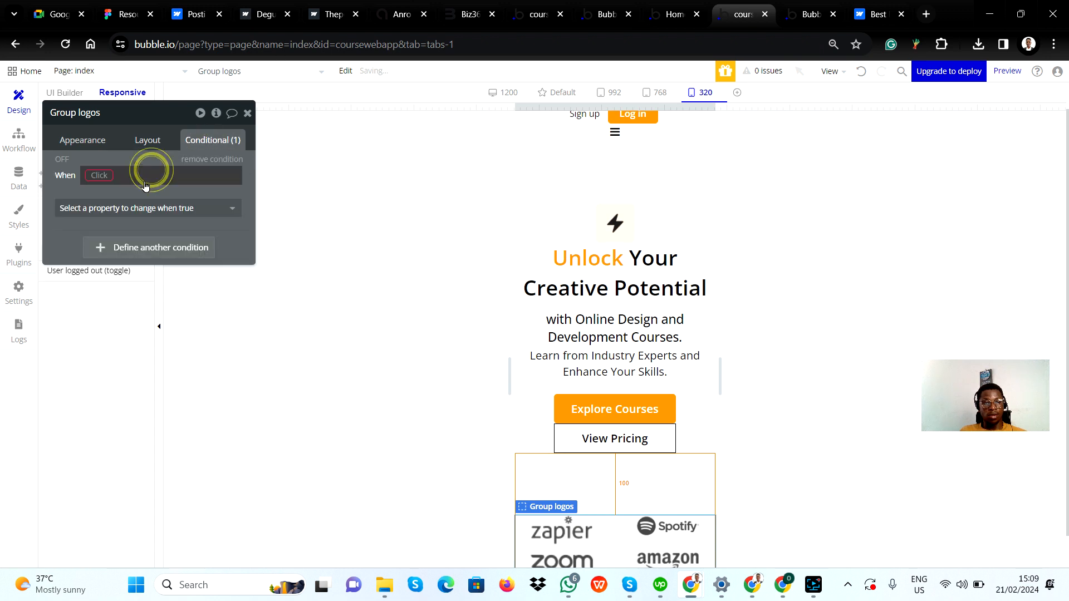
right_click(98, 176)
left_click(188, 161)
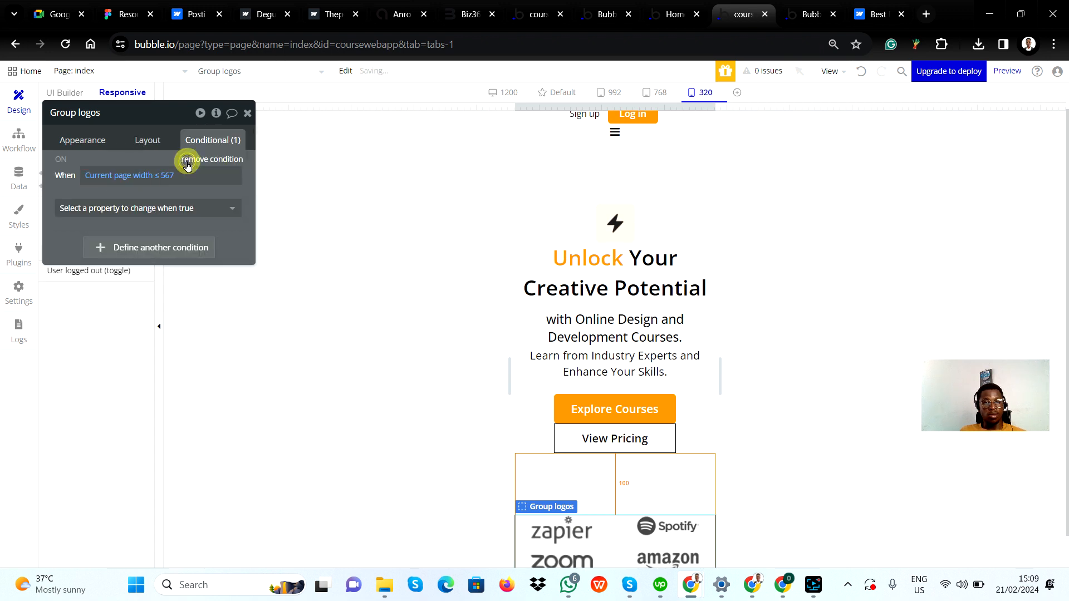
left_click(158, 212)
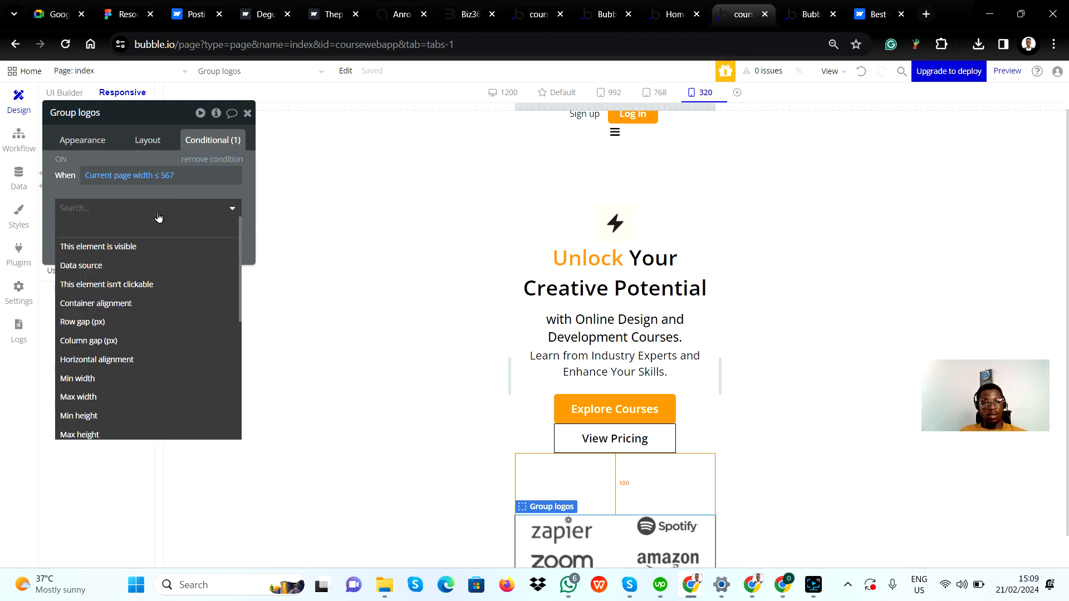
scroll(110, 351, "down", 3)
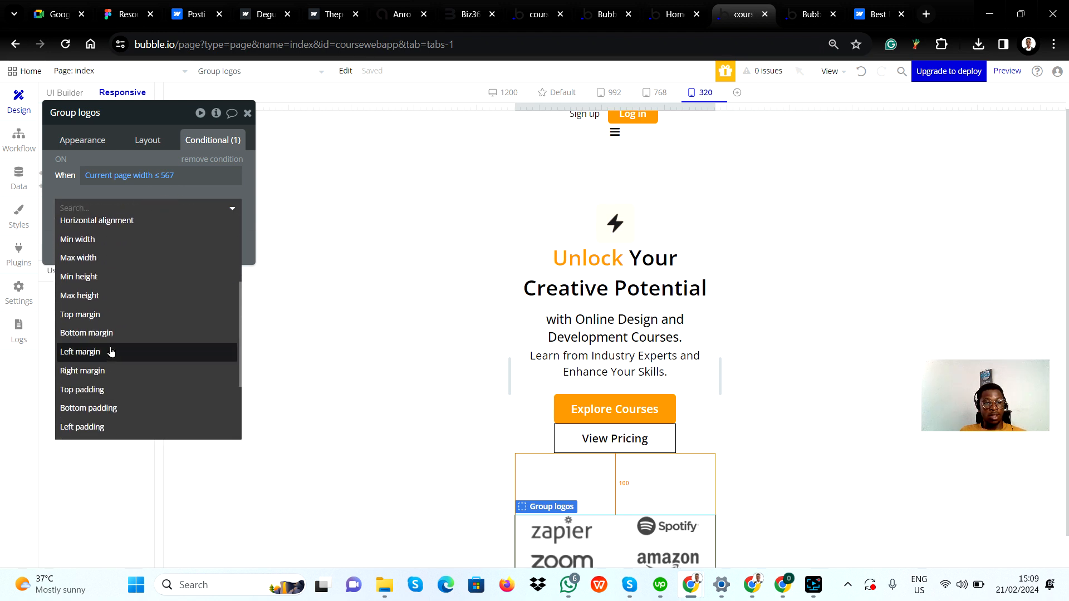
left_click(92, 315)
left_click(214, 204)
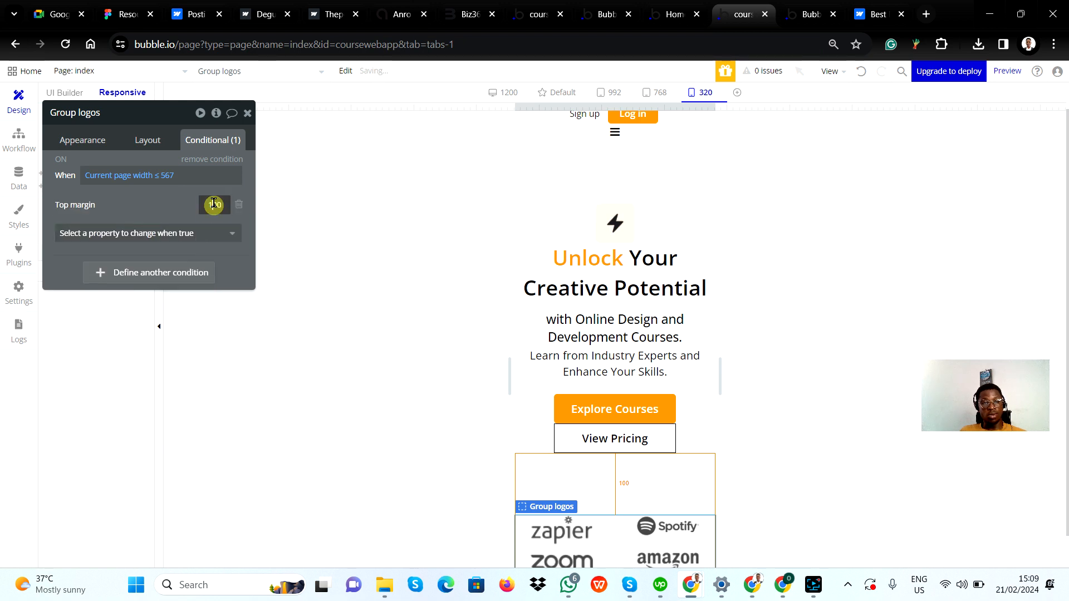
Set the conditional top margin of Group logos to 50 px
type("75")
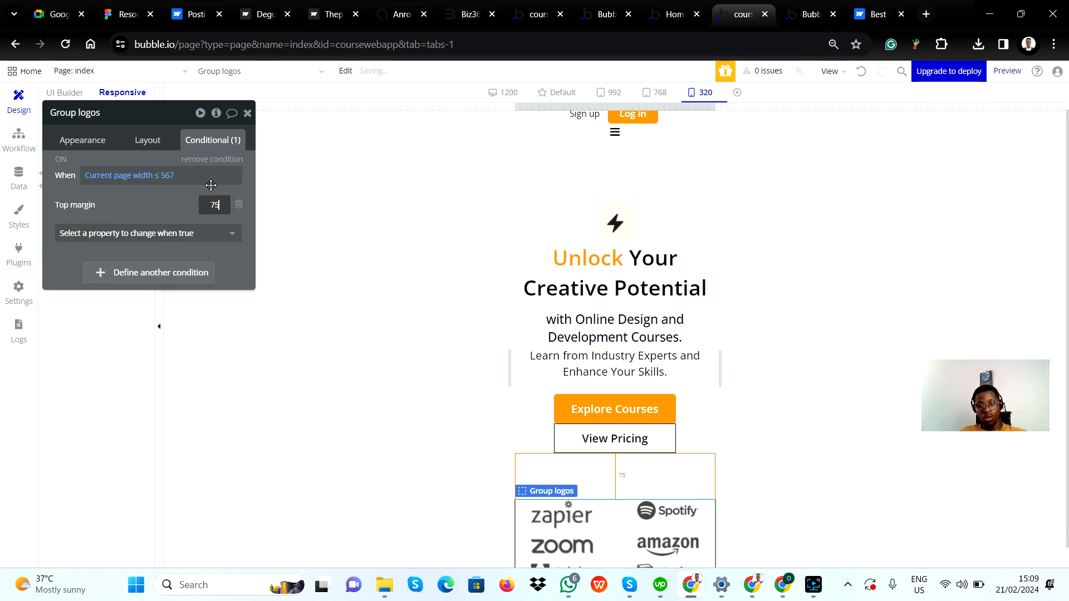
key("BackSpace")
key("BackSpace")
type("39")
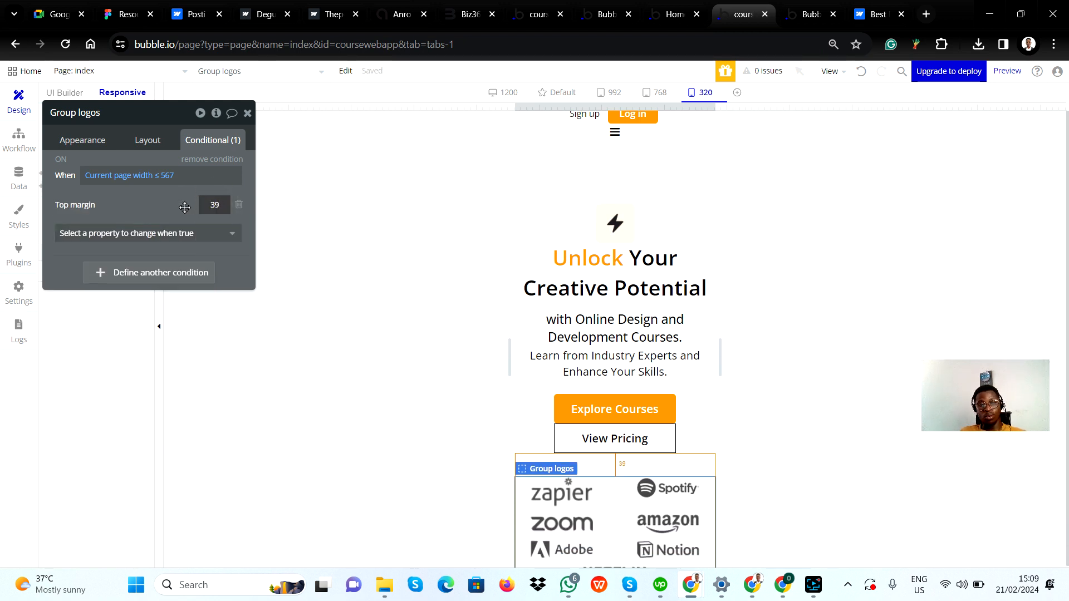
key("BackSpace")
type("8")
key("BackSpace")
type("7")
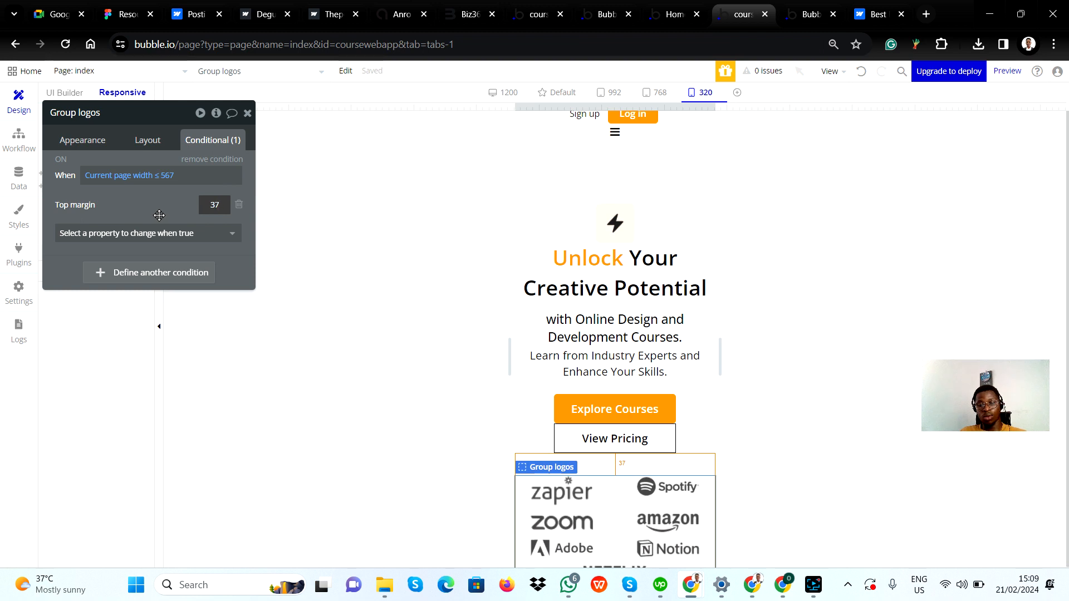
key("Up")
key("Up")
key("Up")
key("Up")
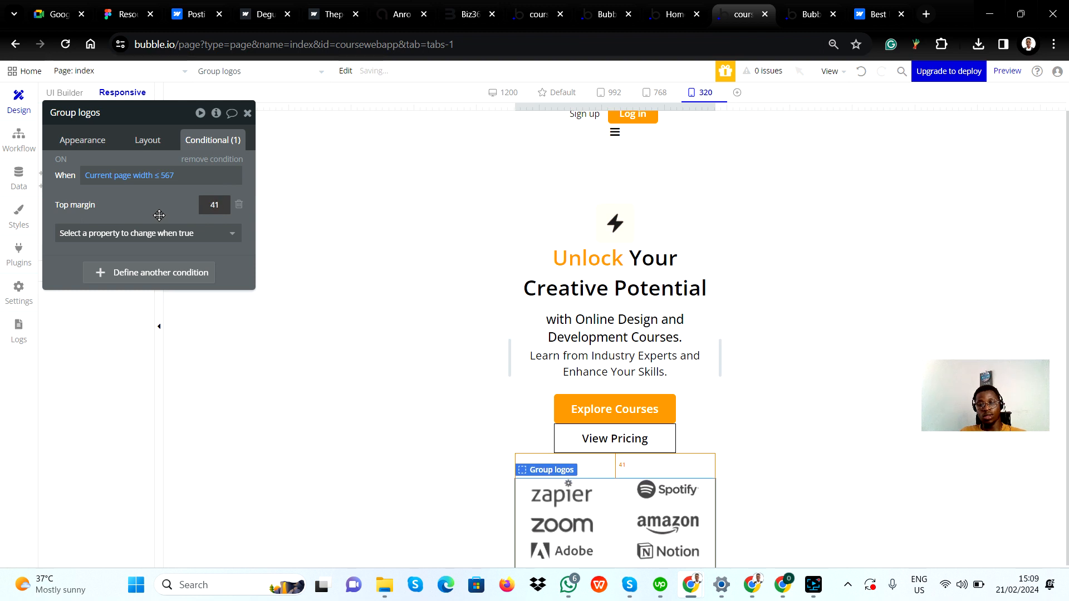
key("Up")
key("Up")
key("Up")
key("Up")
key("Up")
key("Up")
key("Up")
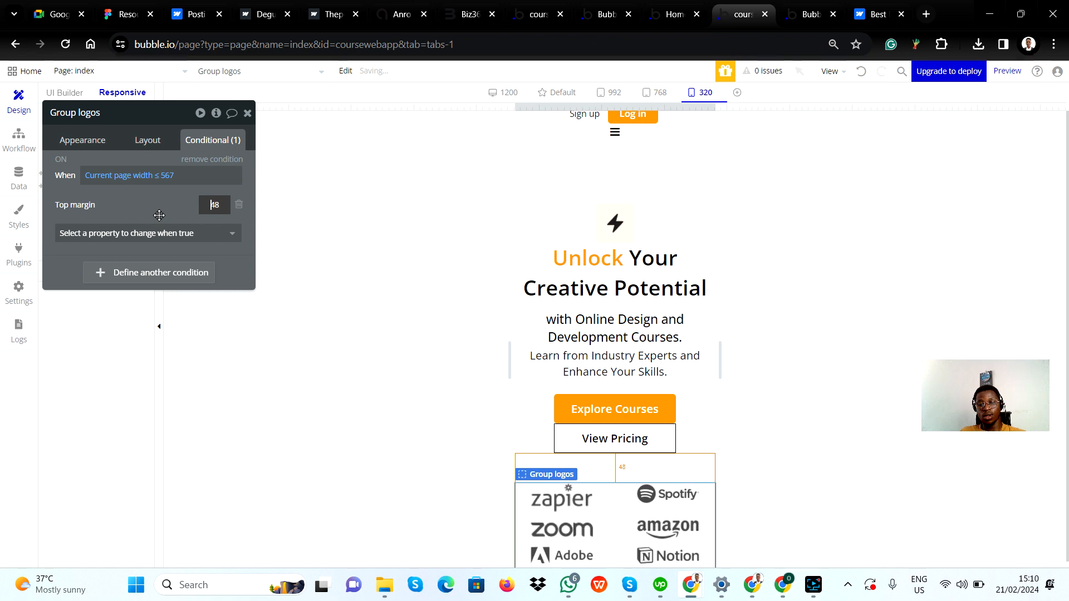
key("Up")
key("Up")
left_click(172, 211)
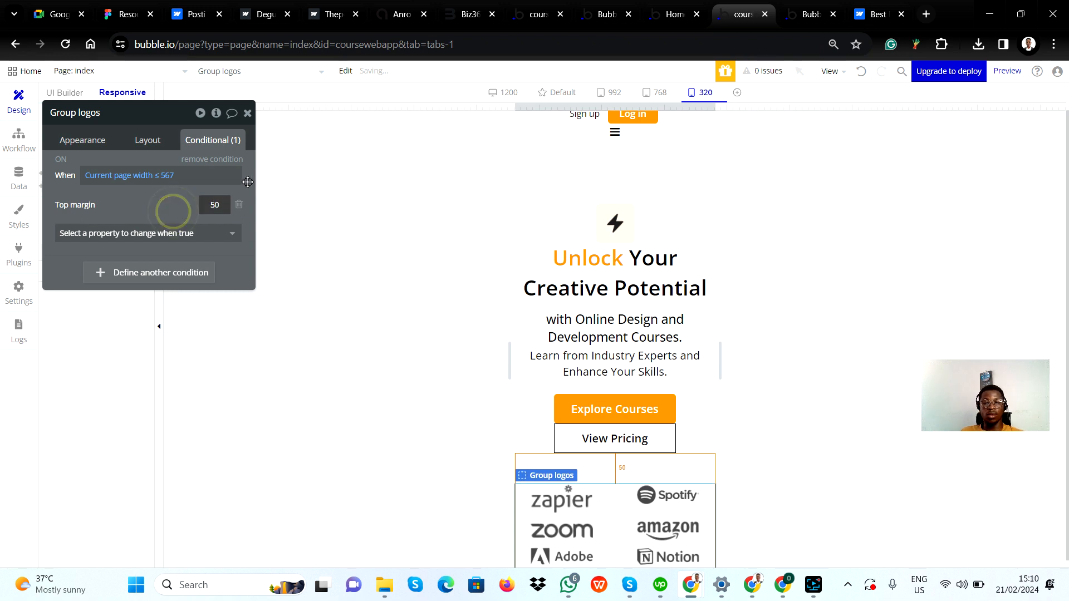
Review the hero section and logo row spacing in the 320 px view
scroll(613, 408, "down", 2)
scroll(604, 459, "up", 2)
scroll(596, 424, "down", 2)
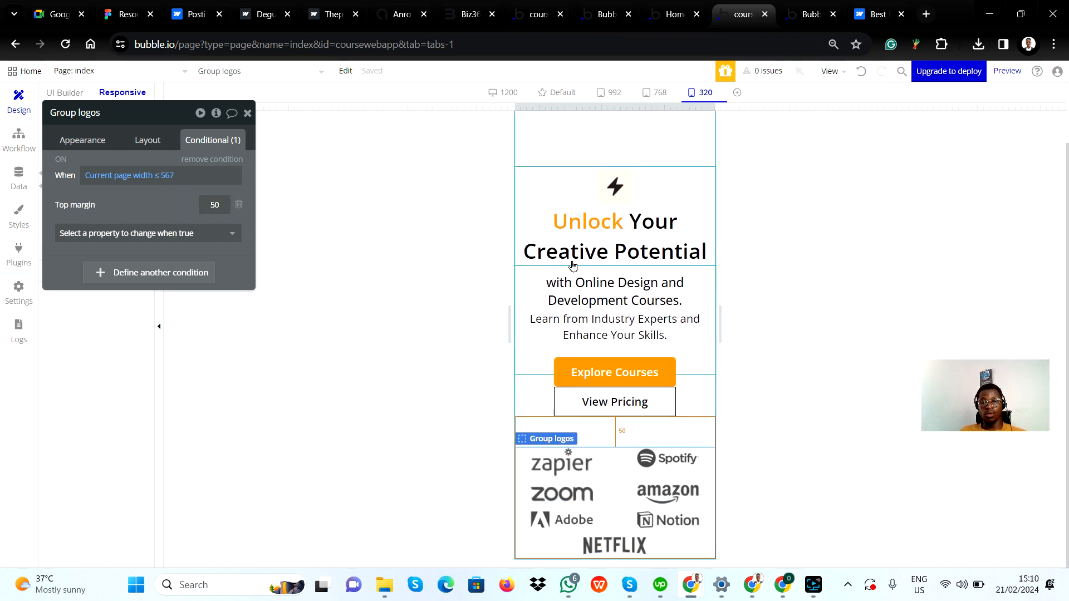
scroll(572, 265, "up", 2)
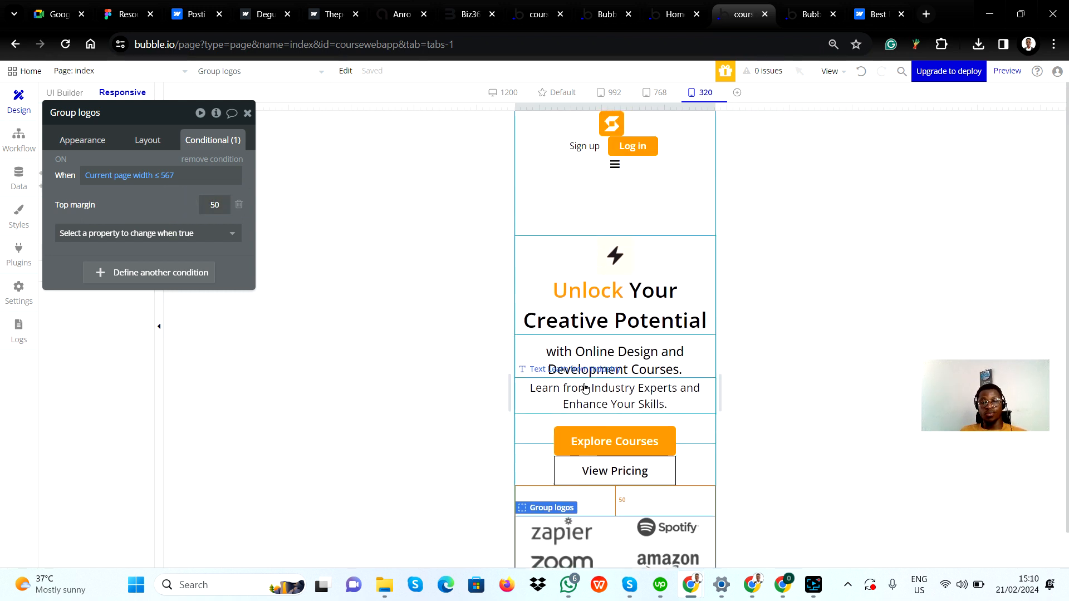
left_click(571, 244)
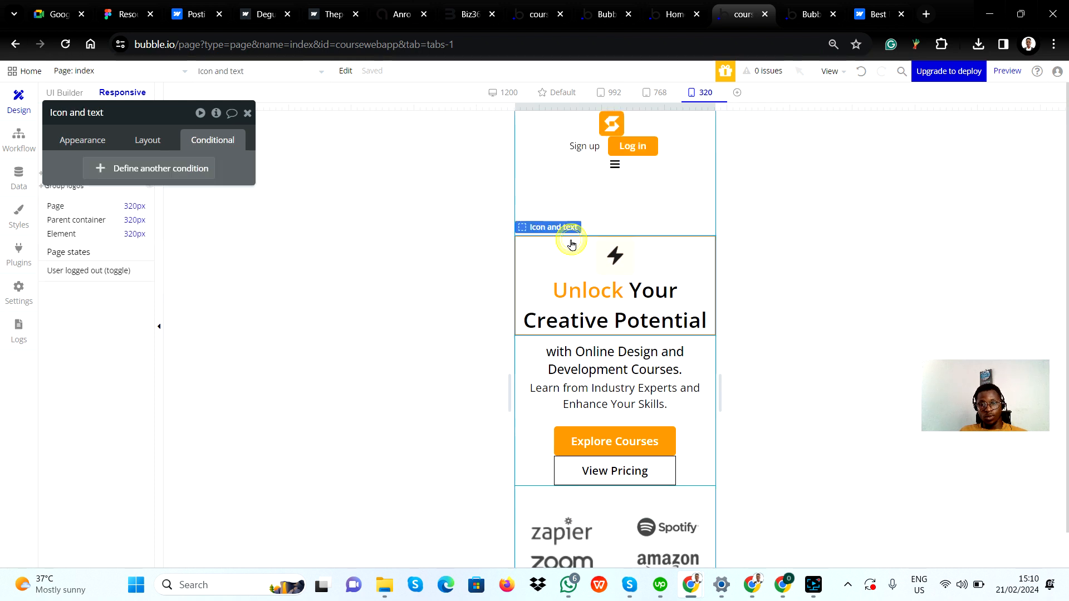
left_click(249, 113)
scroll(604, 370, "down", 2)
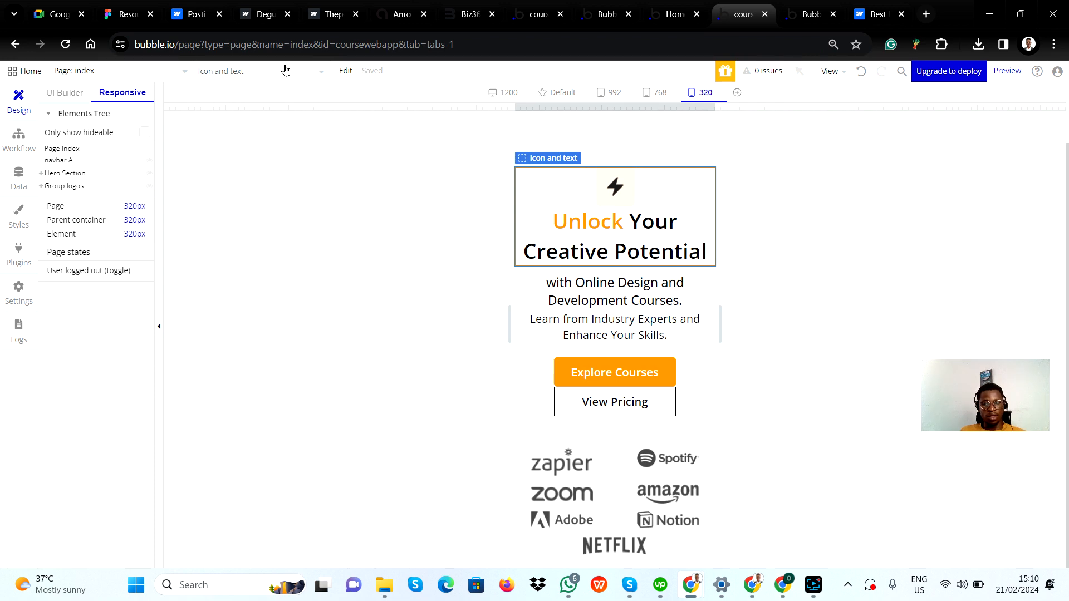
Switch to Figma and select the video frame below the logo strip to inspect its size
key("alt+Tab")
scroll(462, 395, "down", 1)
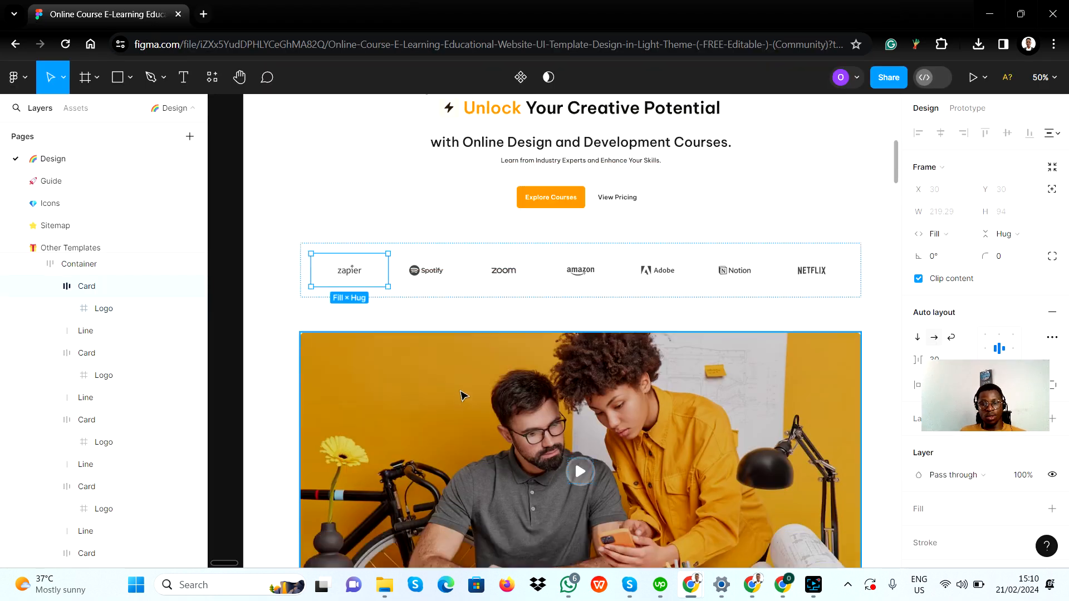
scroll(462, 395, "down", 8)
scroll(480, 373, "up", 3)
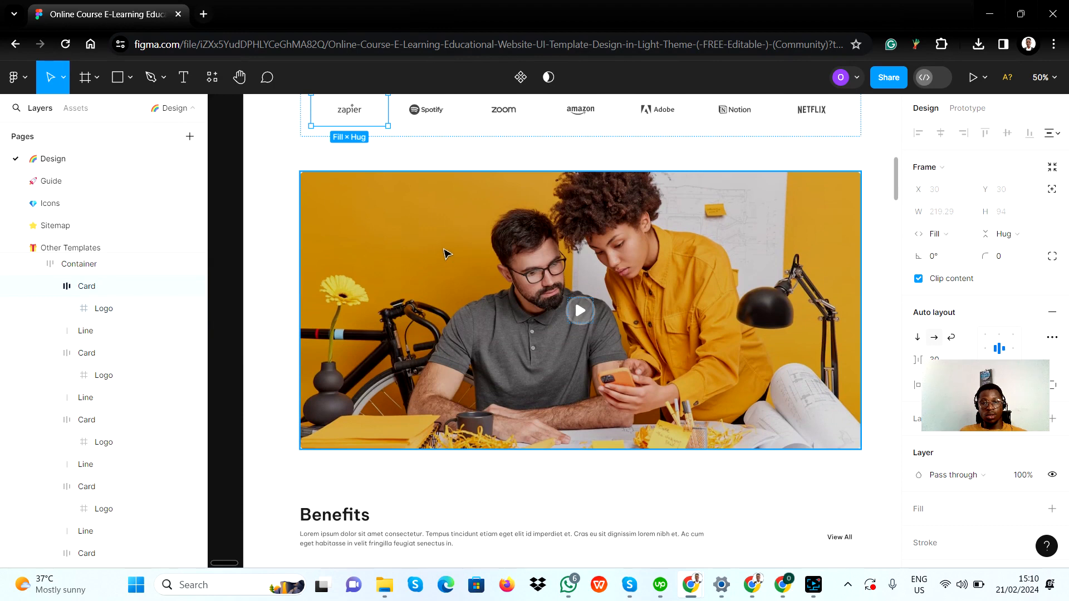
left_click(444, 250)
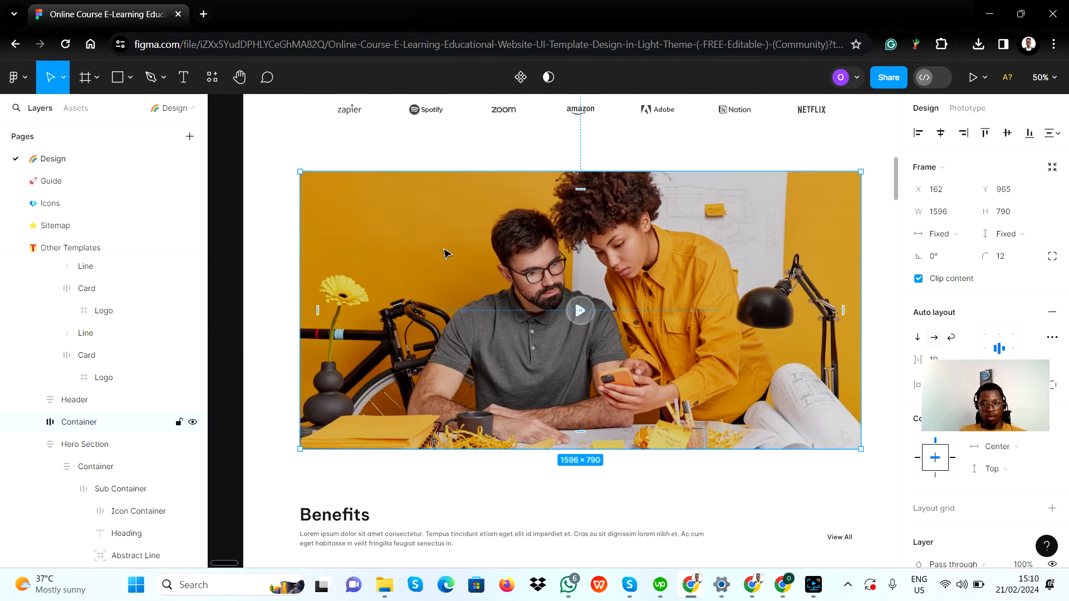